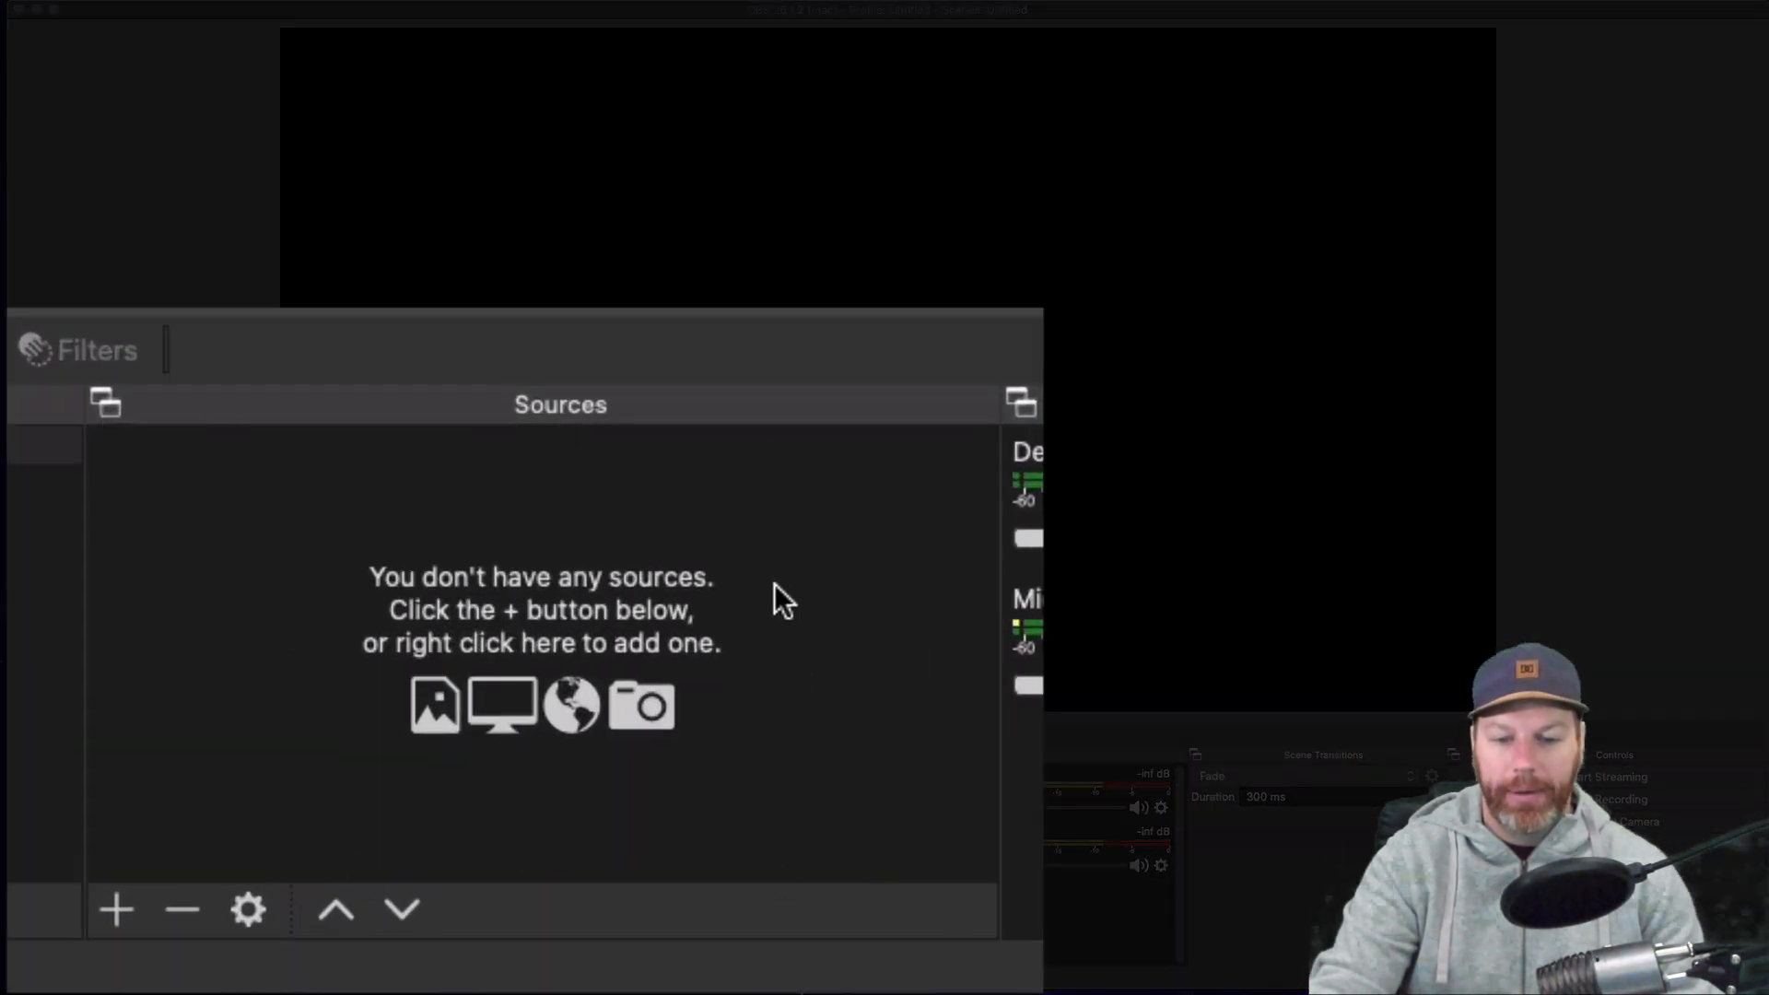
Add a new Display Capture source to the scene that captures display 0.
left_click(114, 907)
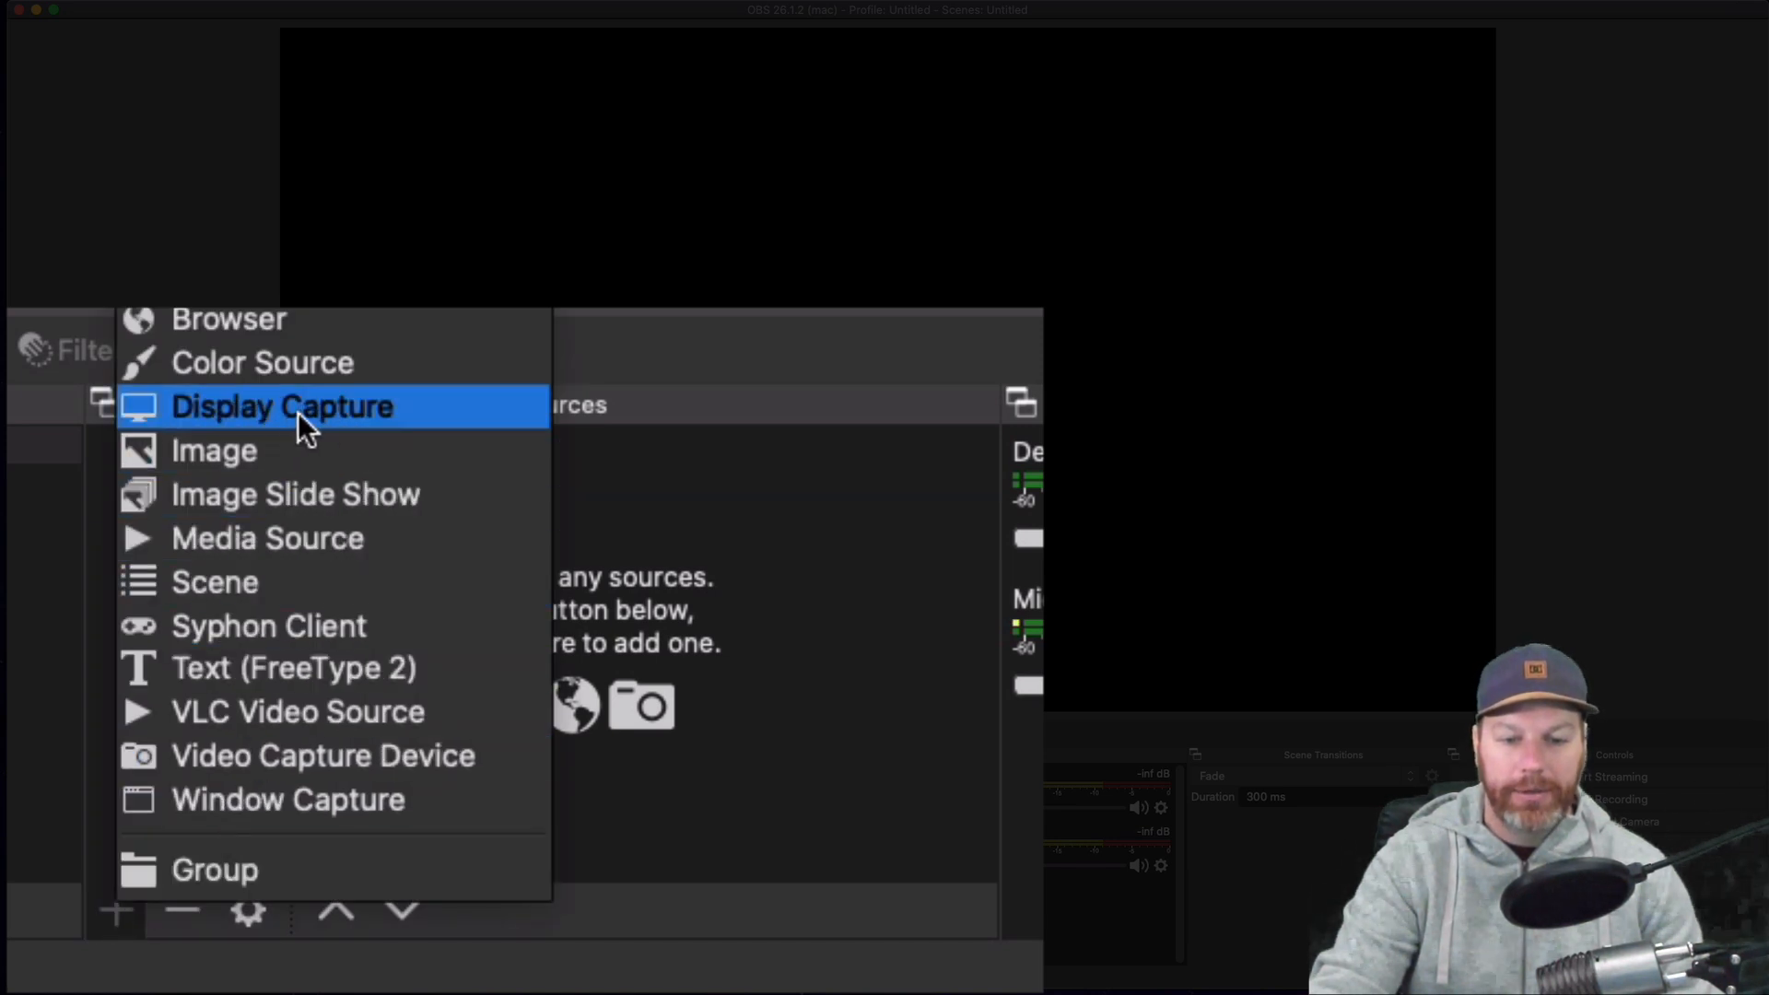
left_click(430, 406)
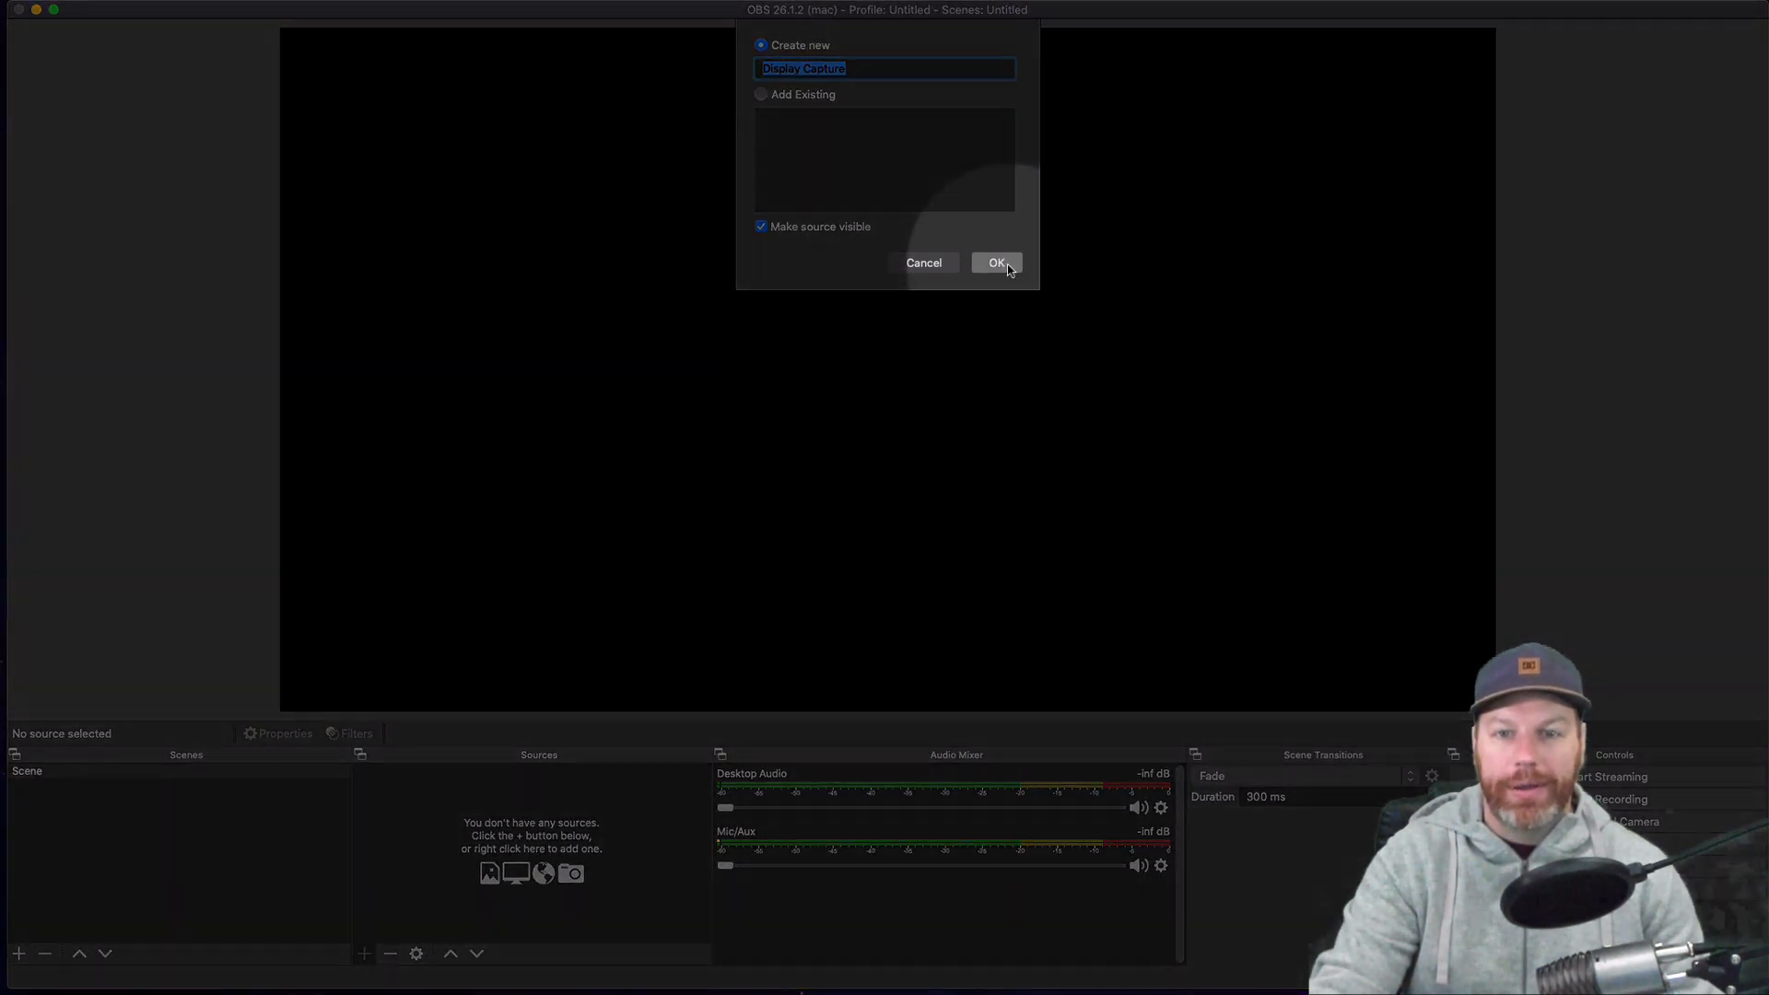
left_click(998, 264)
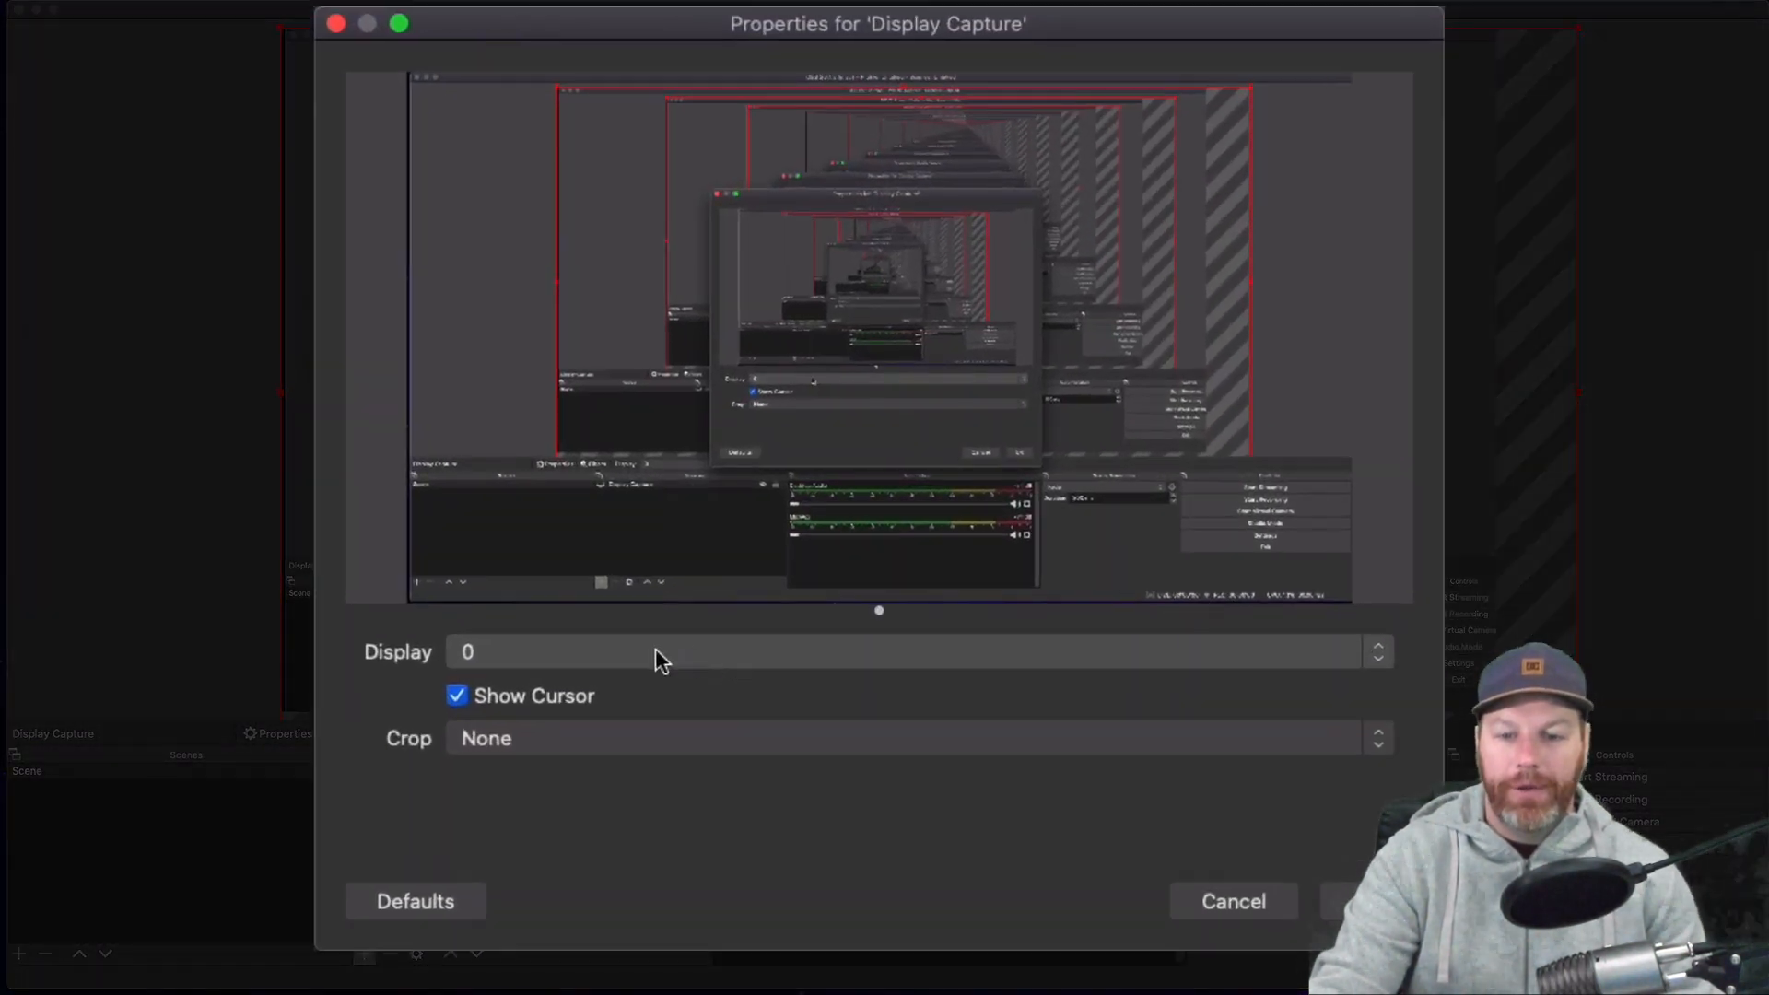
left_click(761, 575)
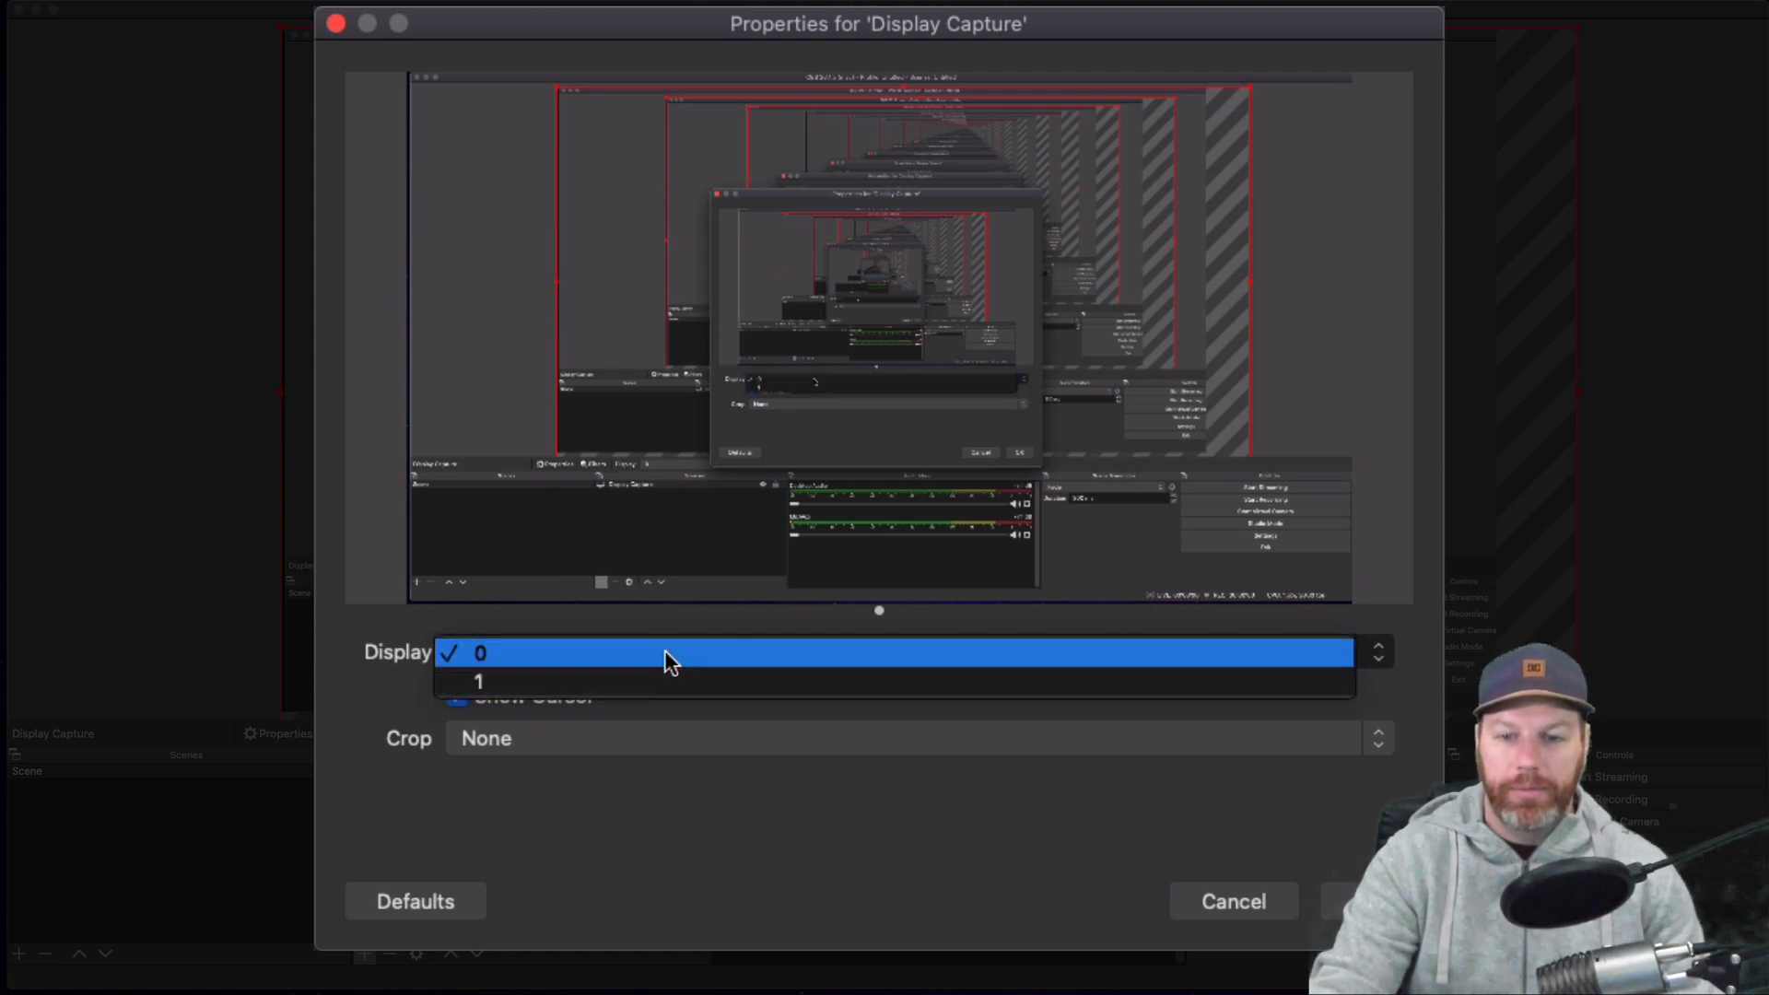
left_click(667, 657)
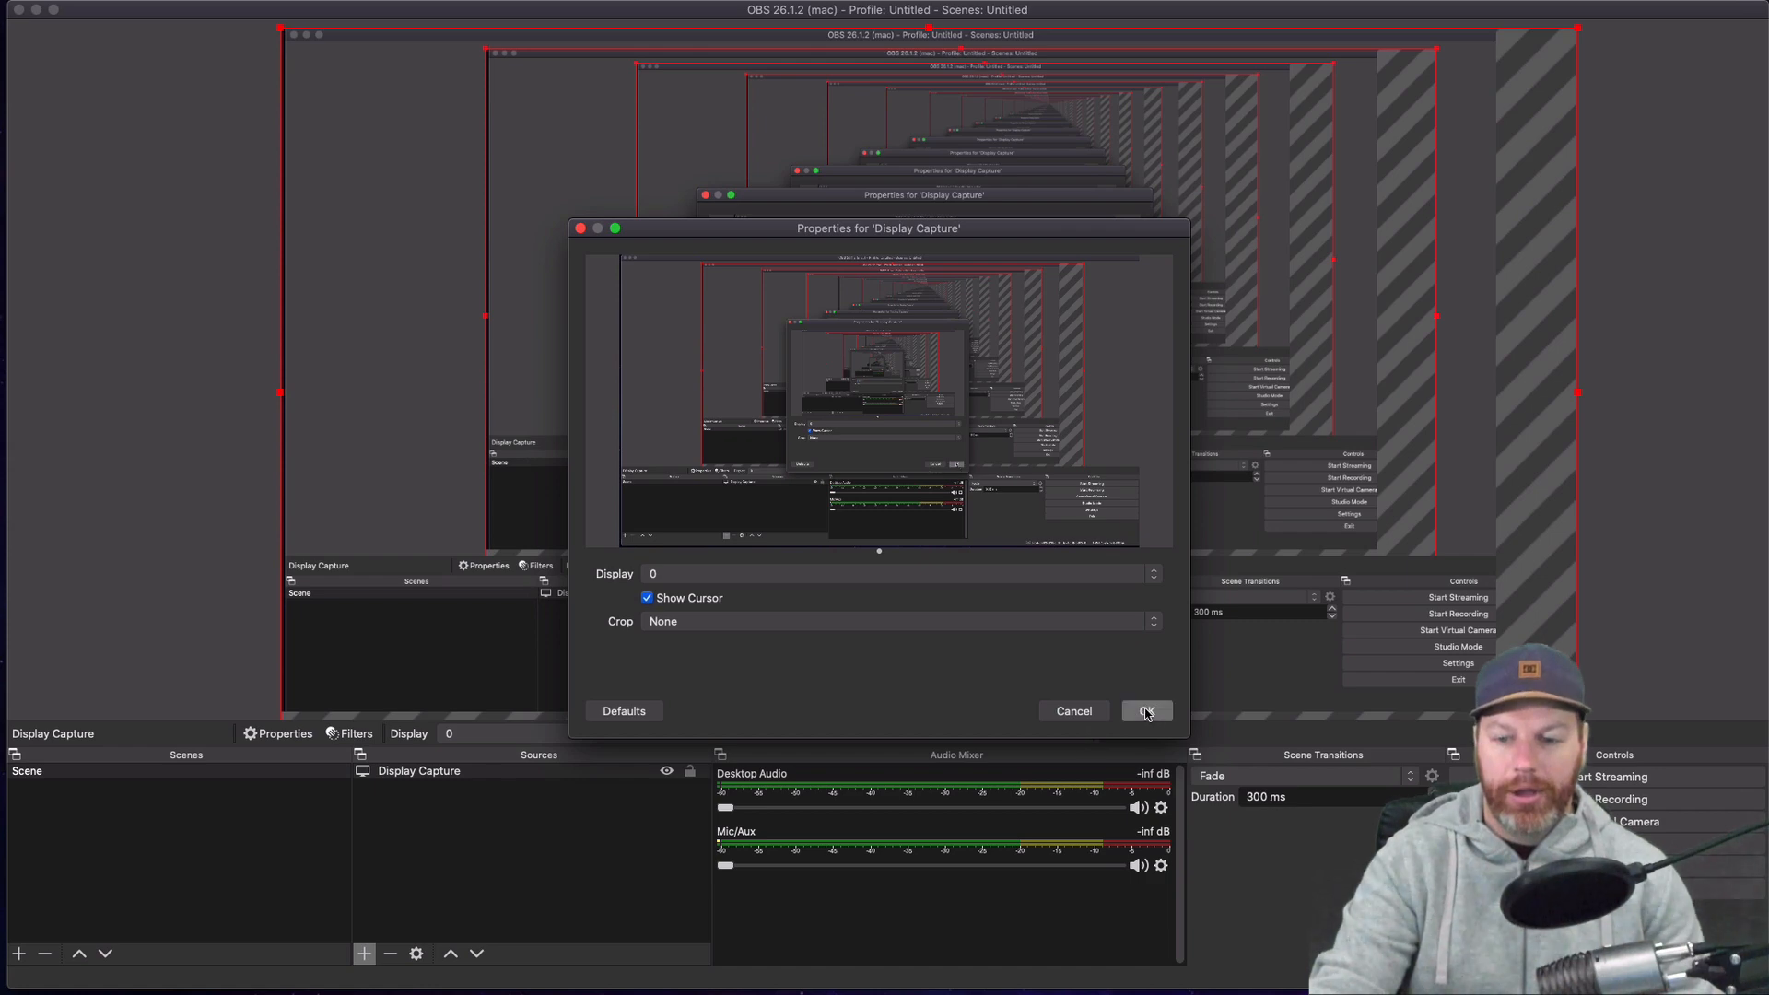
left_click(1148, 712)
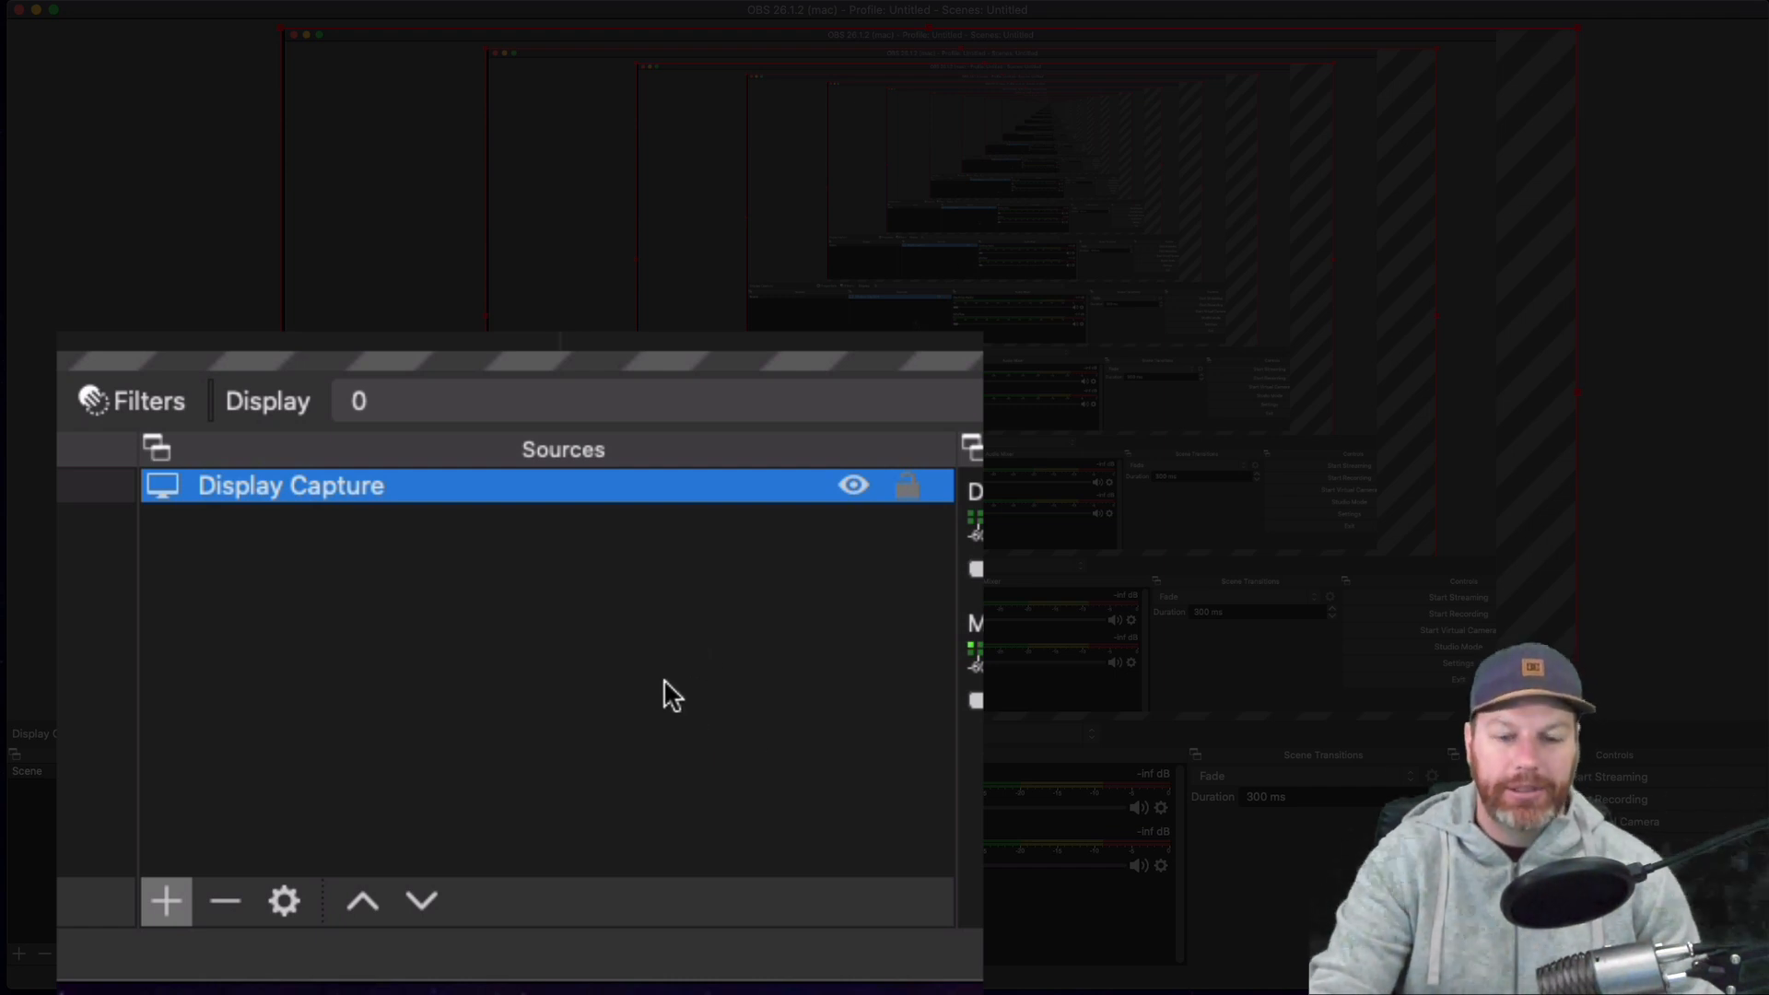
Add a new Video Capture Device source that uses the Logitech BRIO camera.
left_click(163, 901)
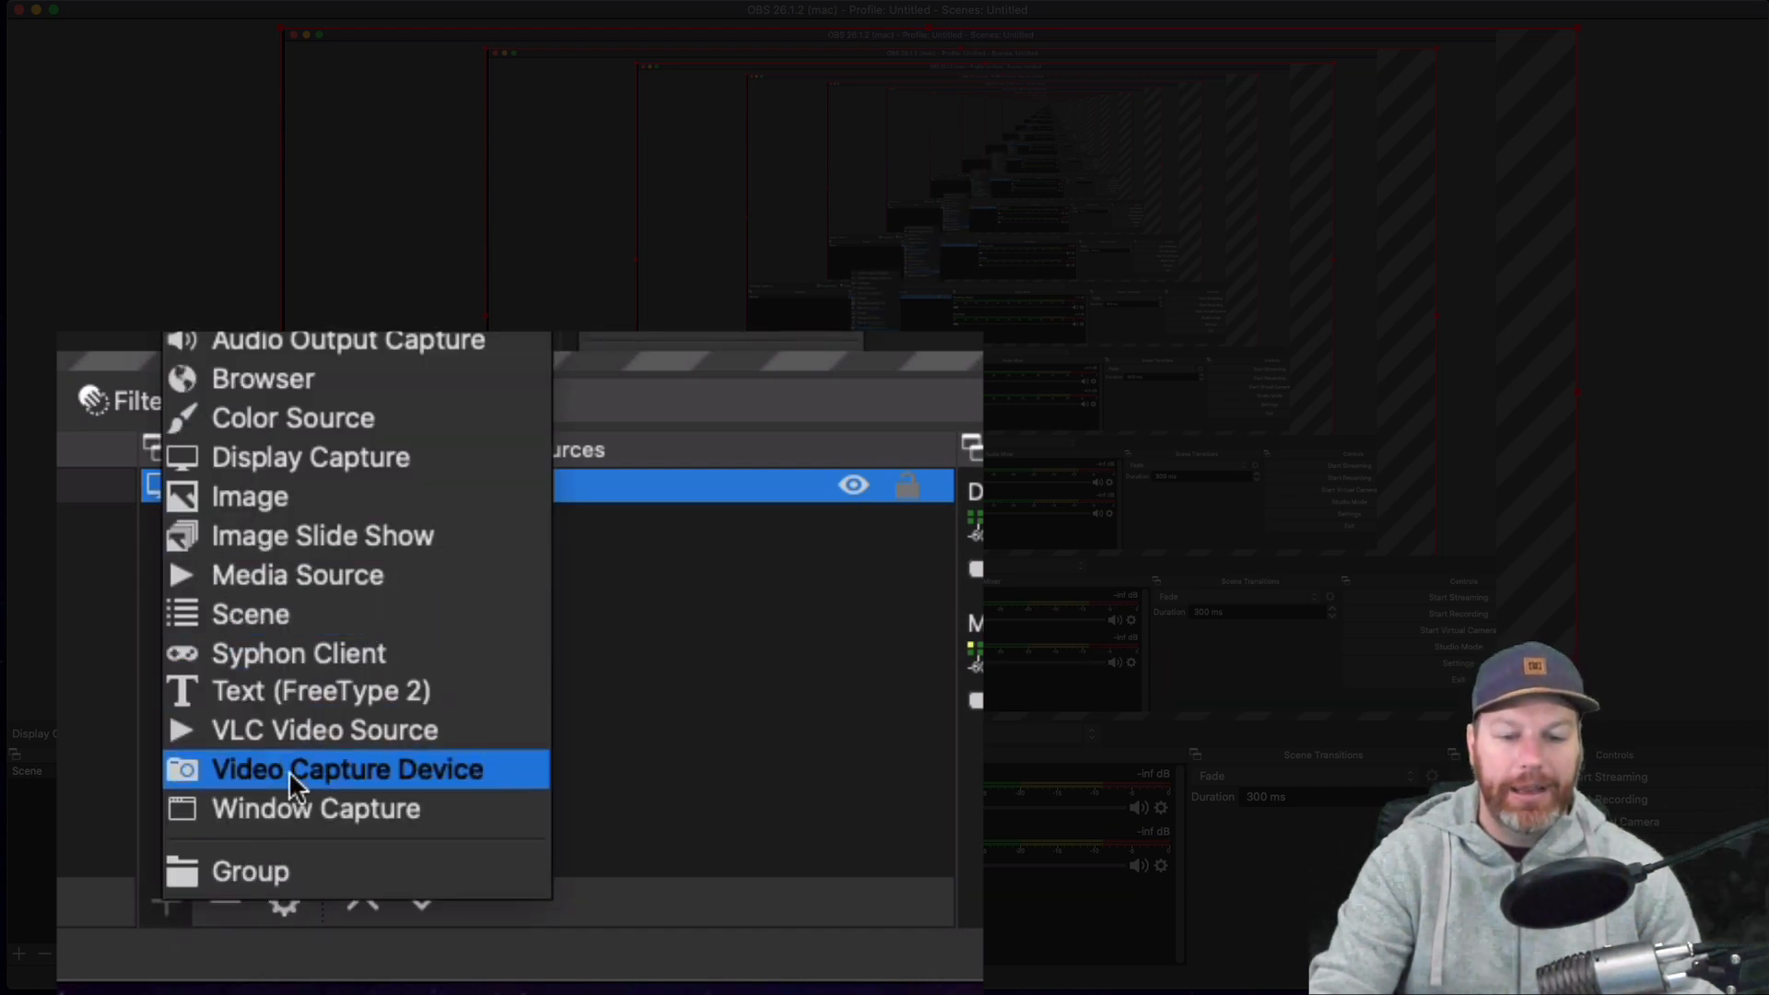
left_click(345, 769)
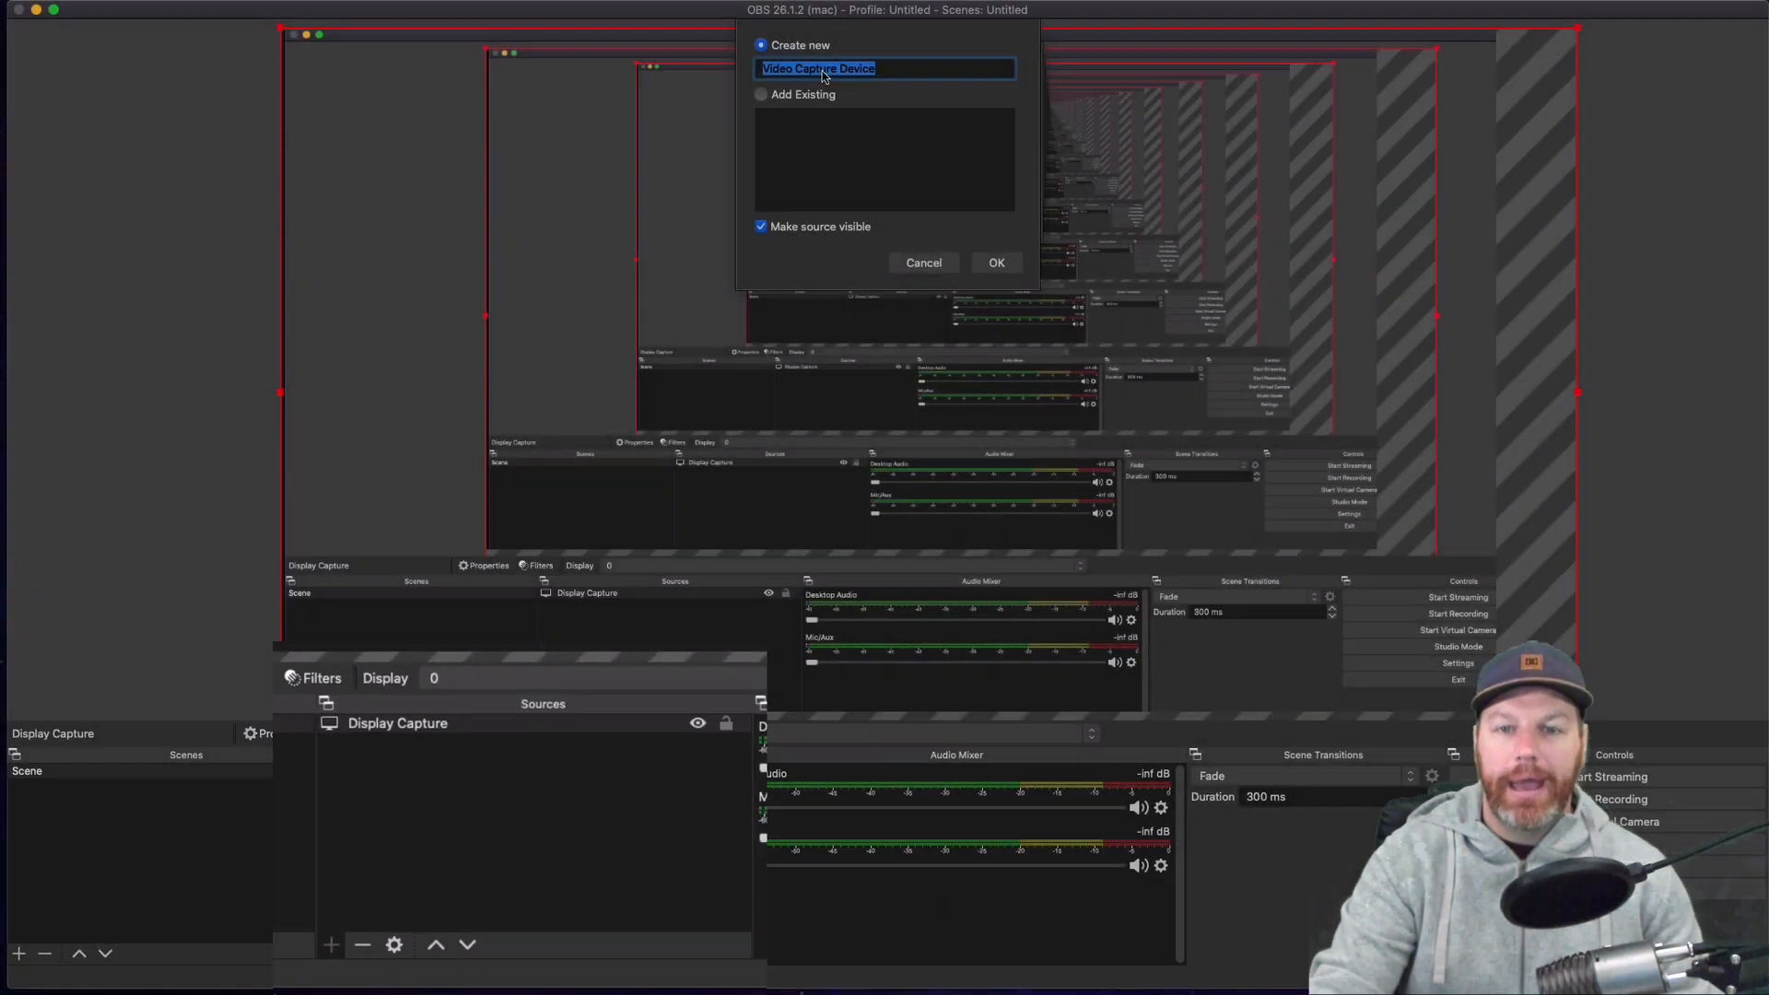
left_click(998, 265)
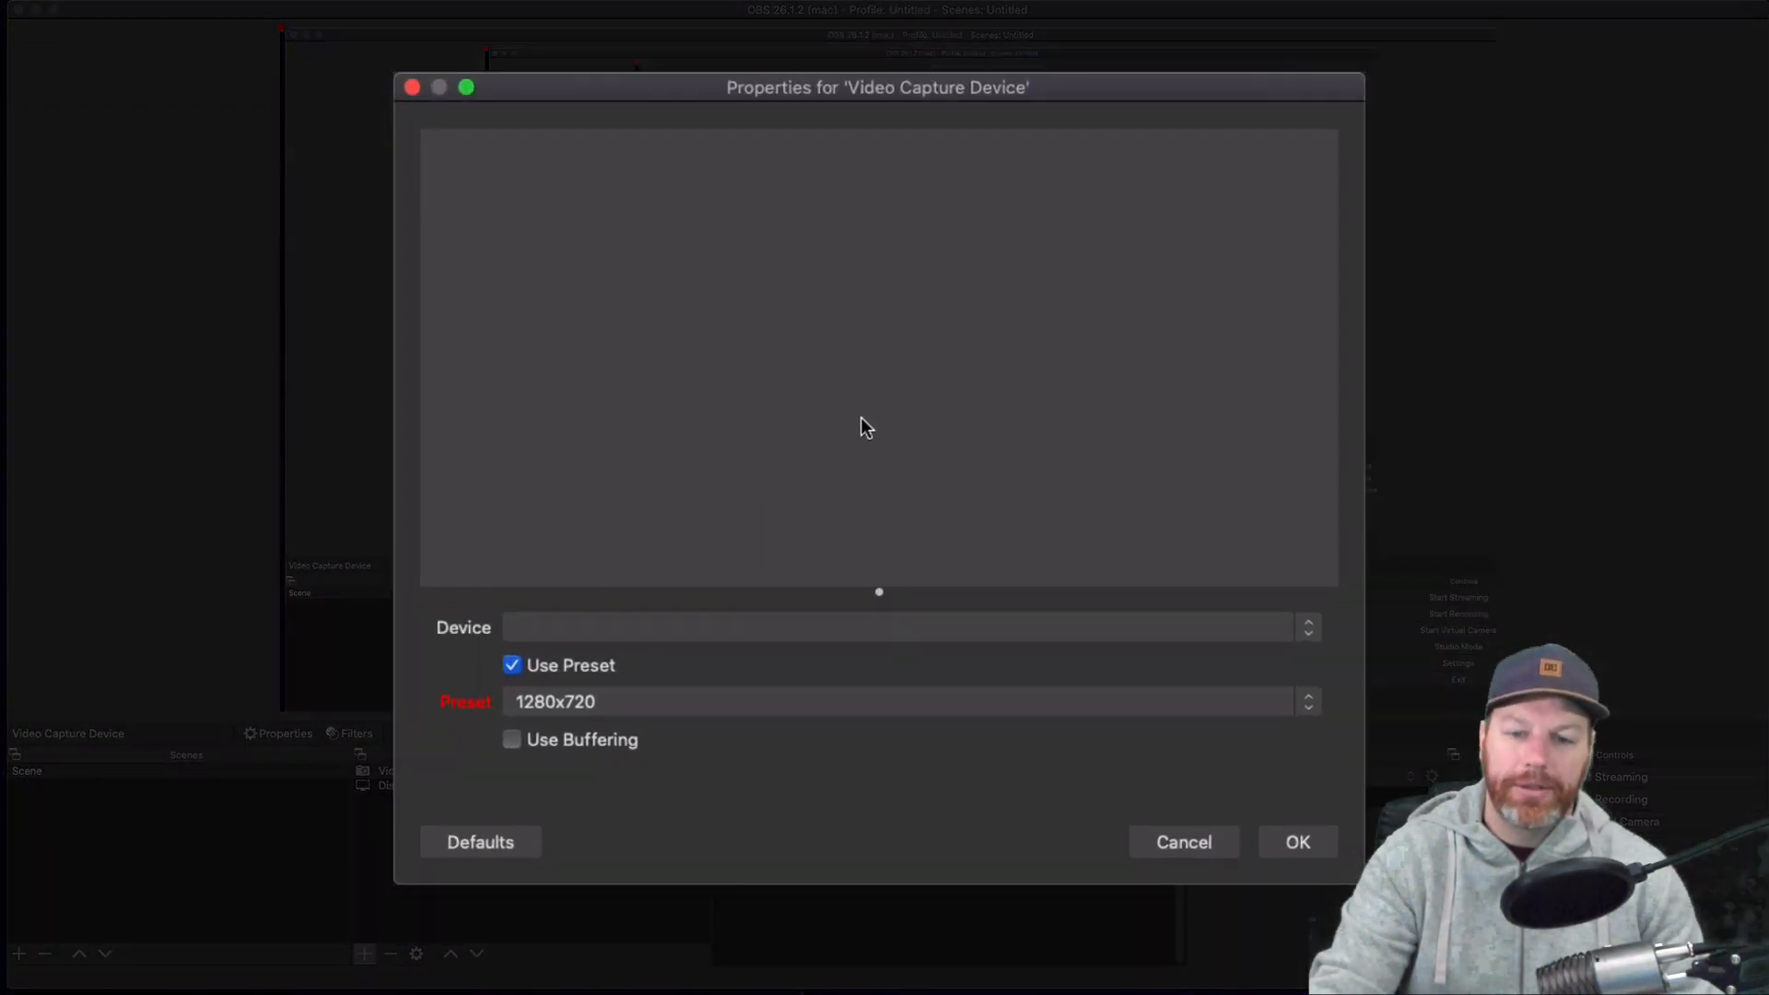
left_click(635, 632)
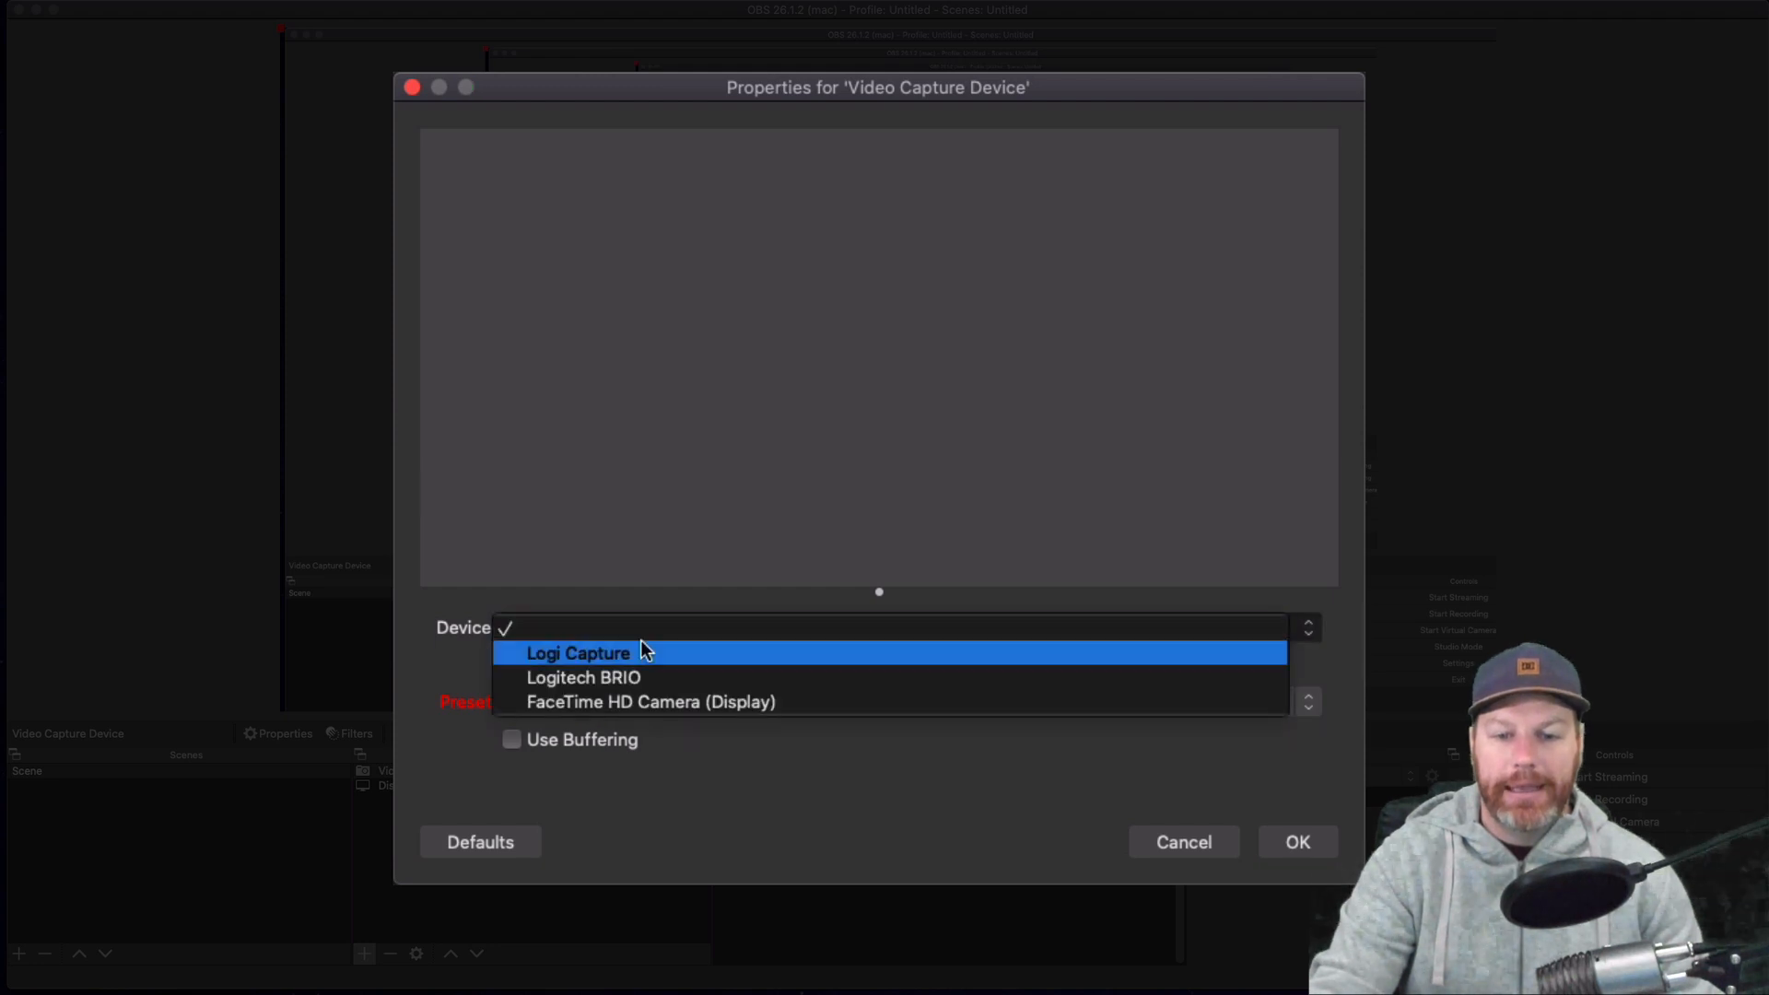
left_click(627, 676)
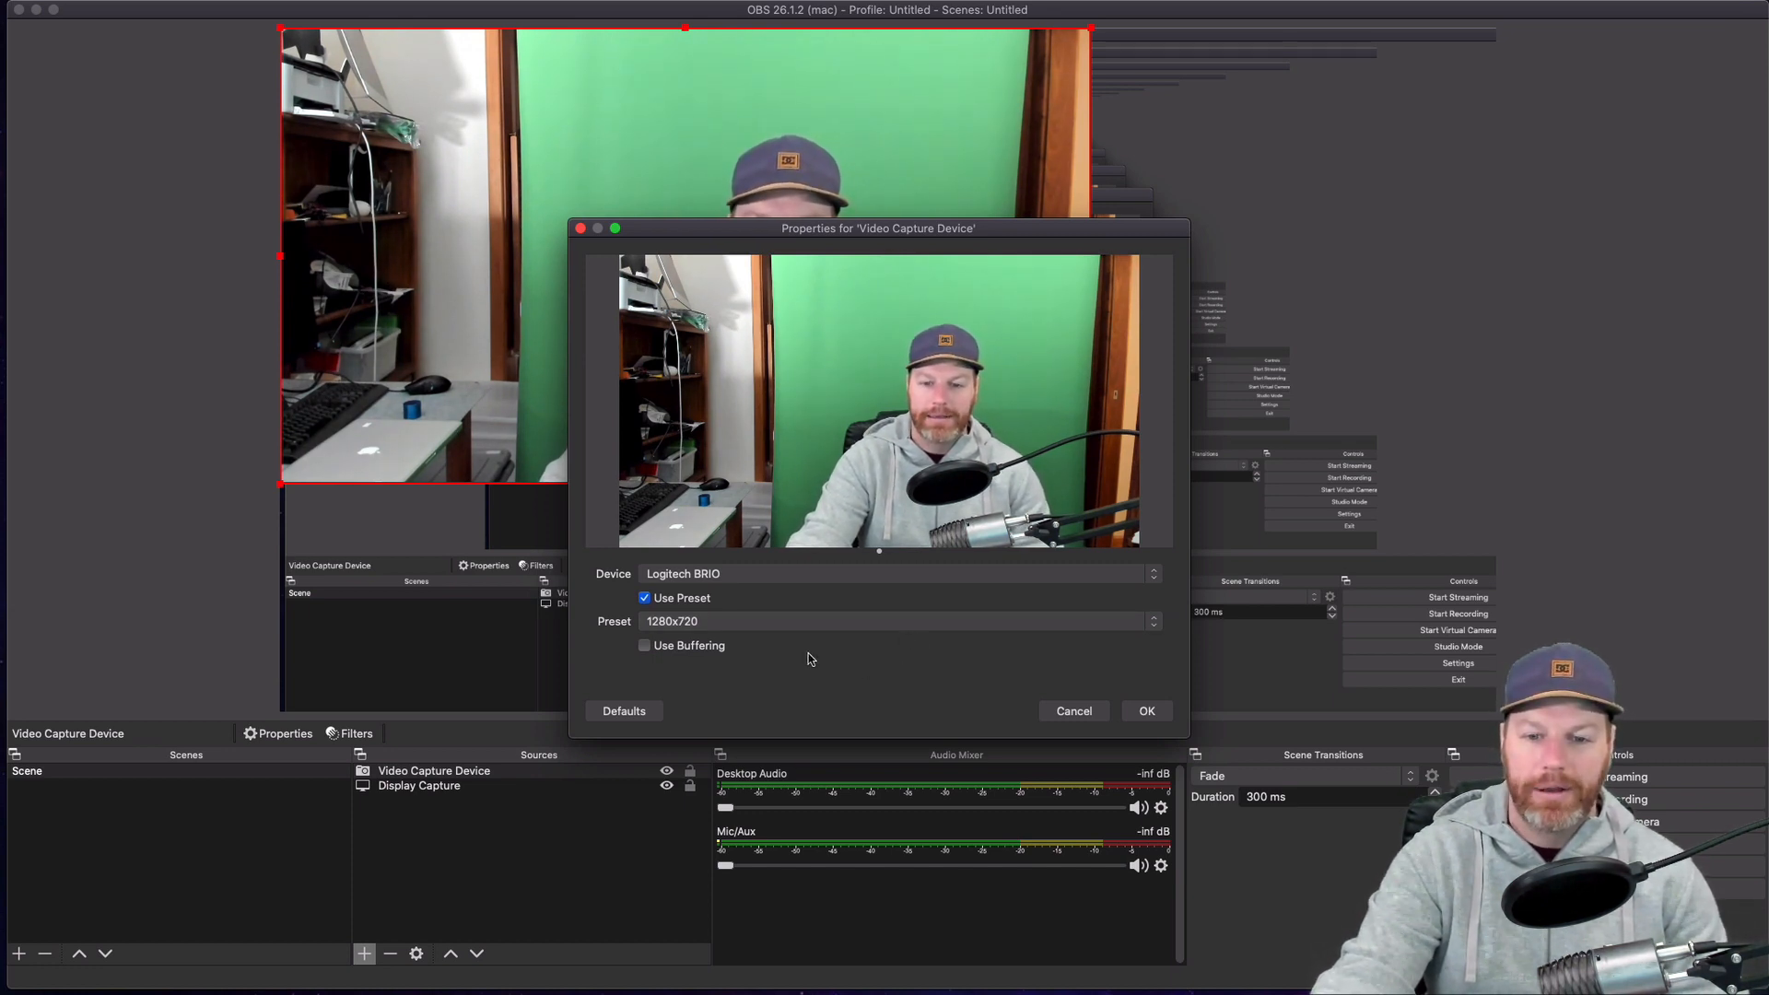
left_click(1147, 712)
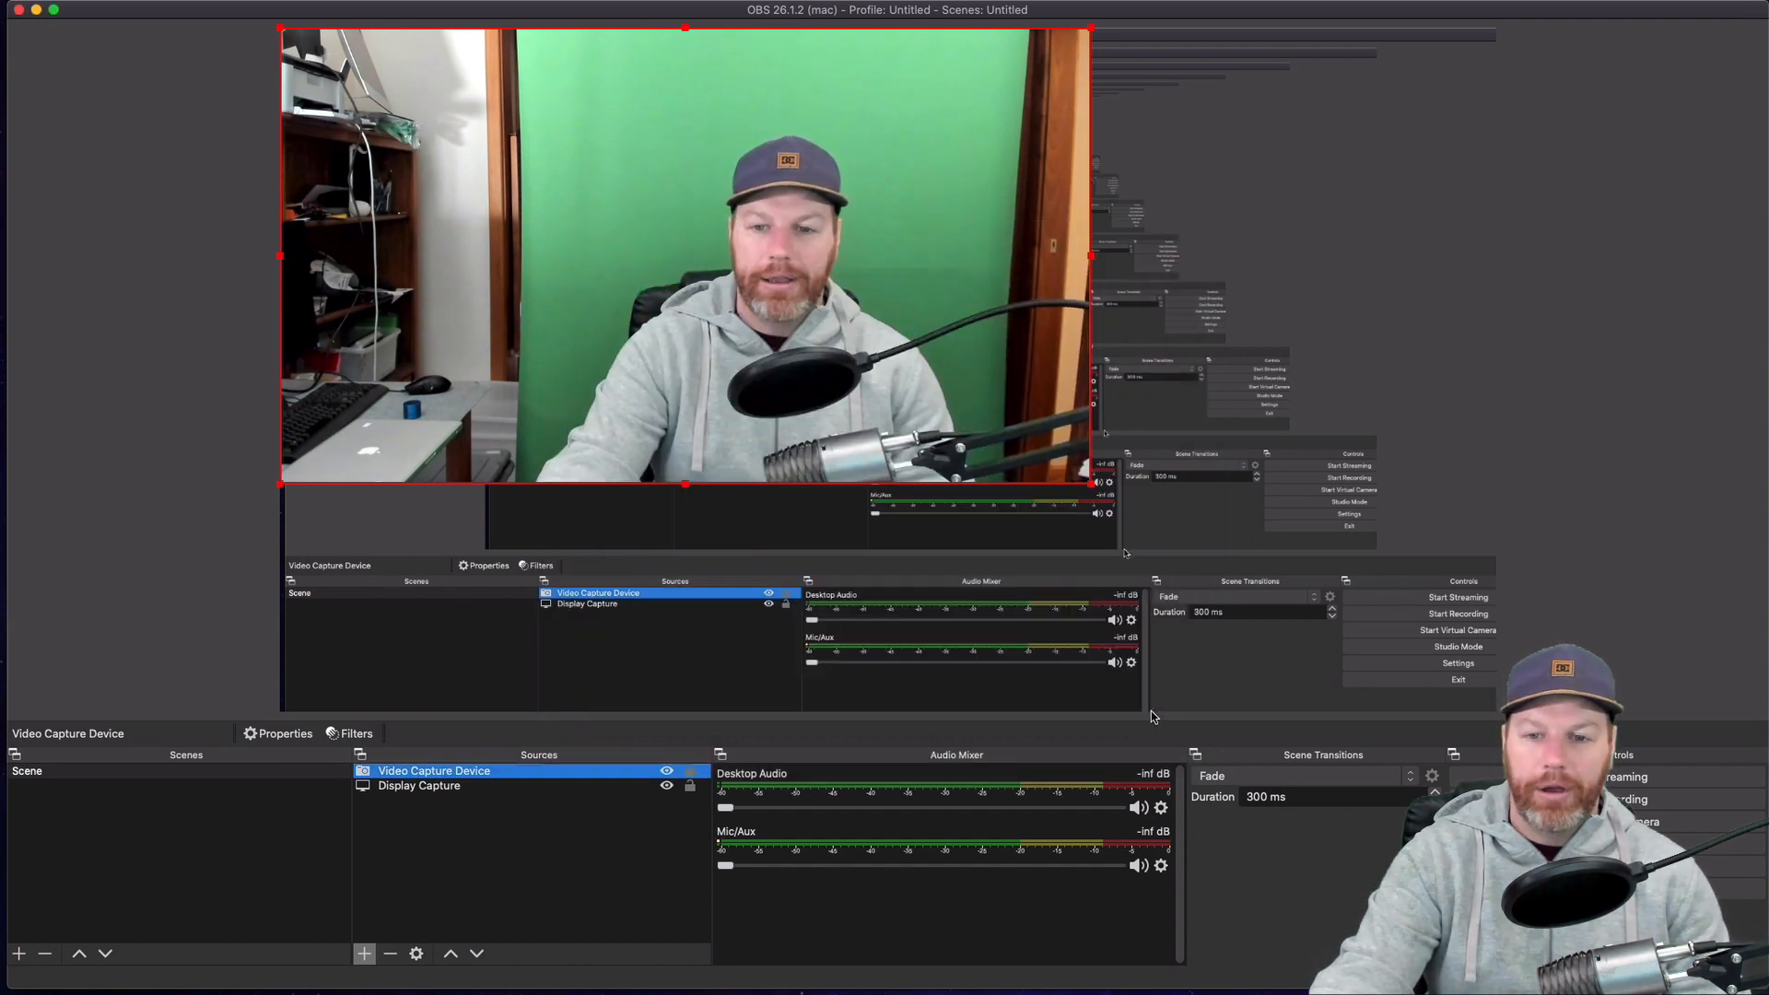
Add a new Audio Input Capture source with SSL 2 as its device.
left_click(364, 953)
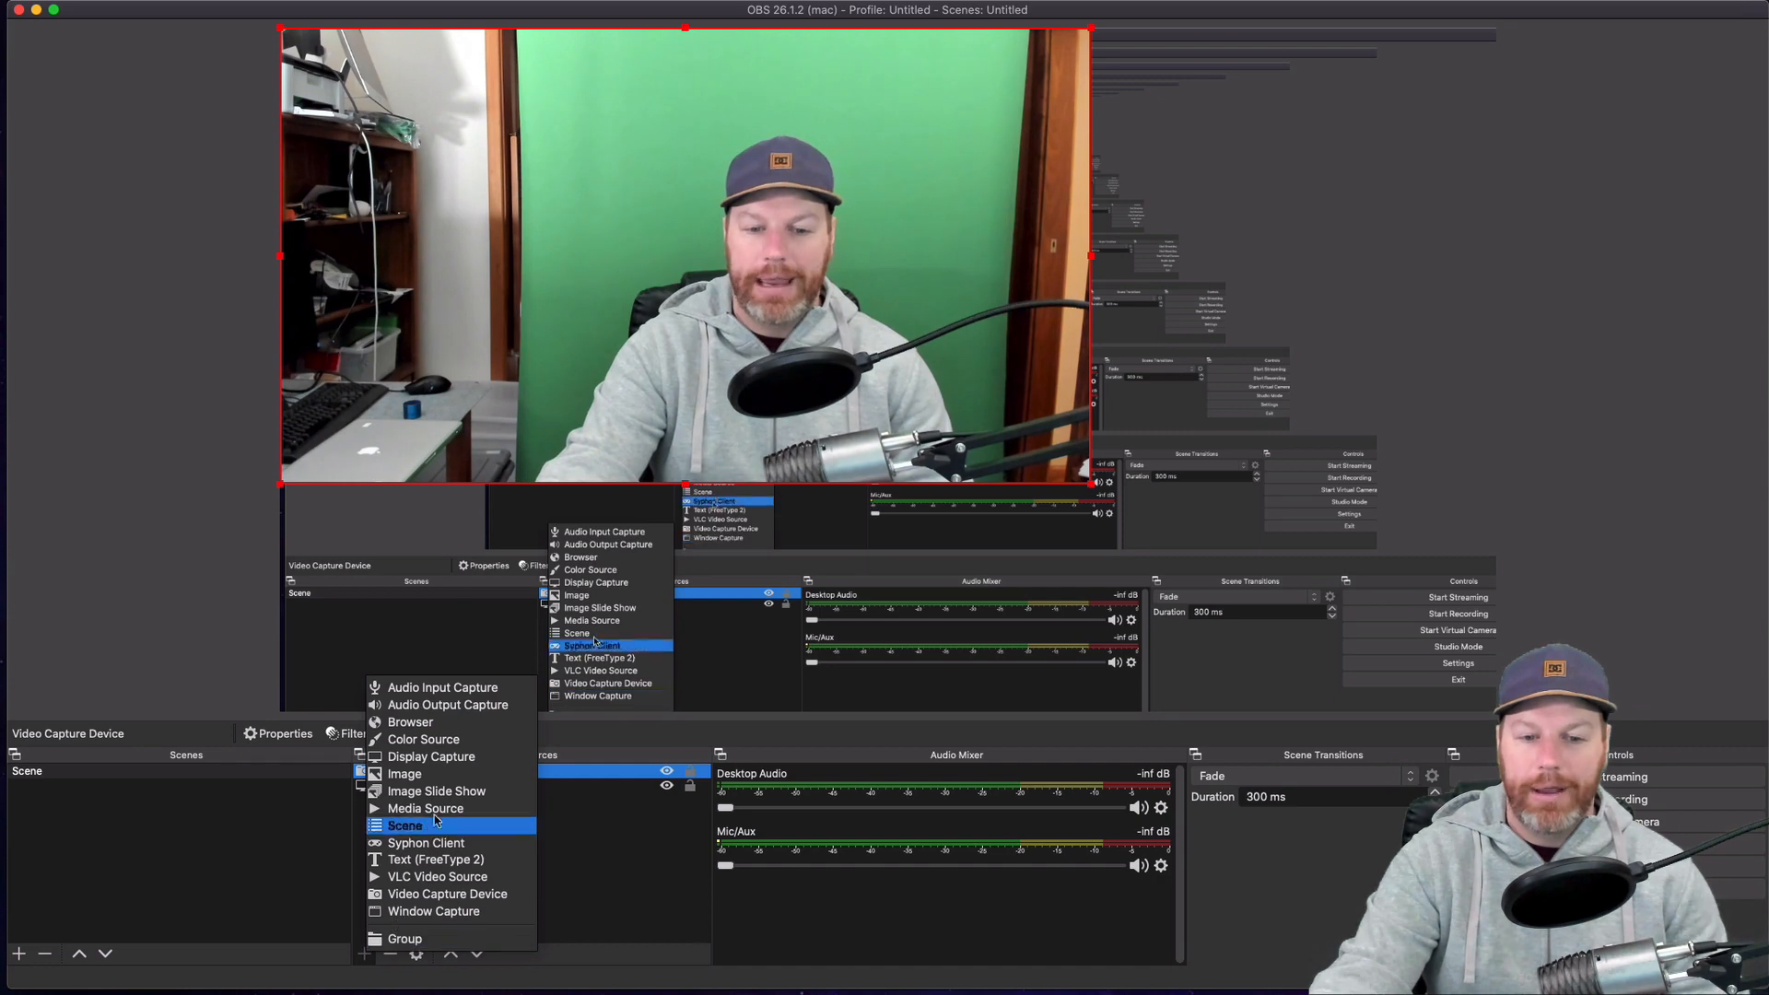
left_click(433, 688)
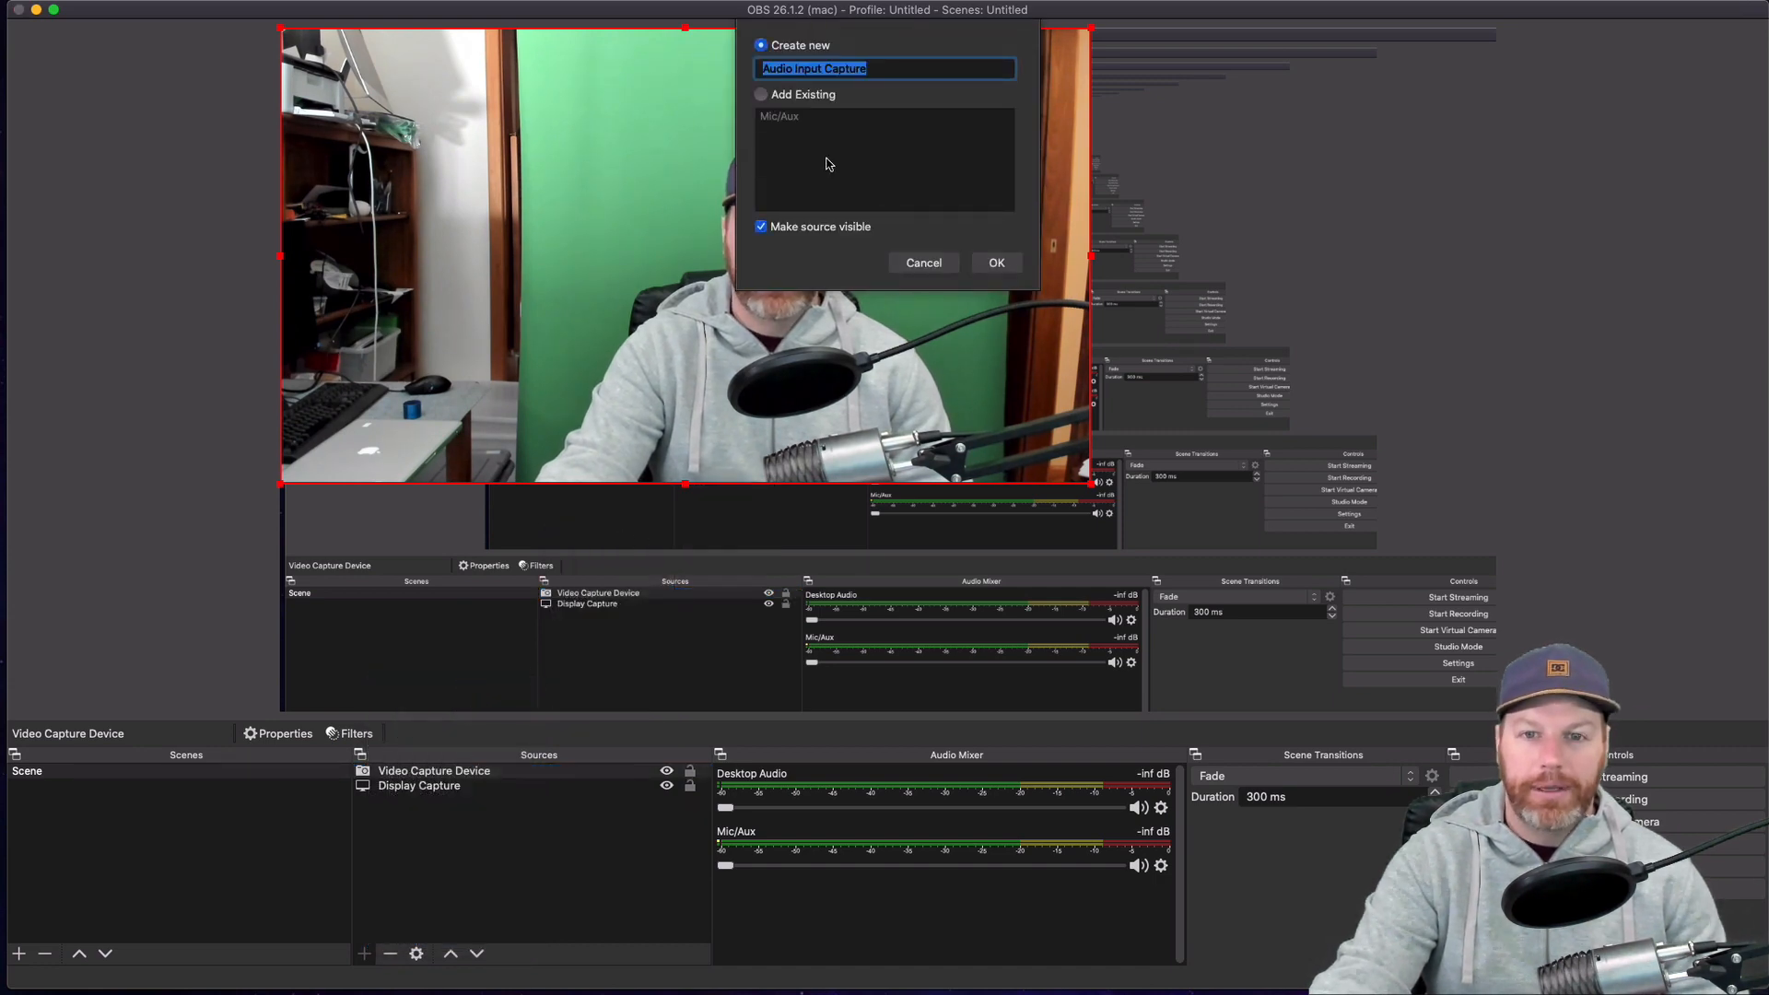
left_click(1017, 269)
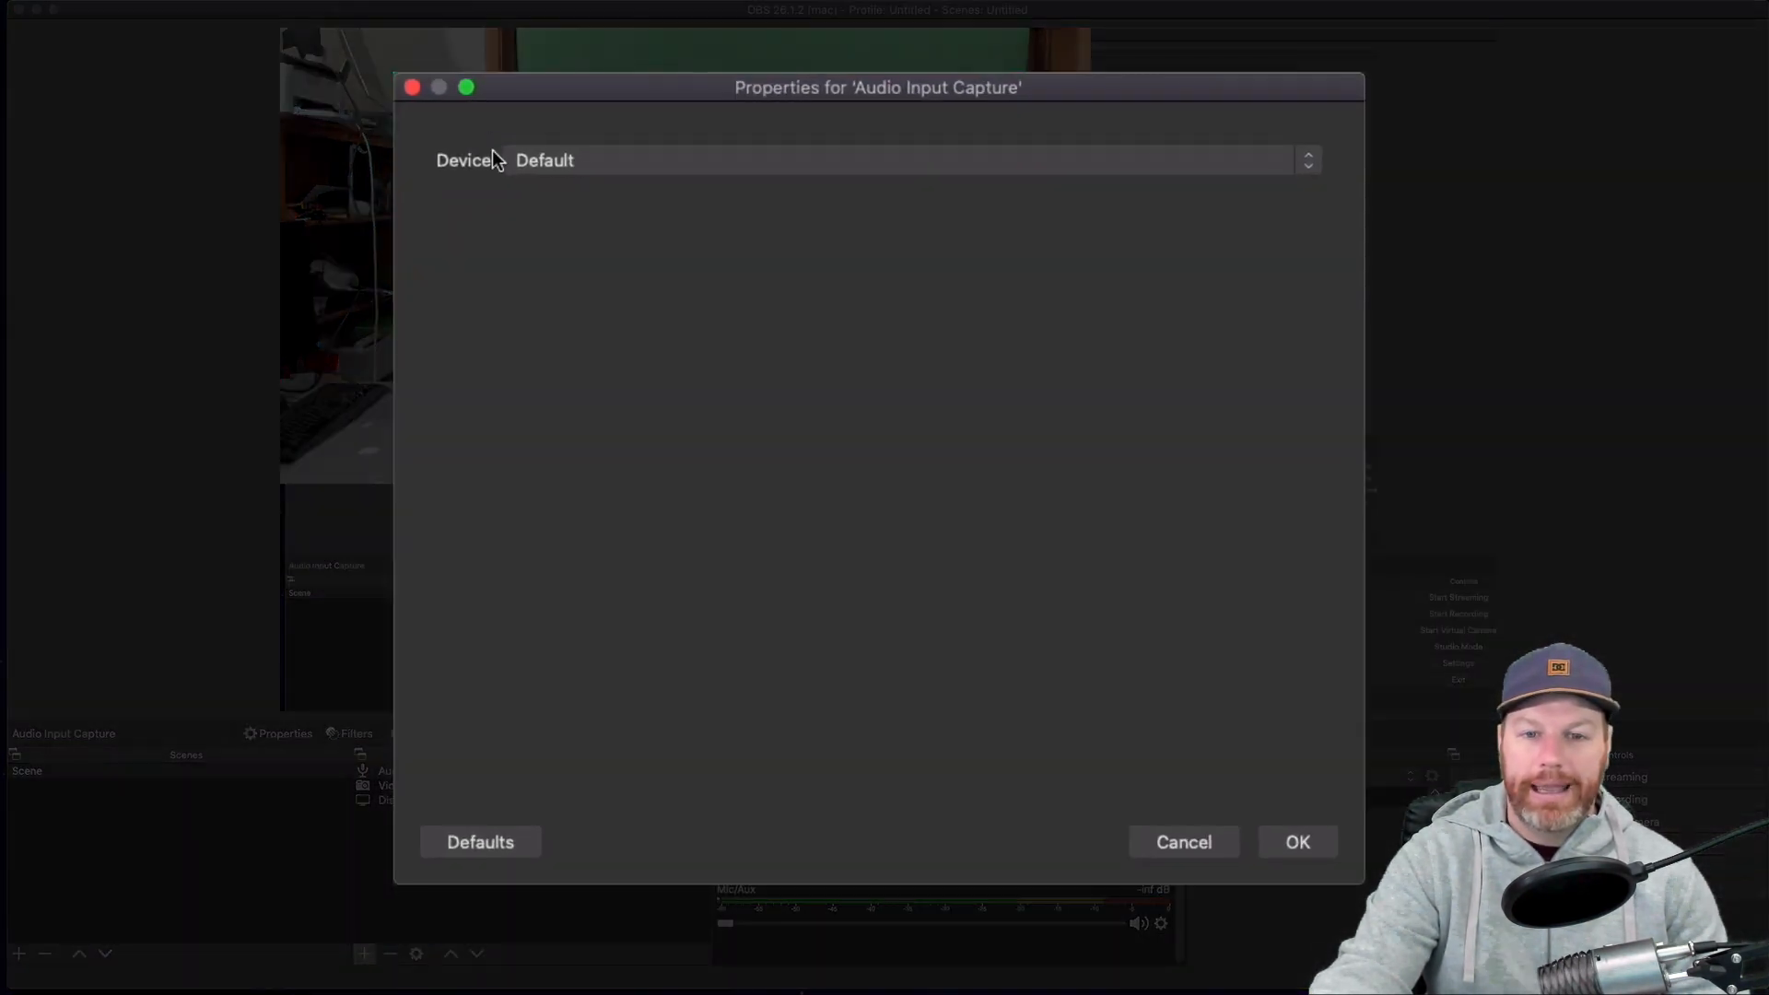
left_click(579, 161)
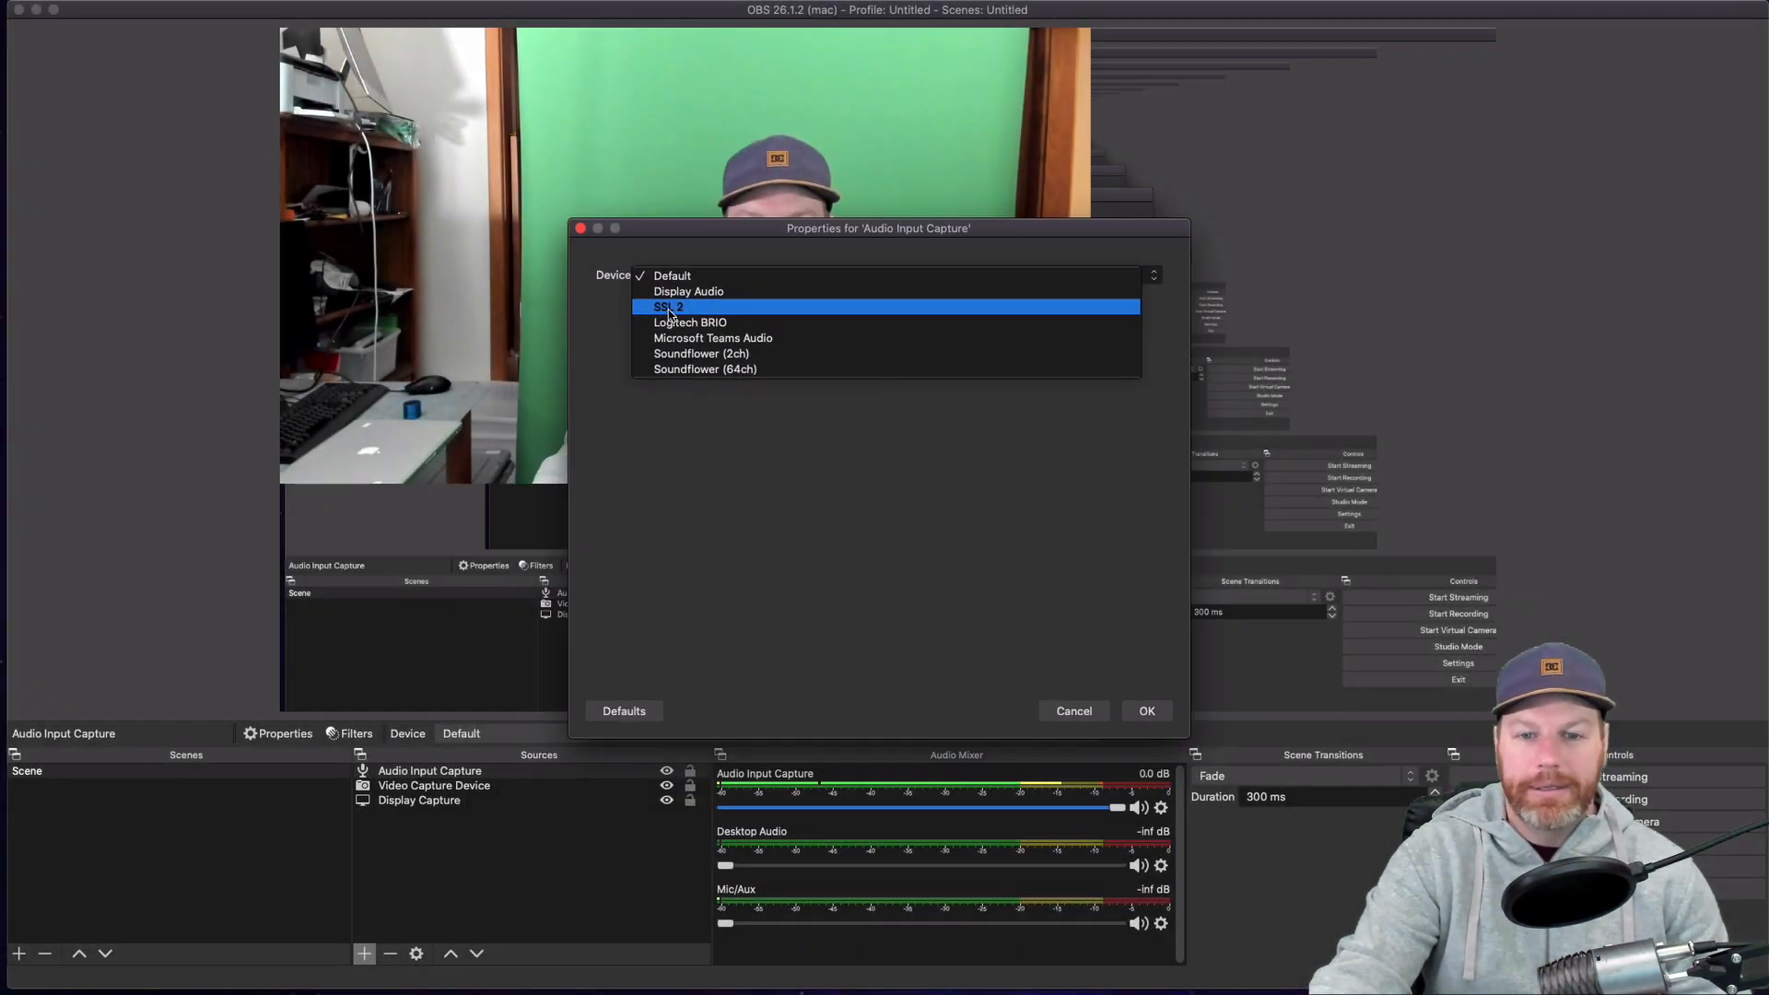
left_click(567, 213)
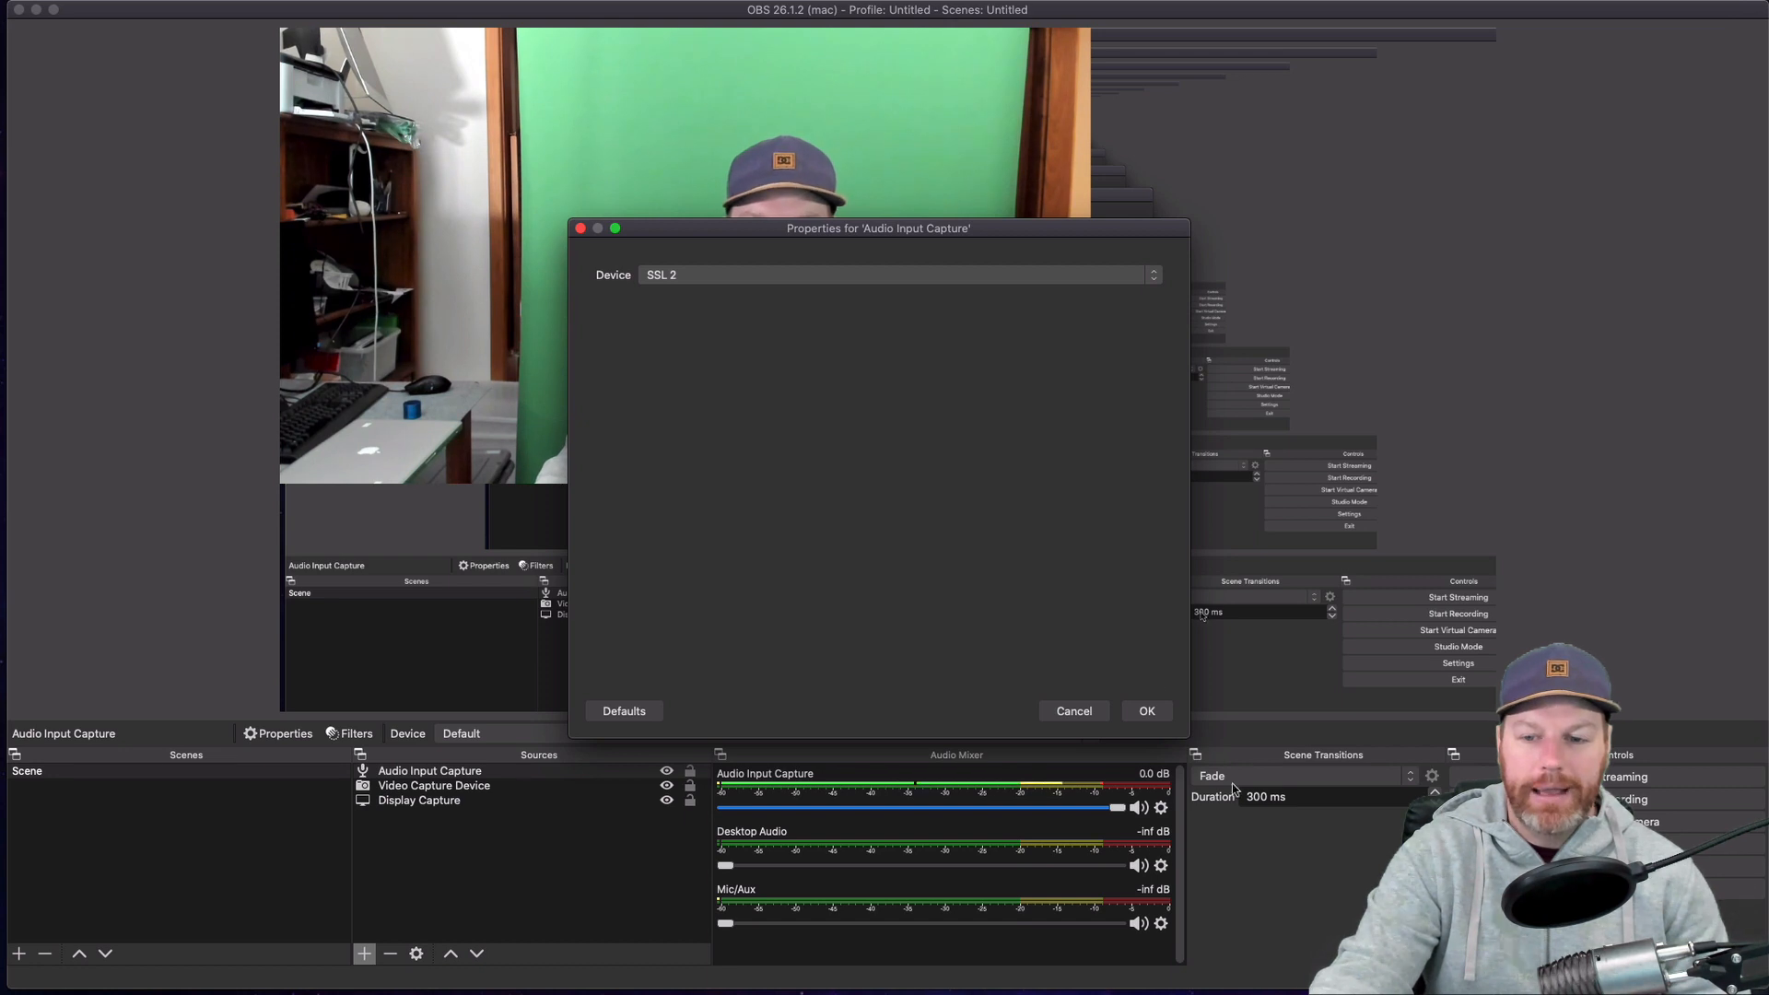
left_click(1148, 710)
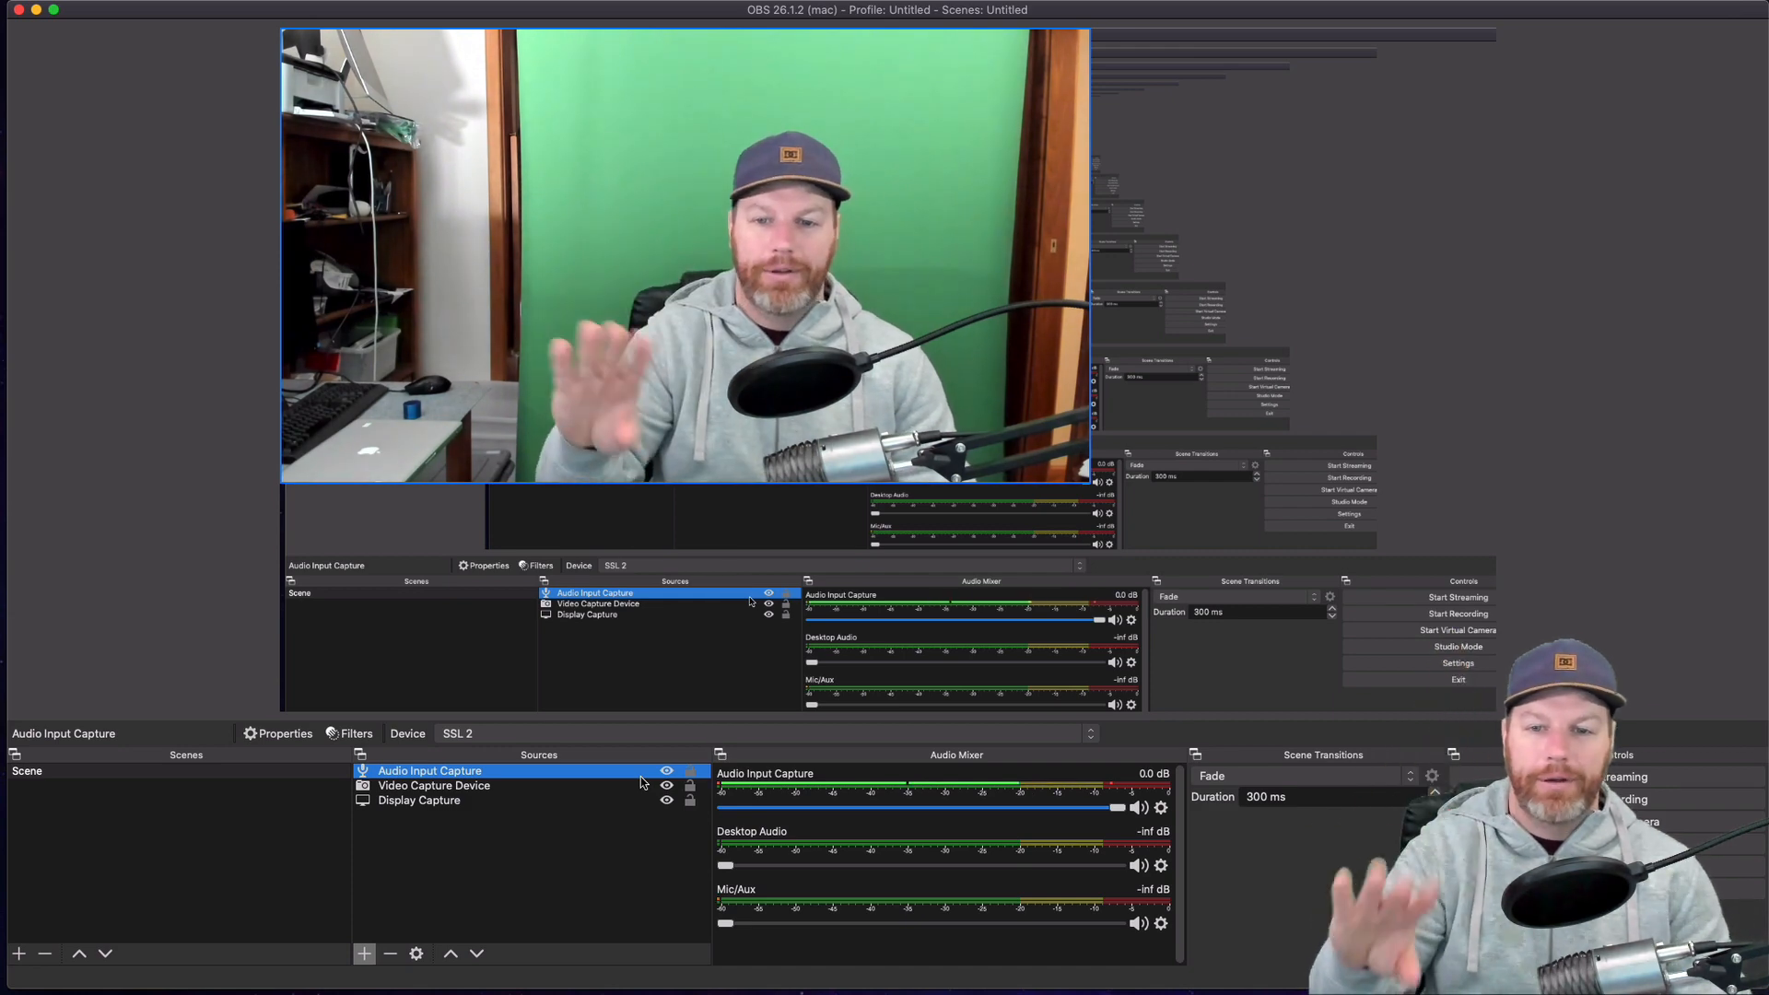
Try shrinking the display capture from its upper-left corner and restore its original size.
left_click(786, 270)
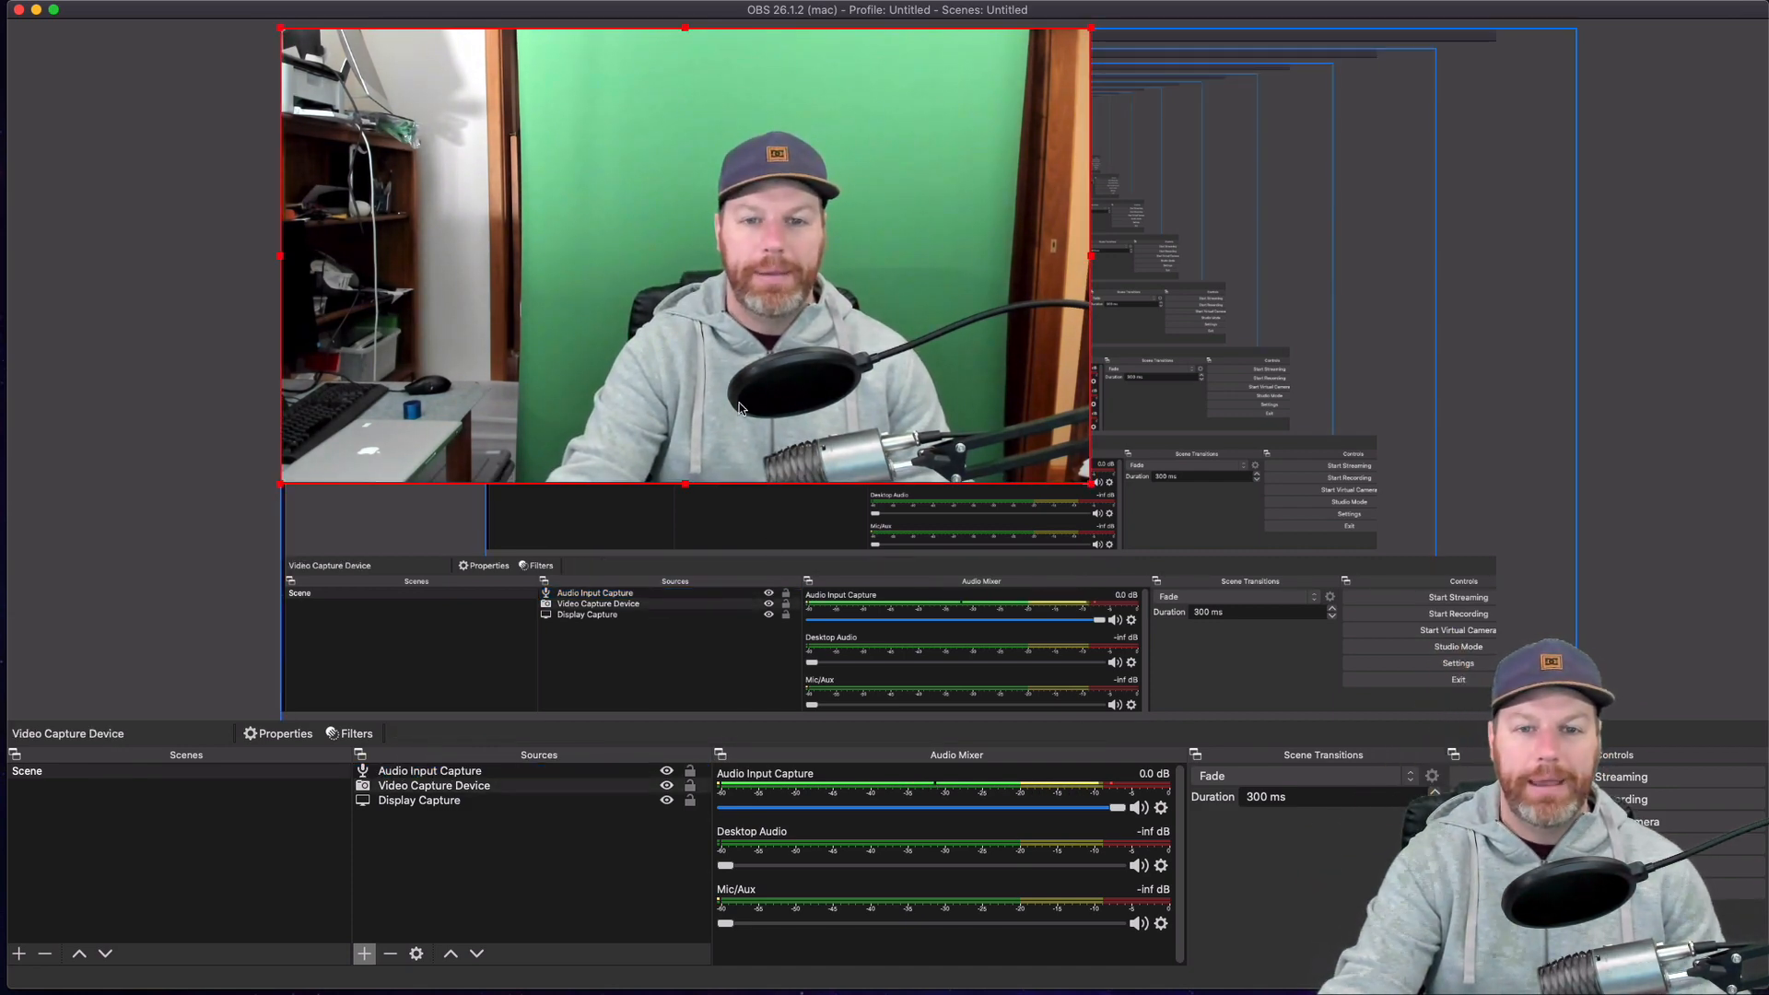
left_click(282, 30)
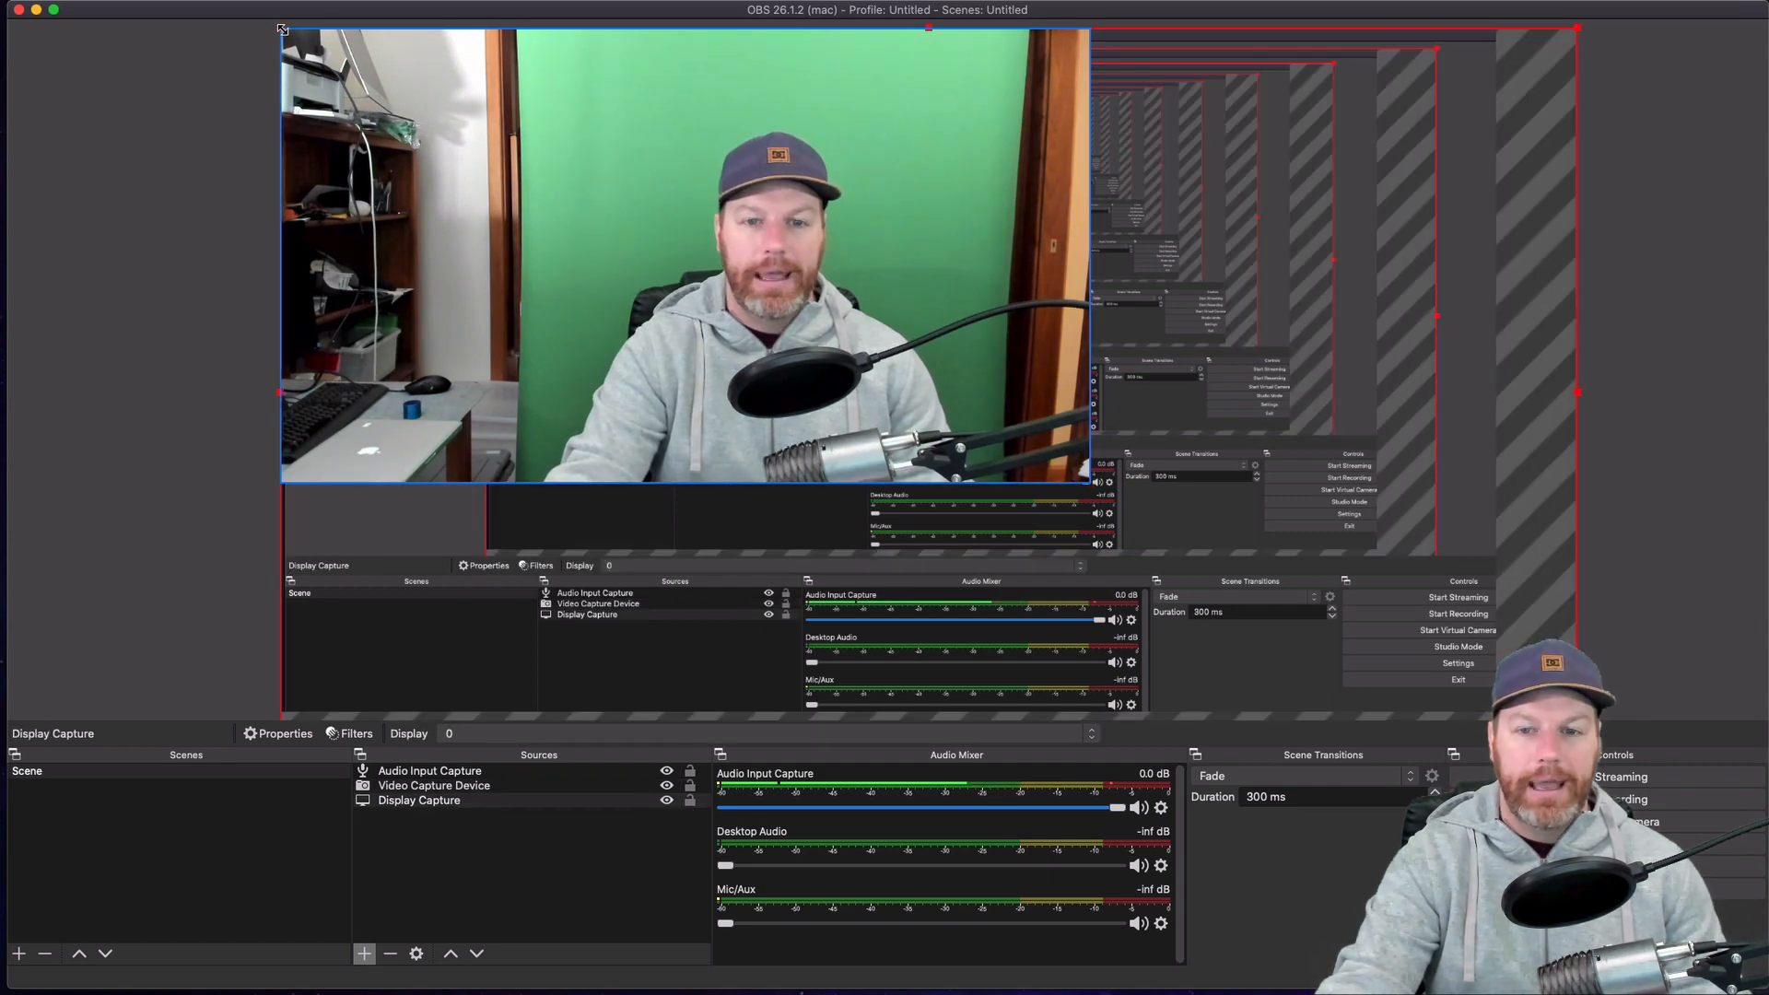
left_click_drag(284, 32, 353, 69)
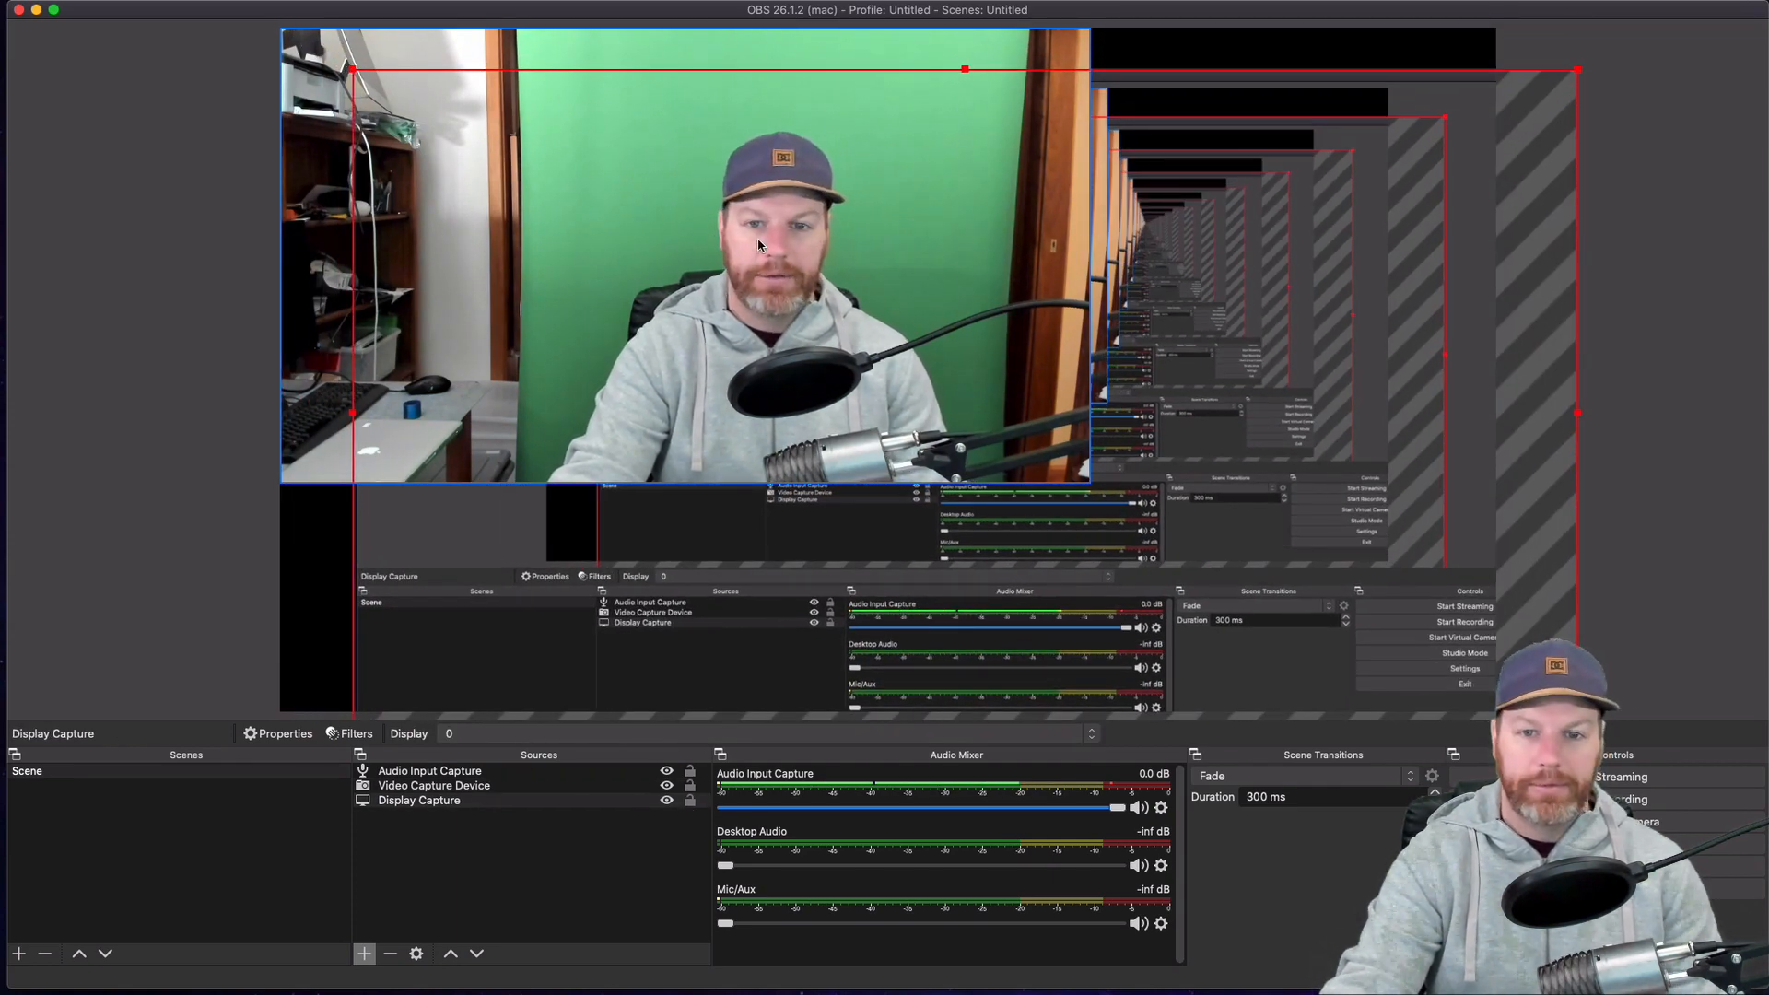
left_click_drag(353, 69, 282, 29)
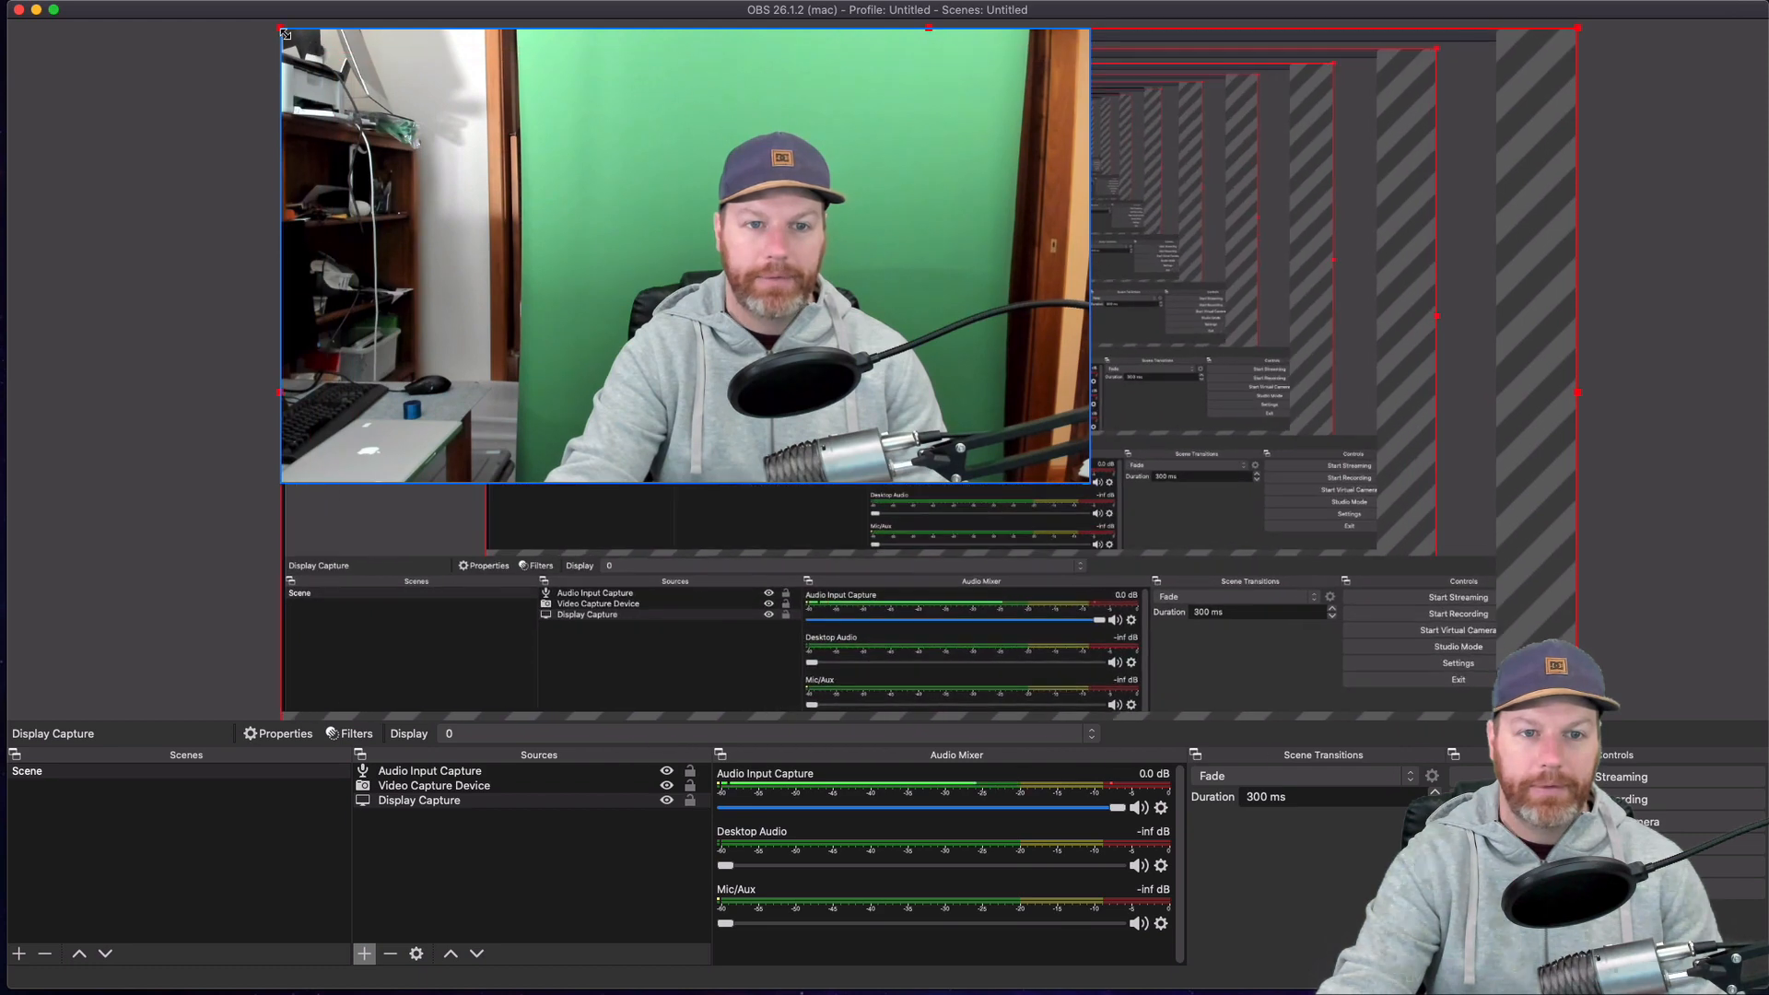
Scale the webcam source down to about half its size and place it in the lower-left part of the canvas.
left_click_drag(925, 320, 1107, 421)
left_click_drag(1269, 131, 711, 419)
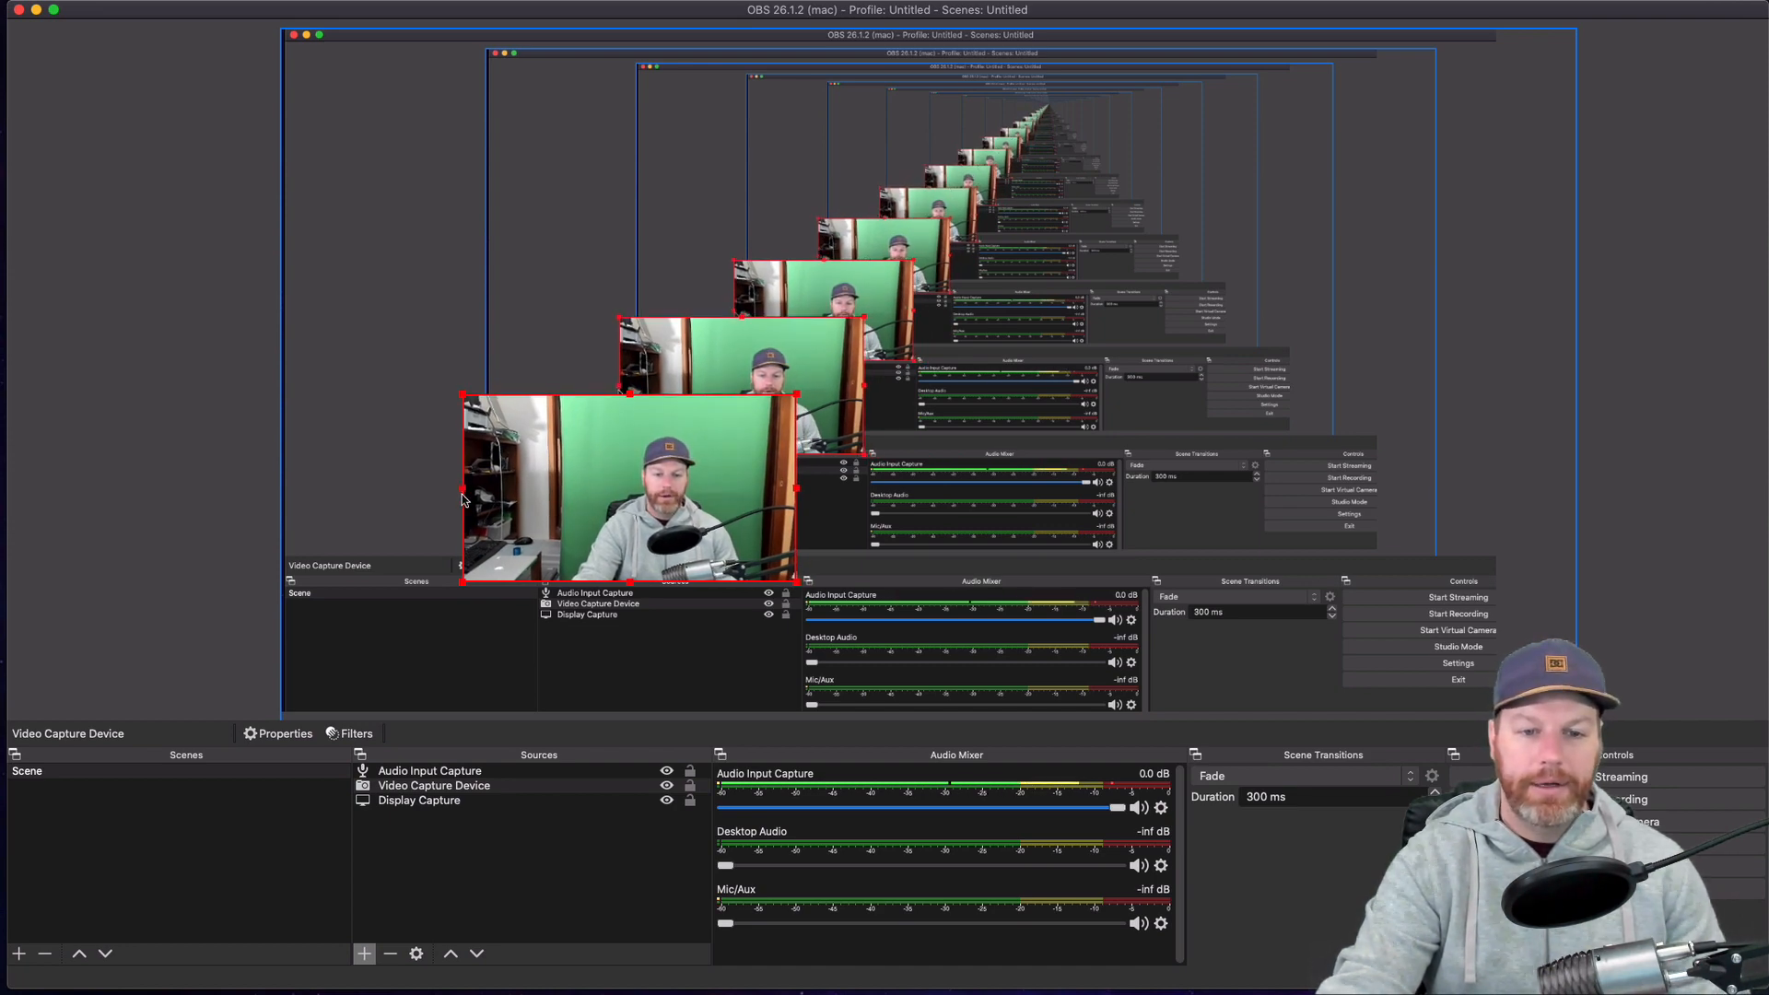
left_click_drag(462, 489, 398, 511)
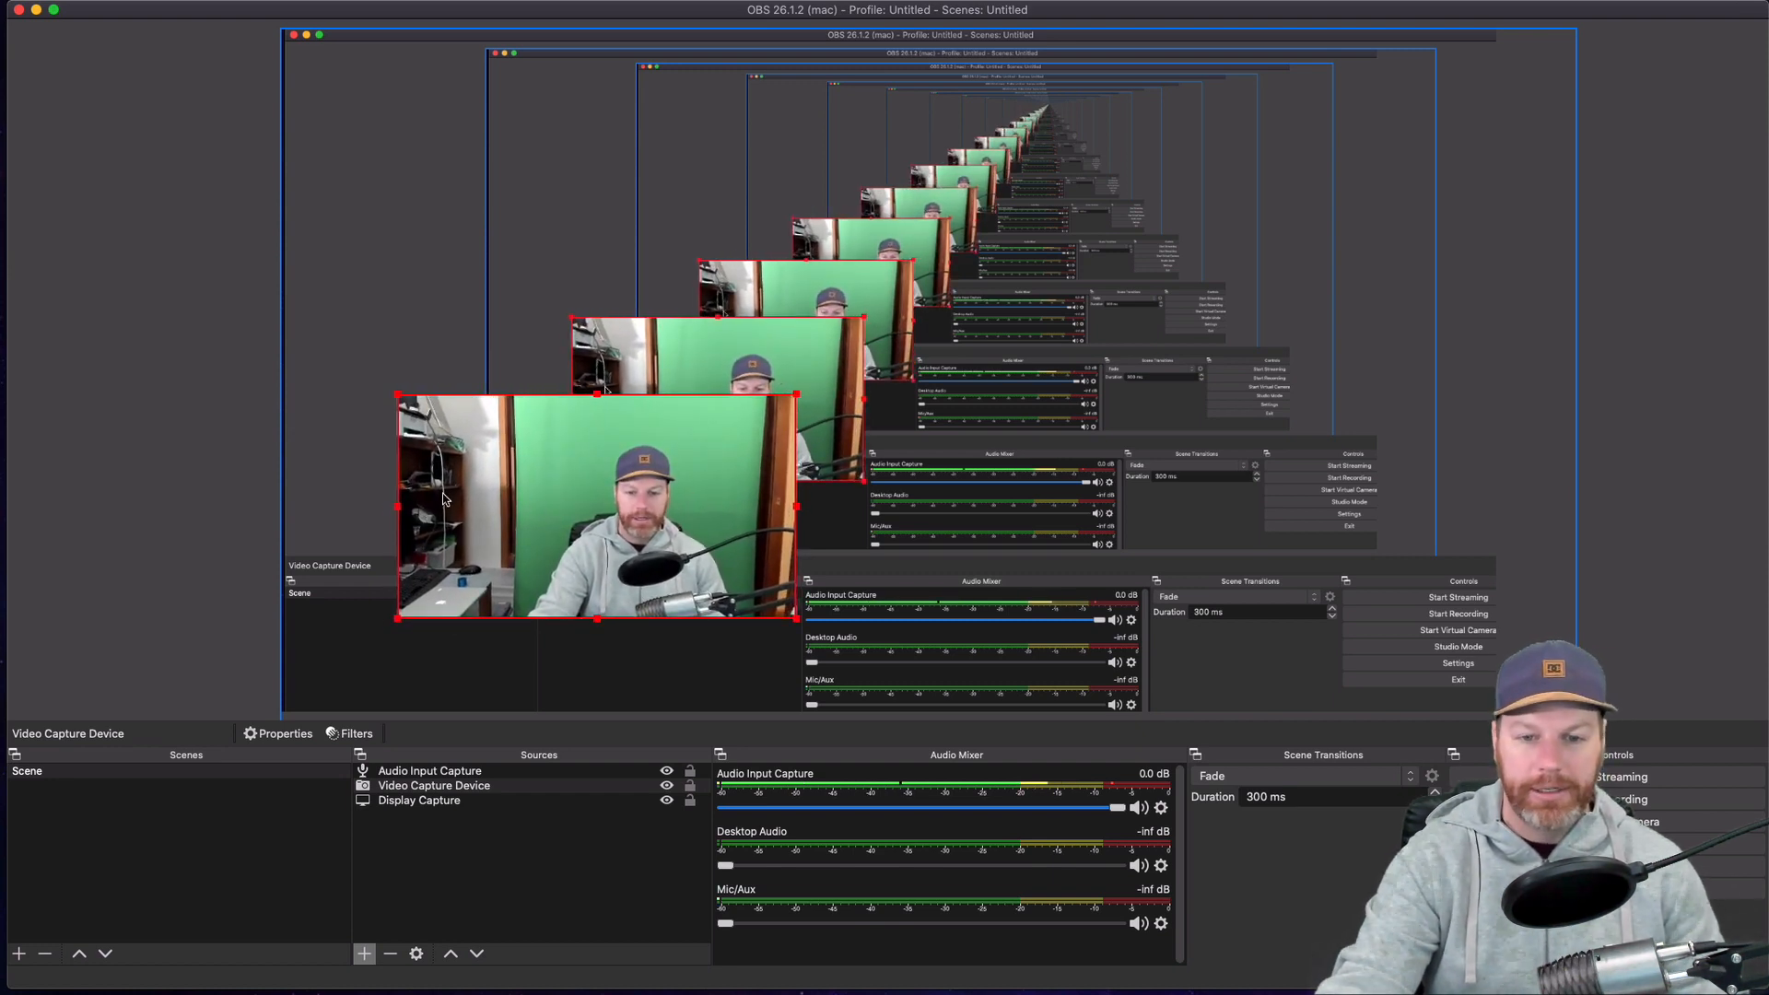
Crop the left, right and top edges of the webcam source so that only the green-screen area around the presenter remains.
left_click_drag(406, 512, 517, 507)
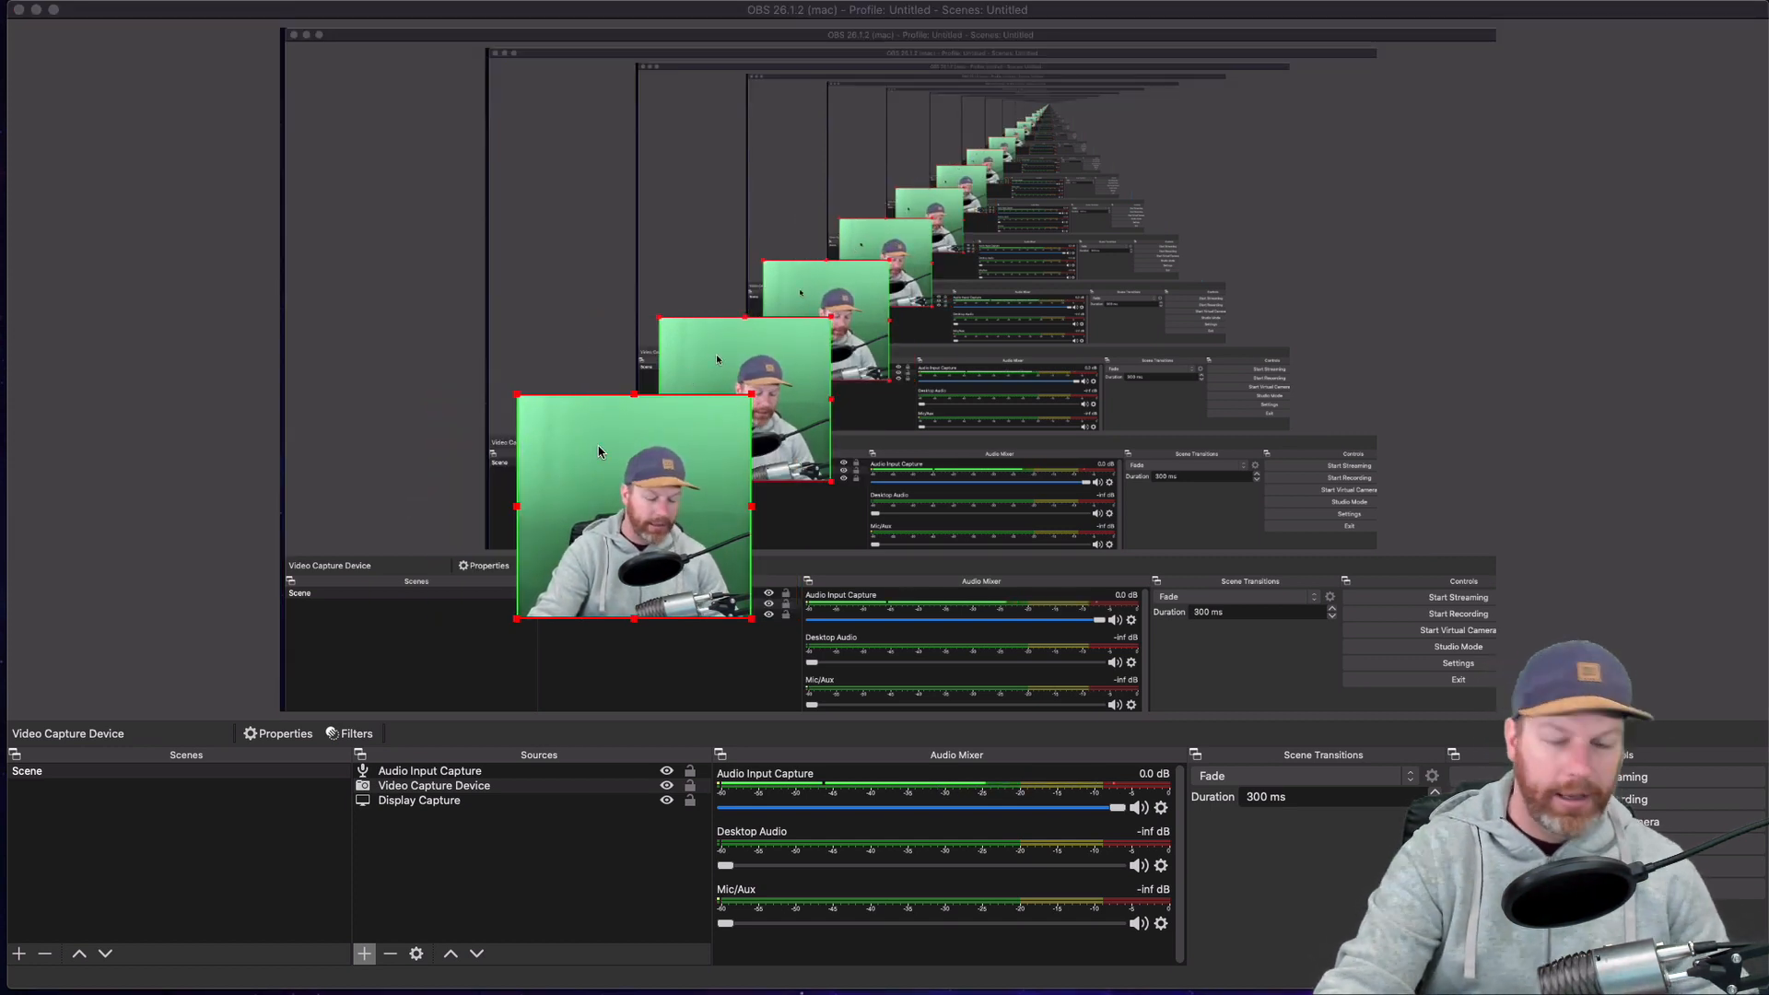
left_click(646, 423)
left_click(547, 490)
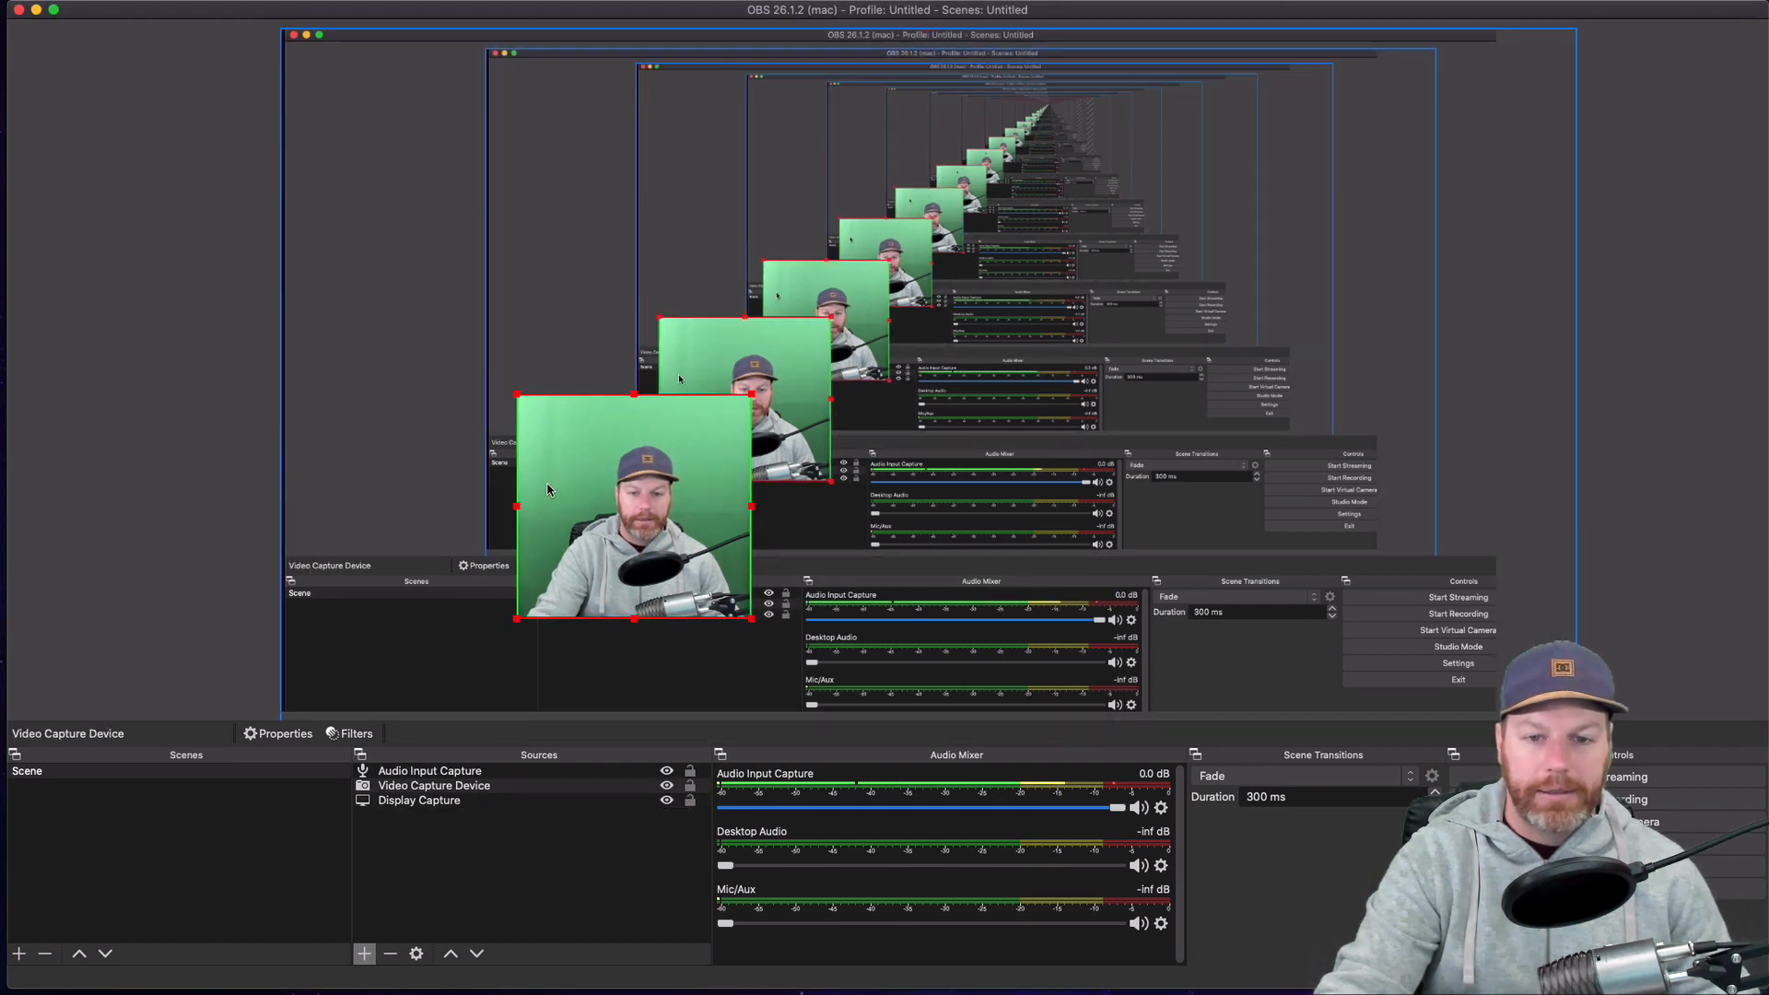
left_click_drag(642, 391, 642, 424)
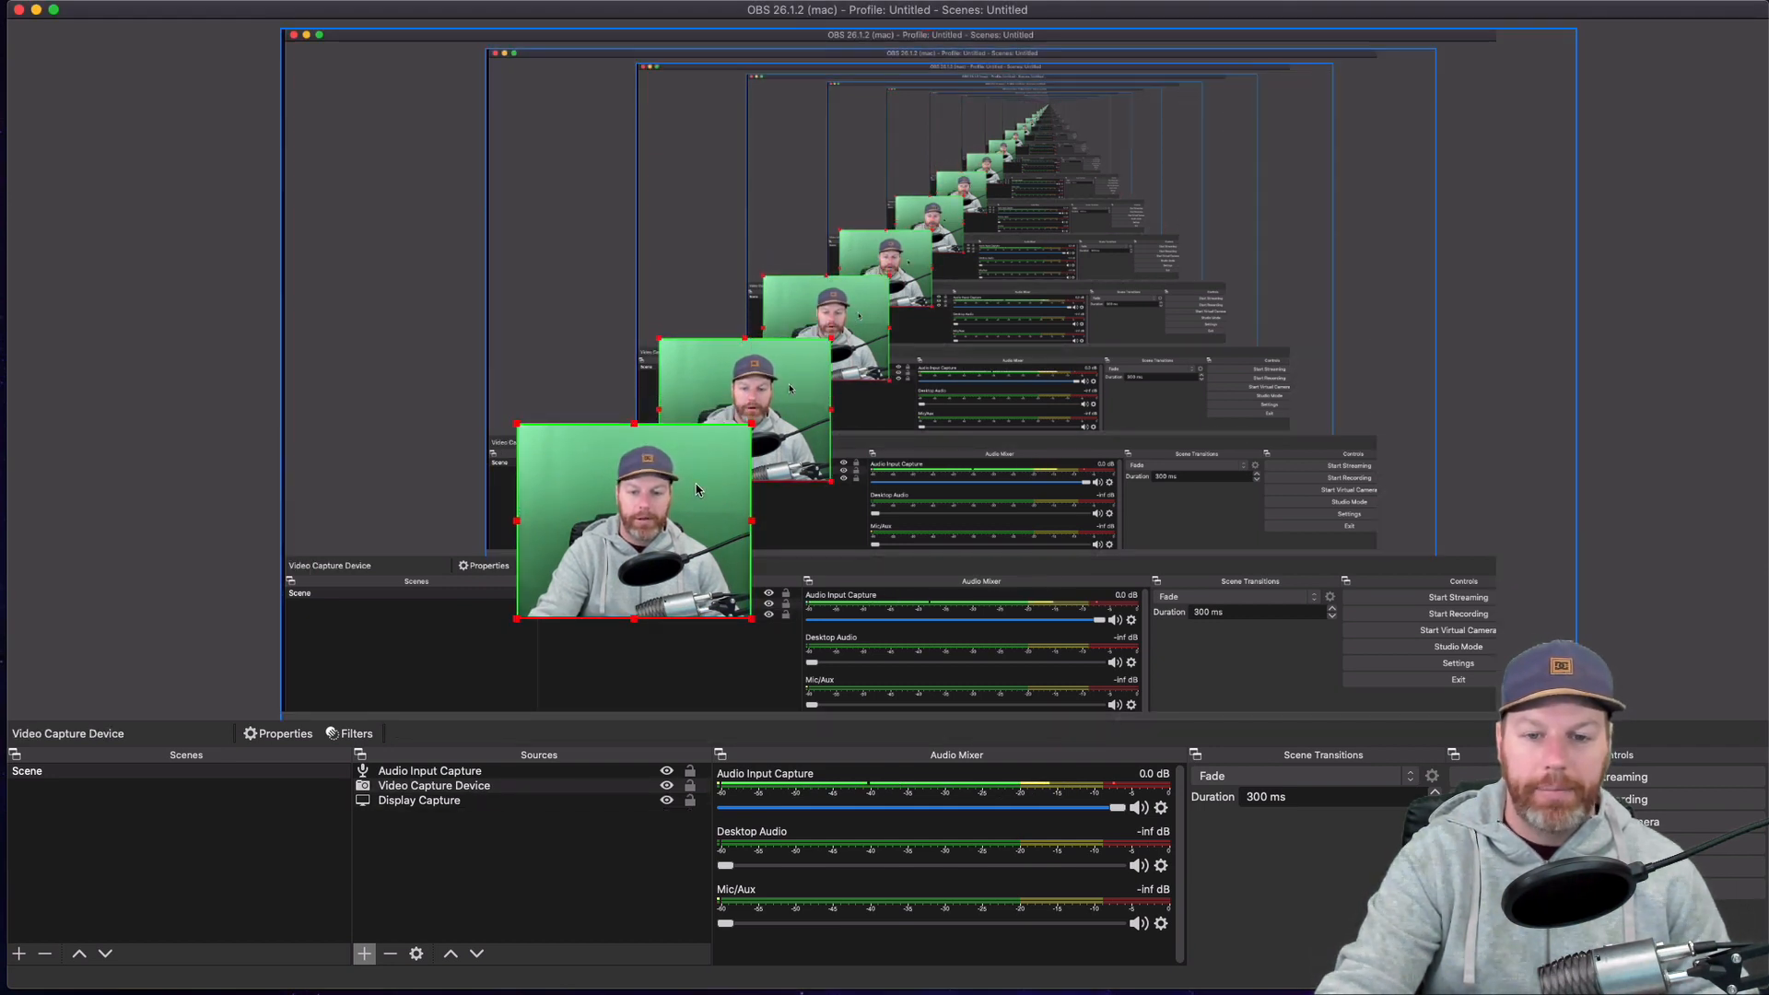
Move the cropped webcam source into the lower-left corner of the canvas and deselect it.
left_click_drag(695, 490, 461, 584)
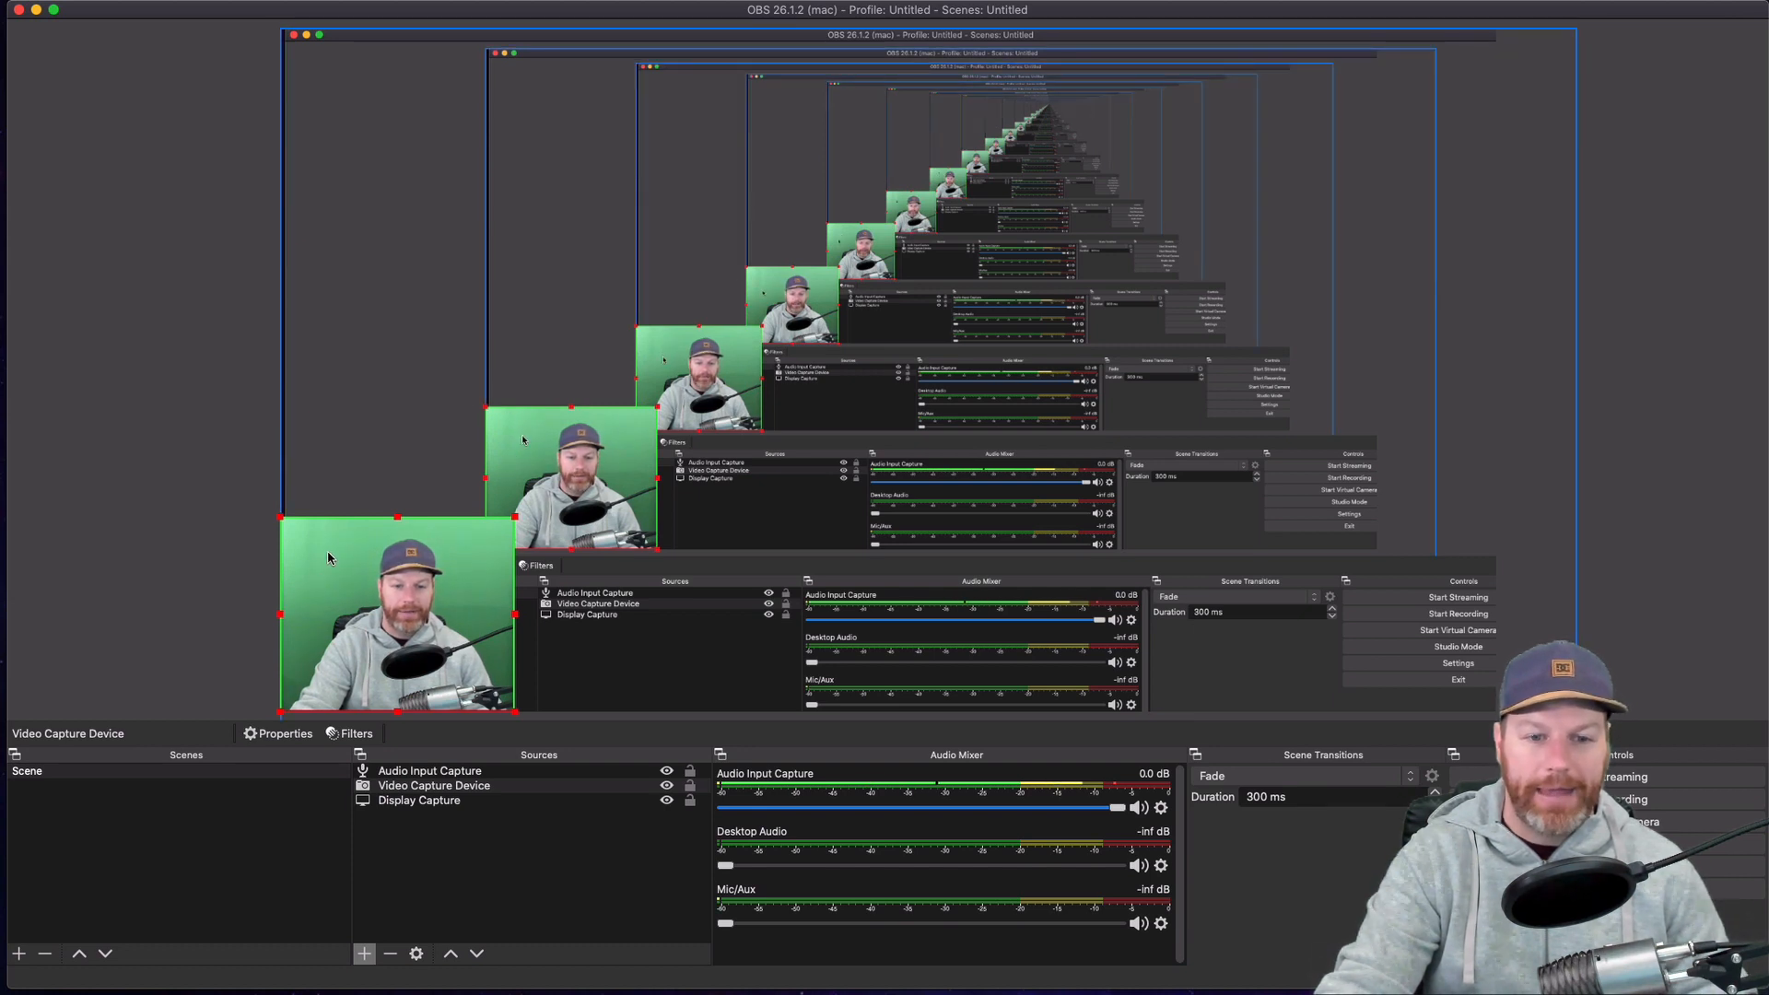
left_click(150, 526)
left_click(349, 535)
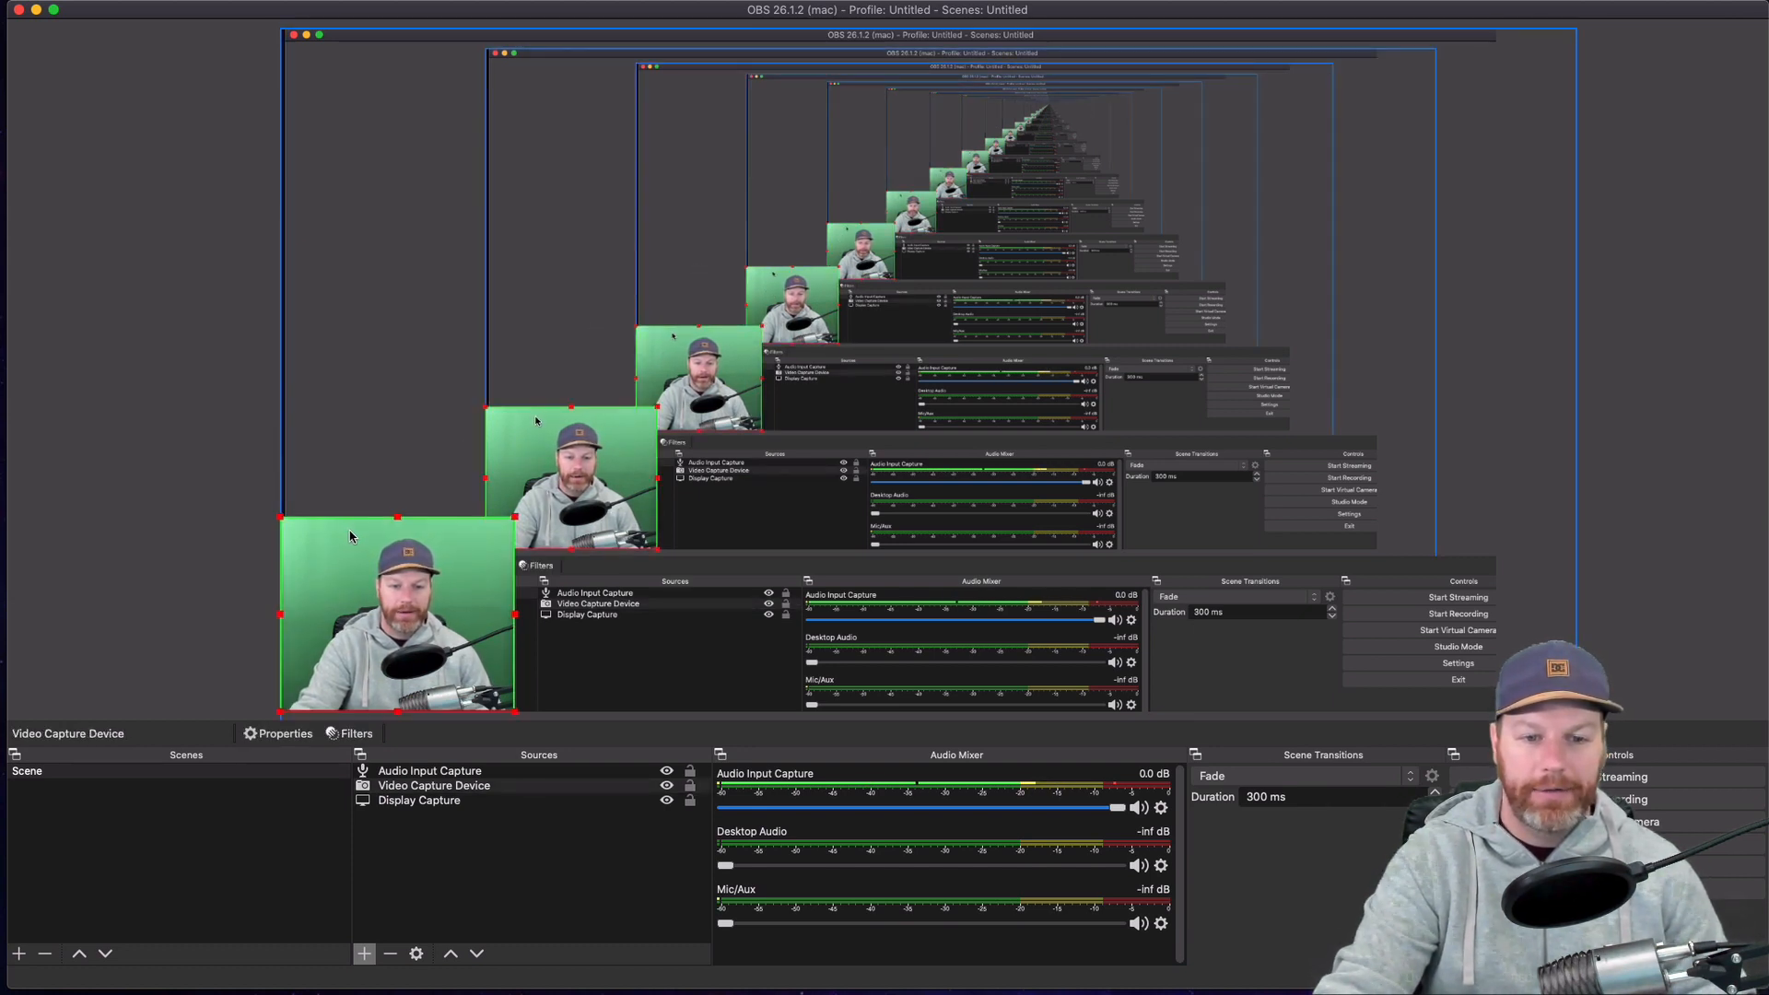
left_click(142, 490)
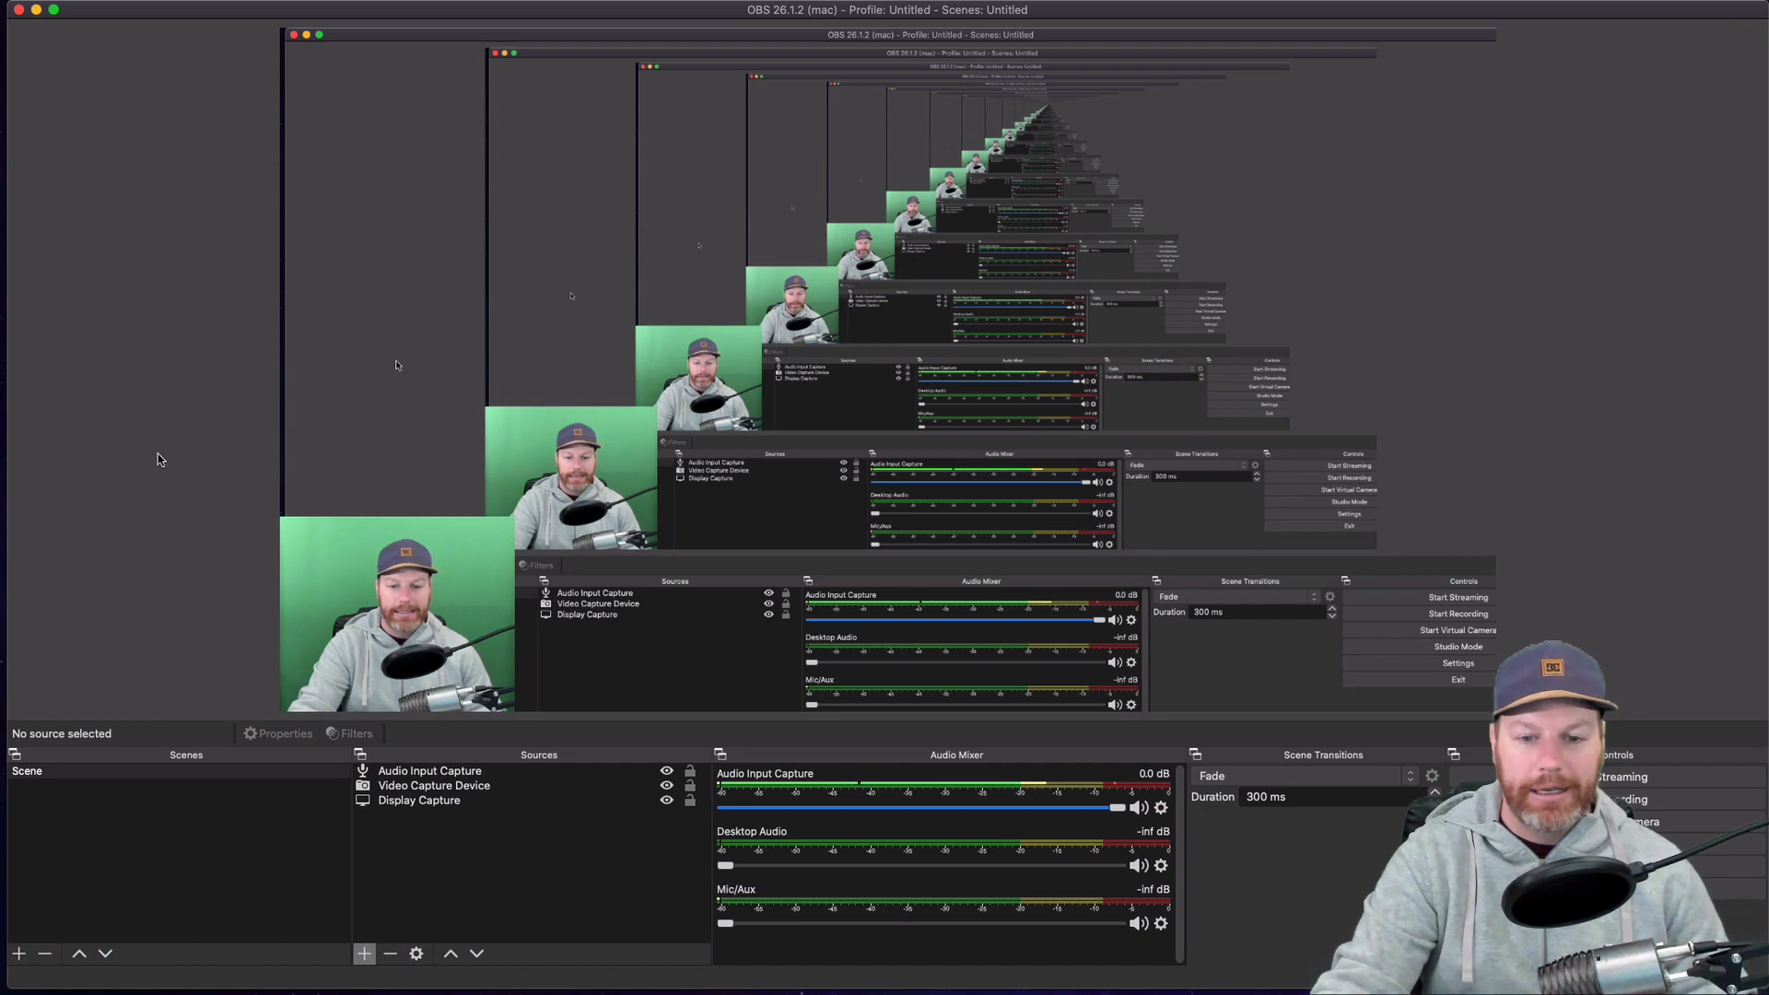
Add a Chroma Key effect filter with its default name to the Video Capture Device source.
left_click(437, 789)
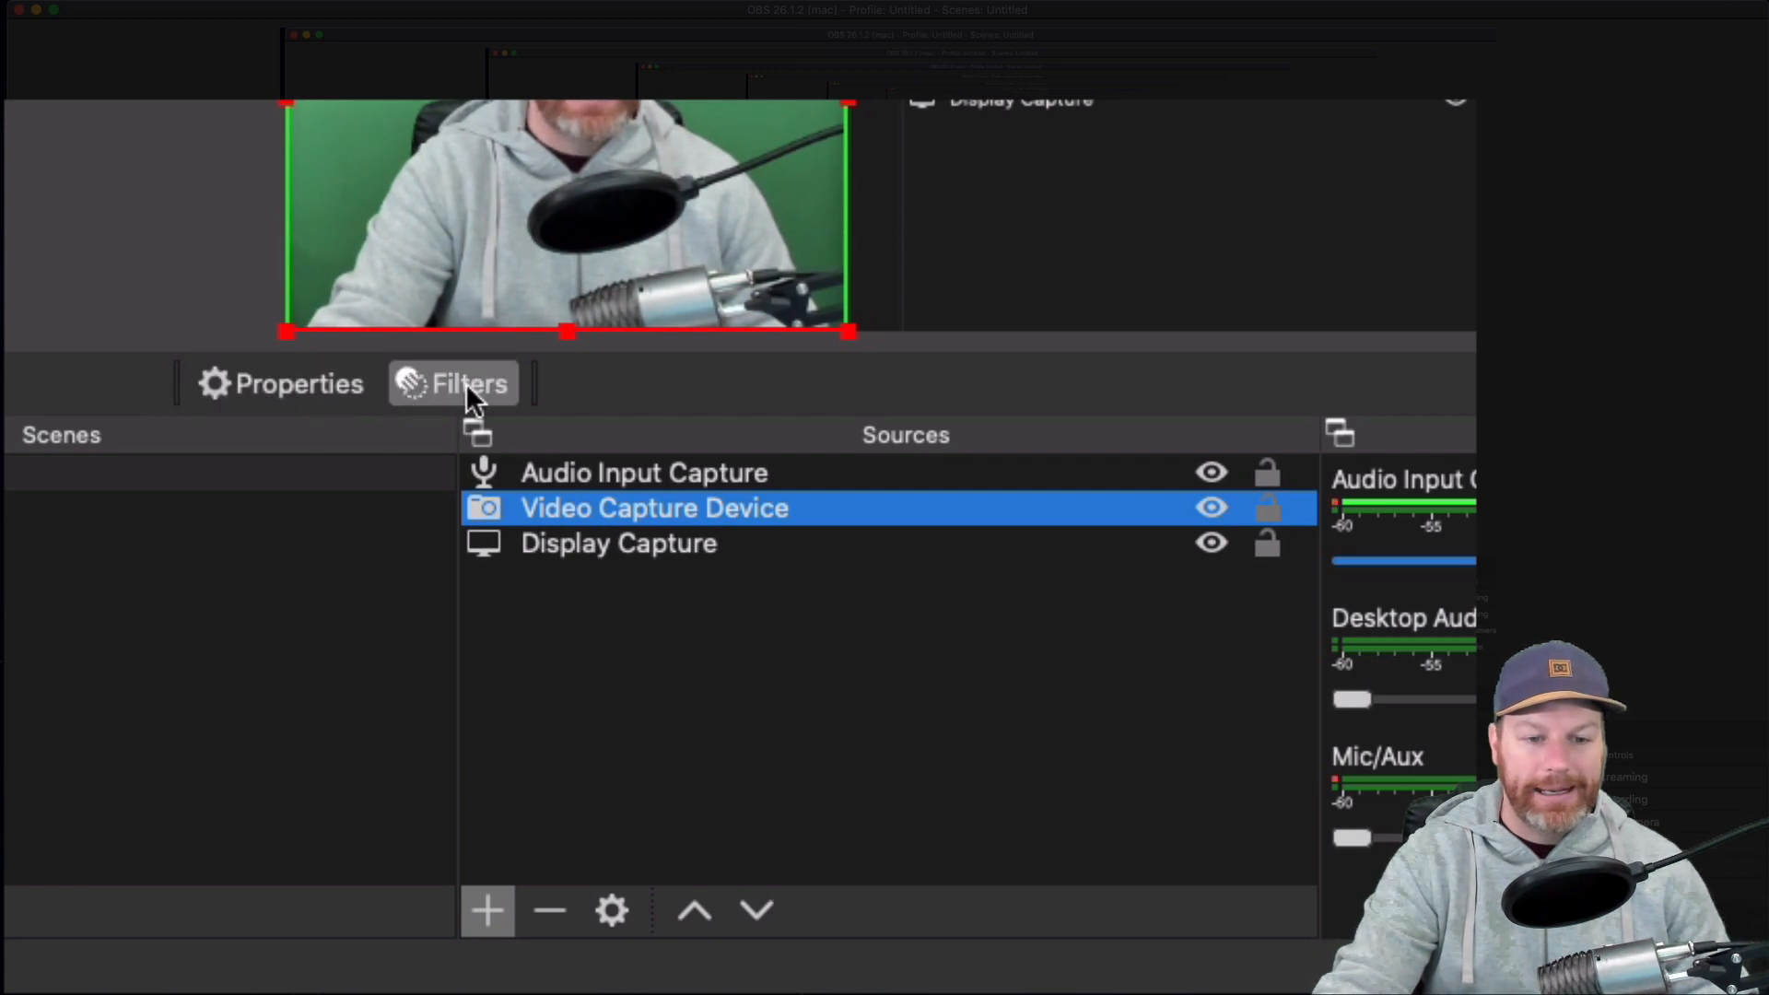
left_click(467, 384)
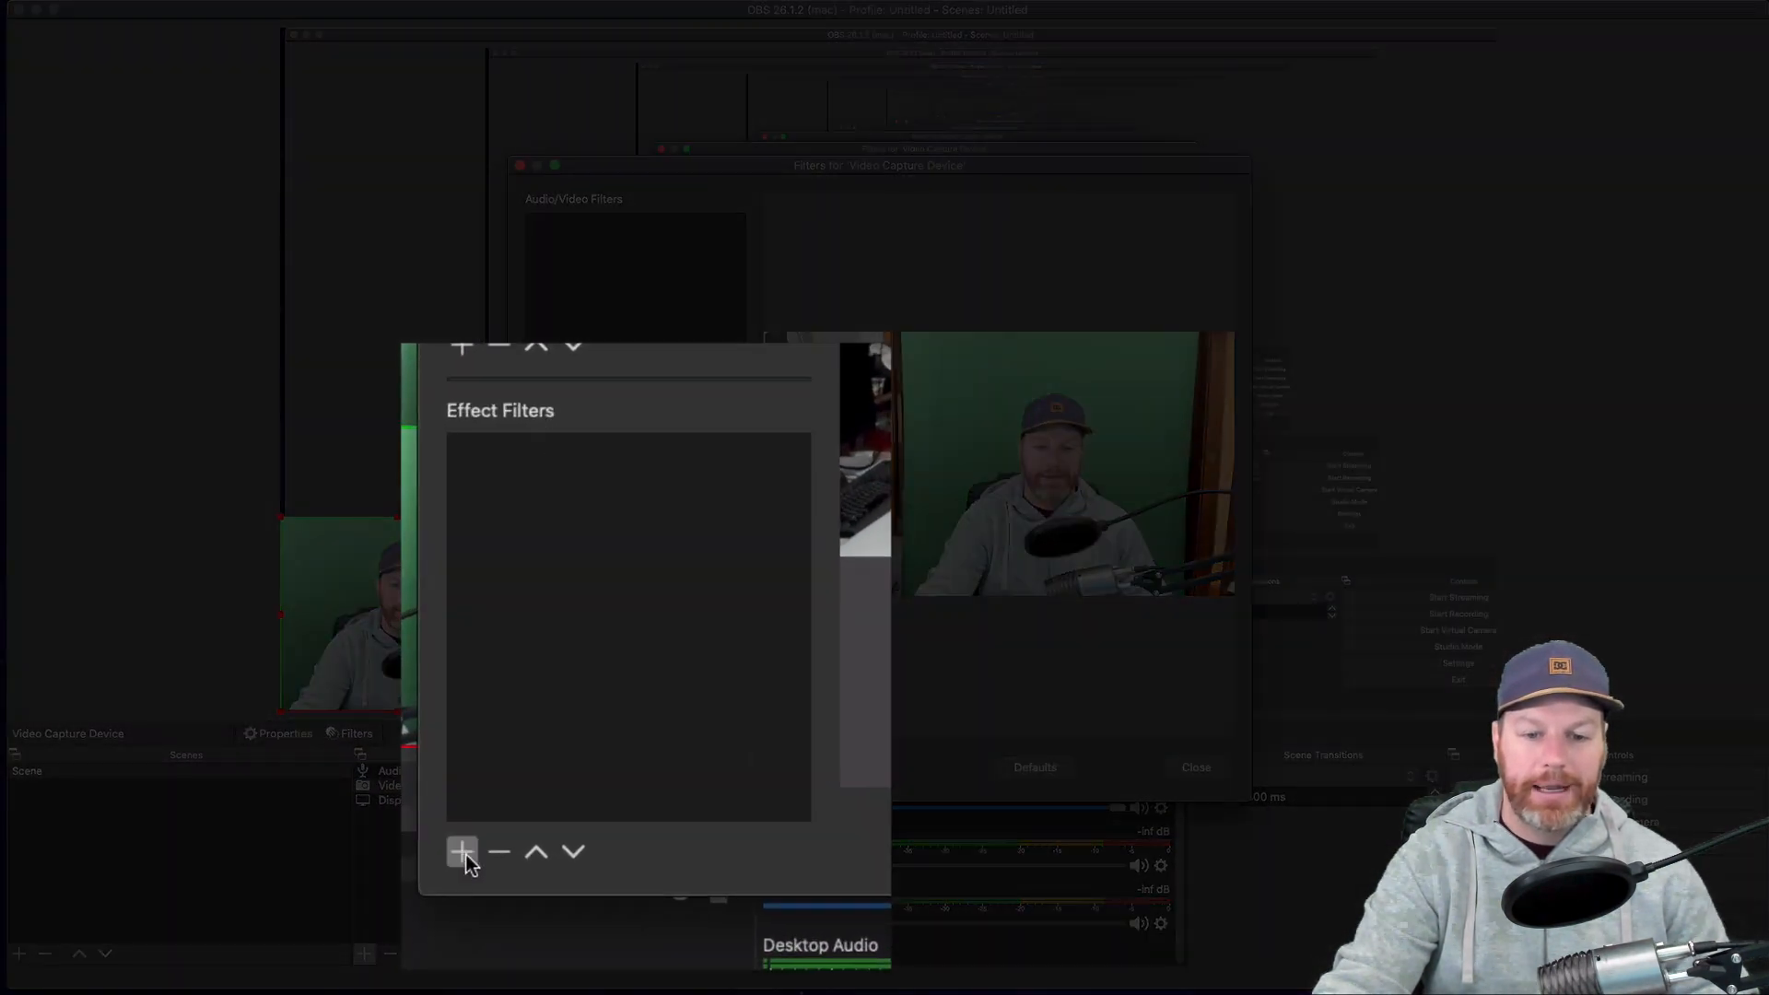
left_click(463, 854)
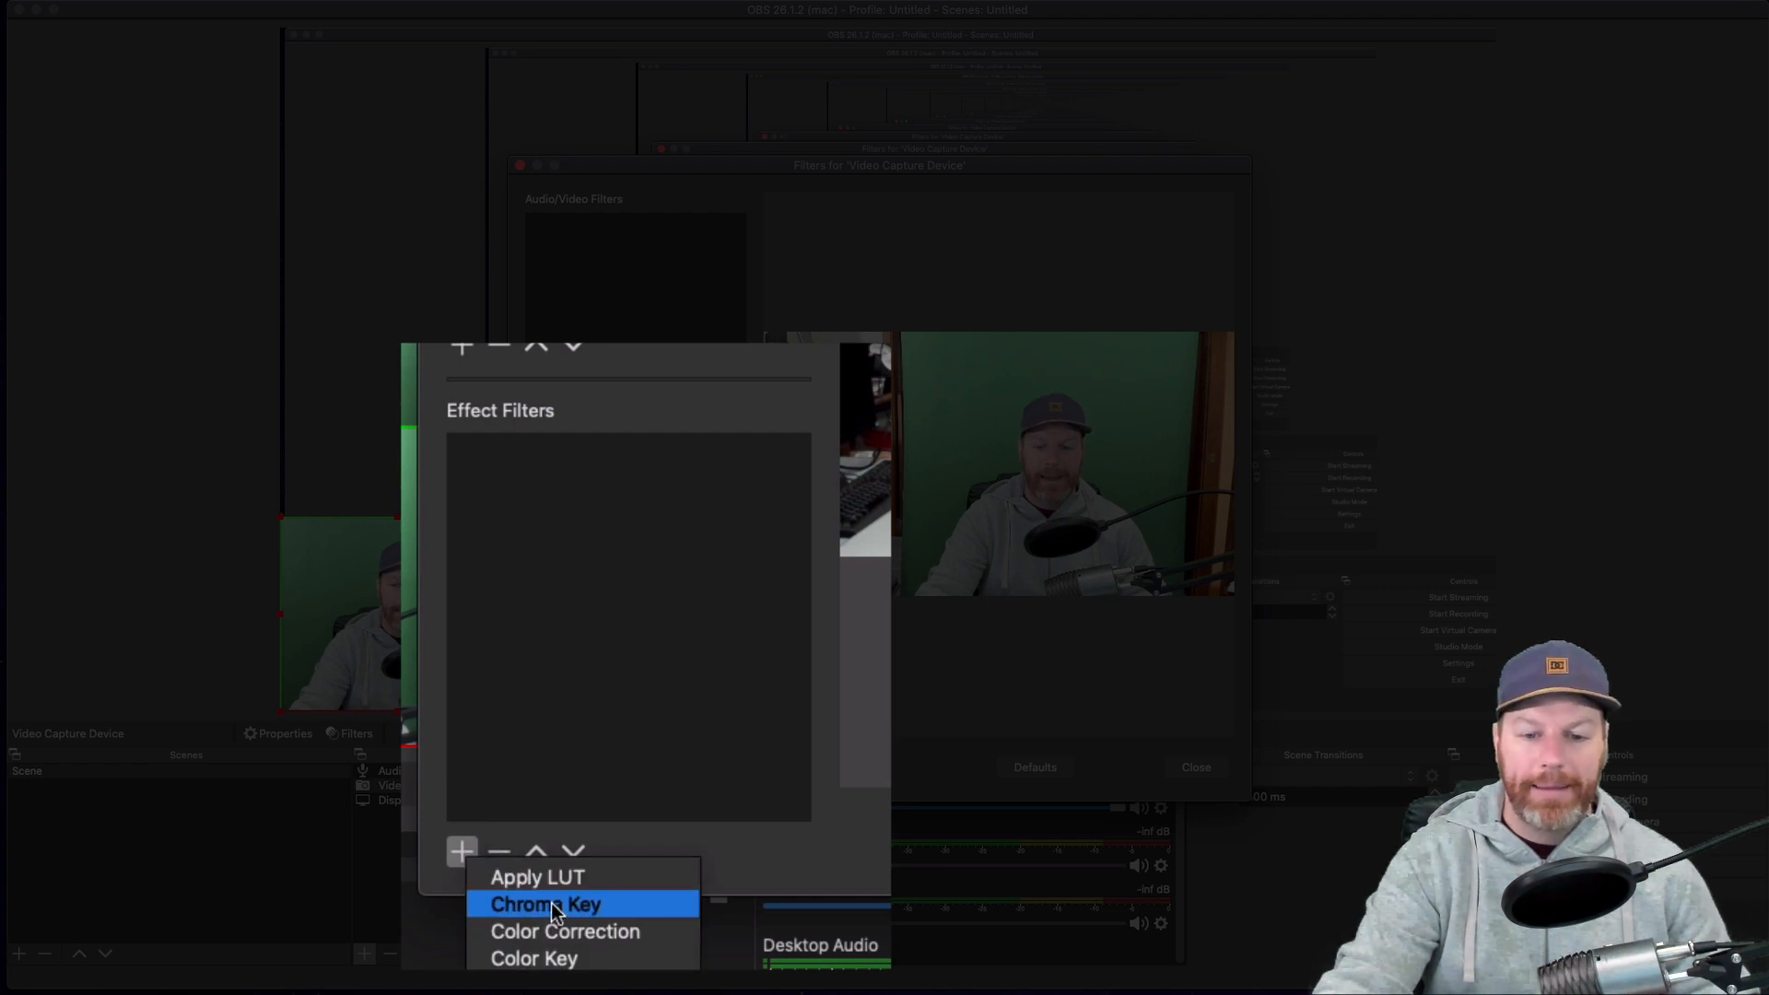
left_click(614, 906)
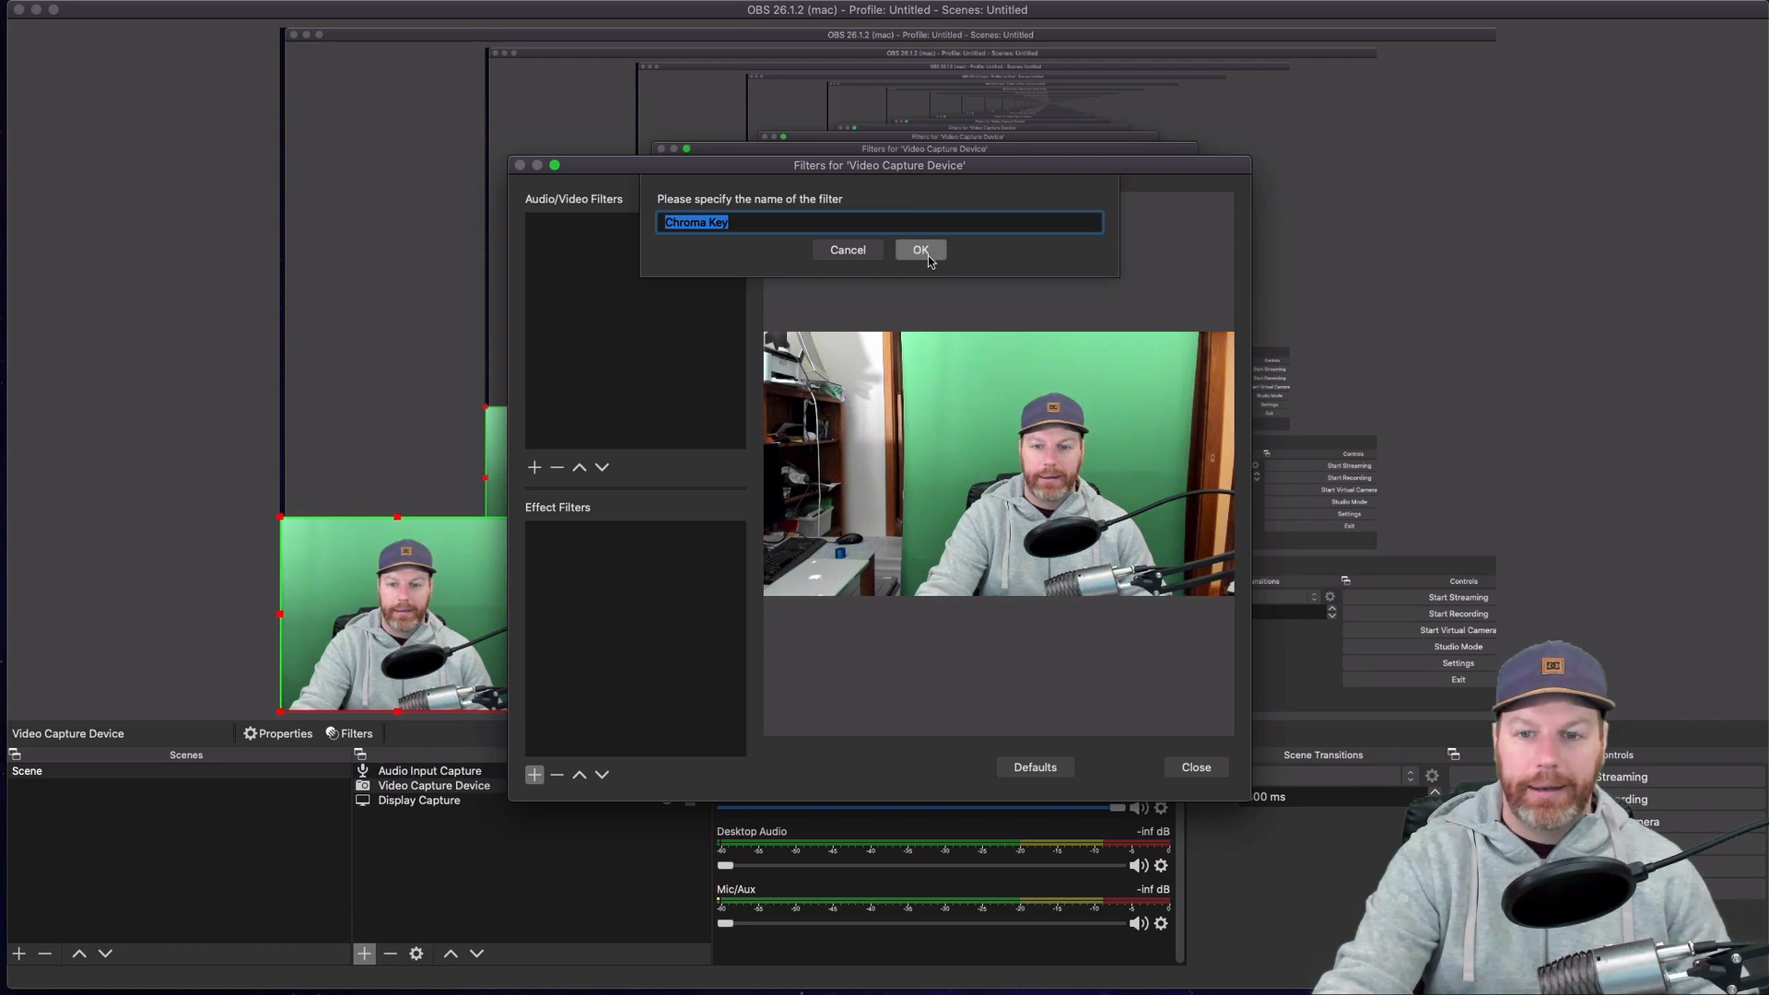
left_click(927, 256)
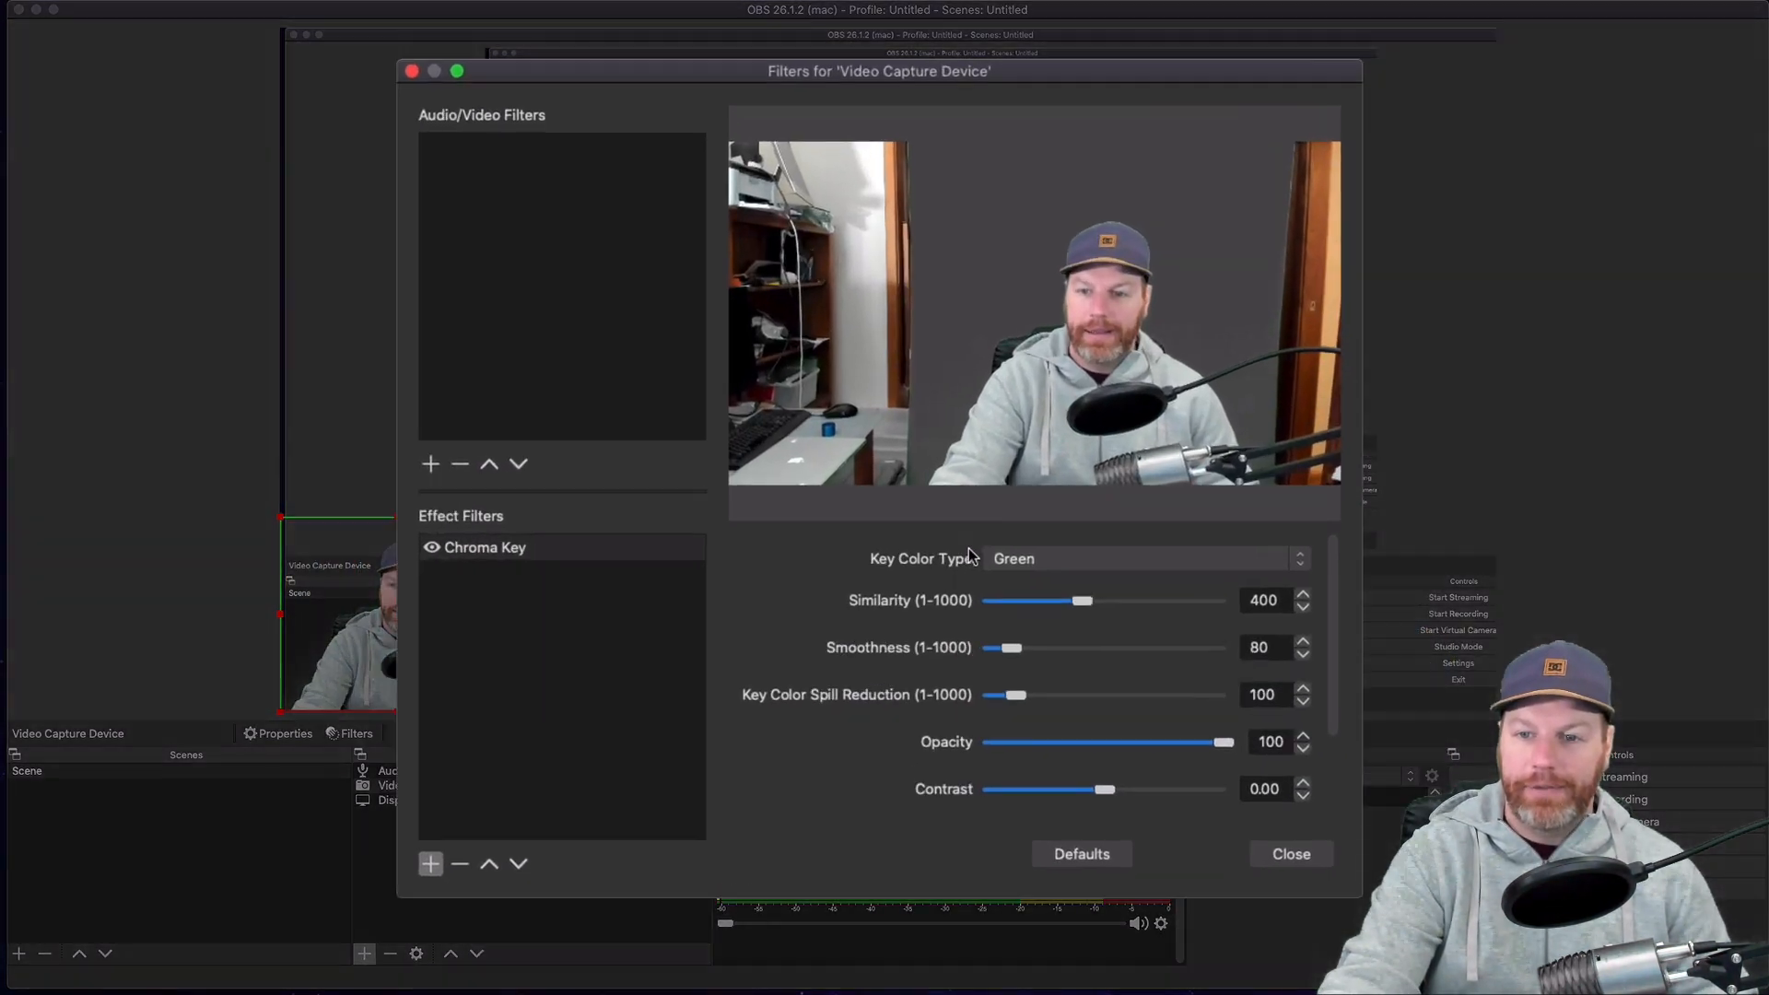
Try the Custom key color type for the Chroma Key filter, set it back to Green, and close the filter settings.
left_click(1011, 540)
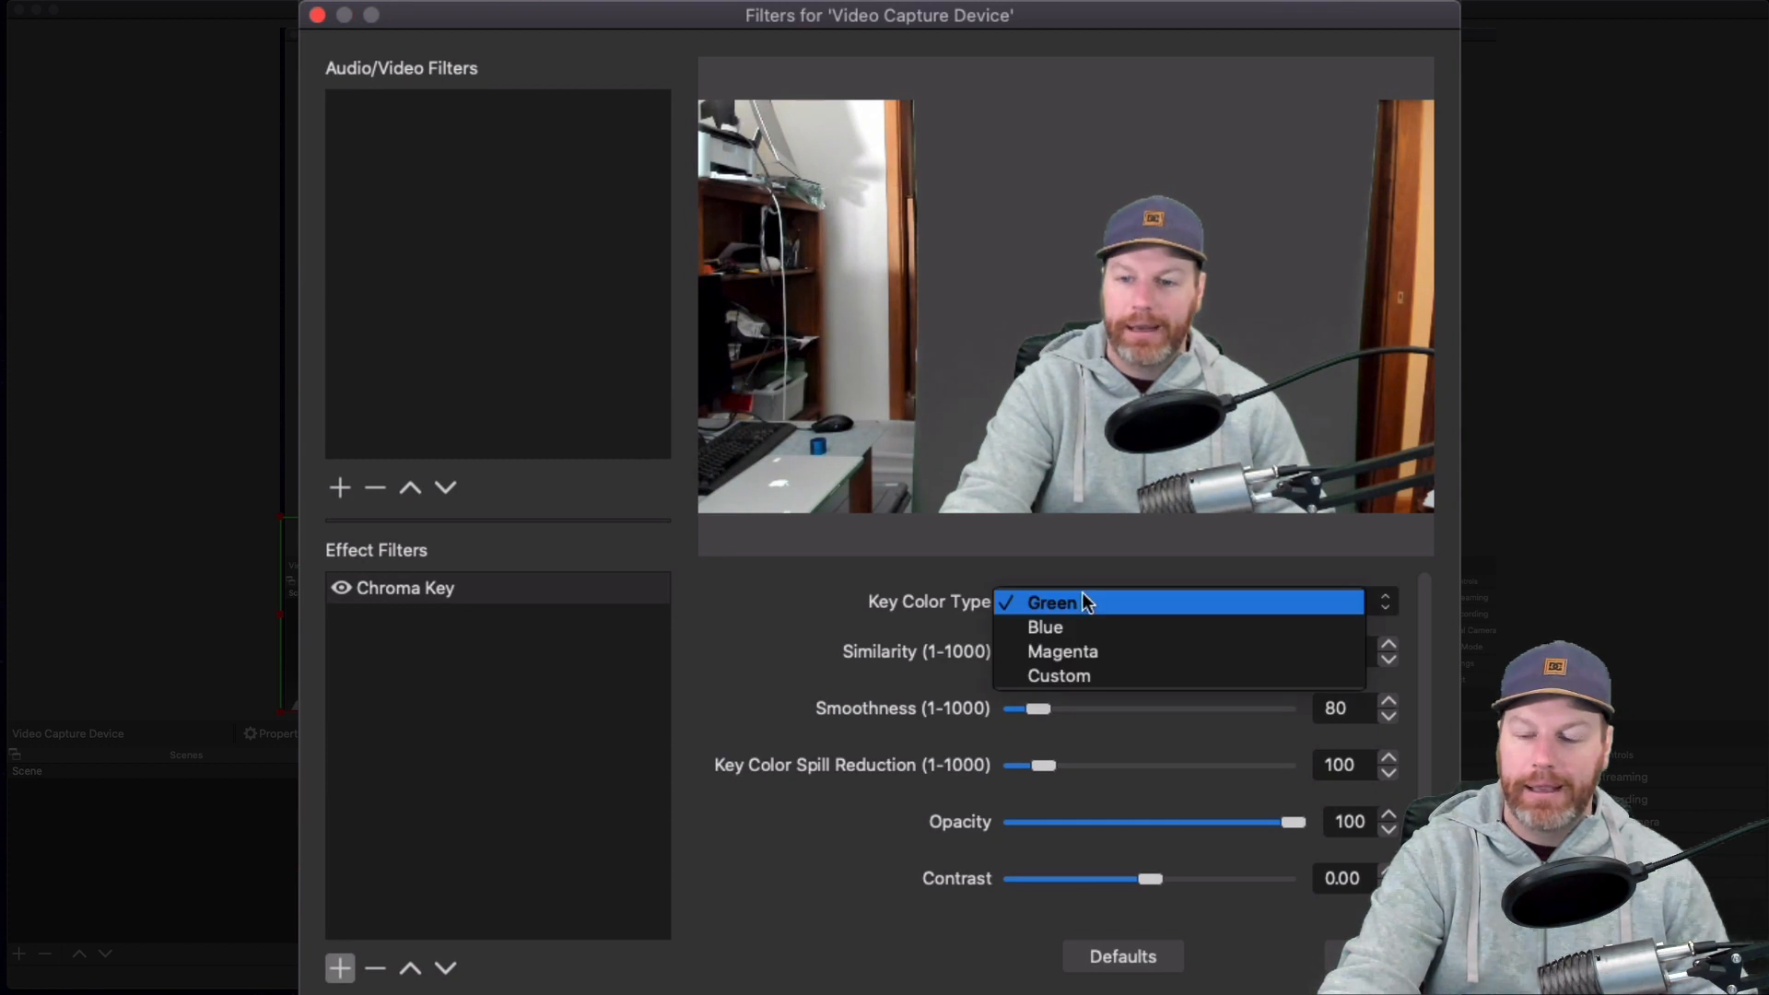
left_click(767, 610)
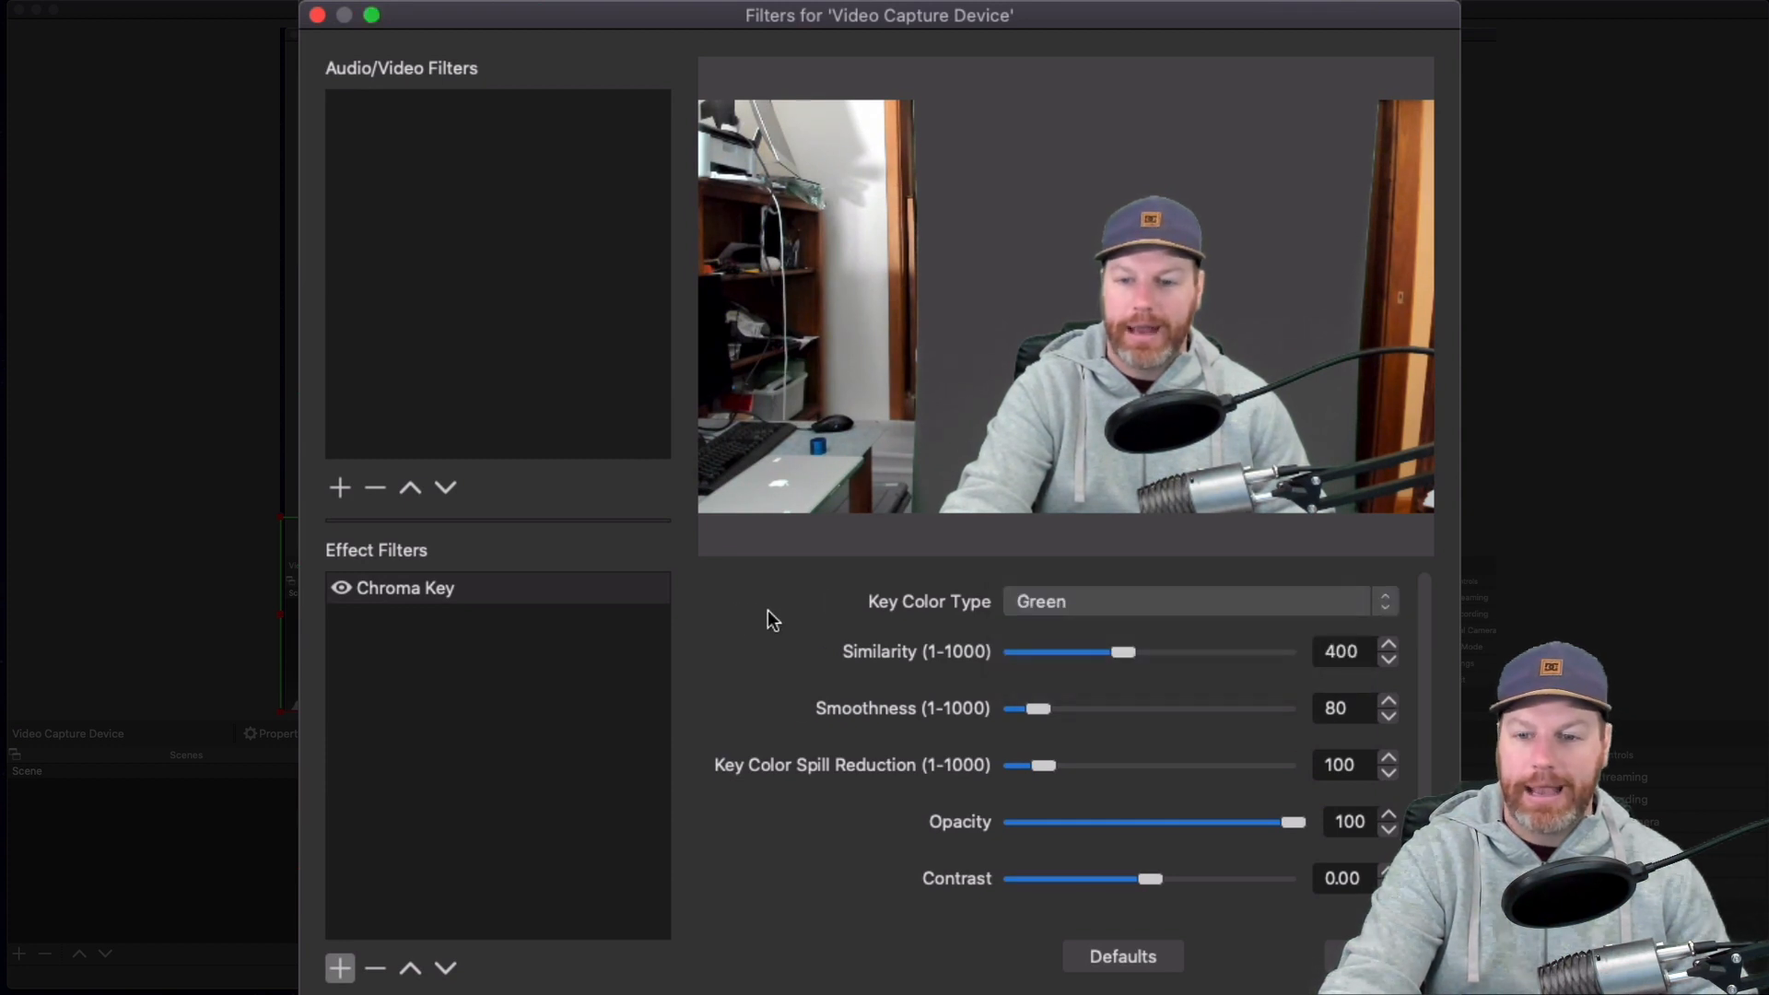
left_click(1115, 610)
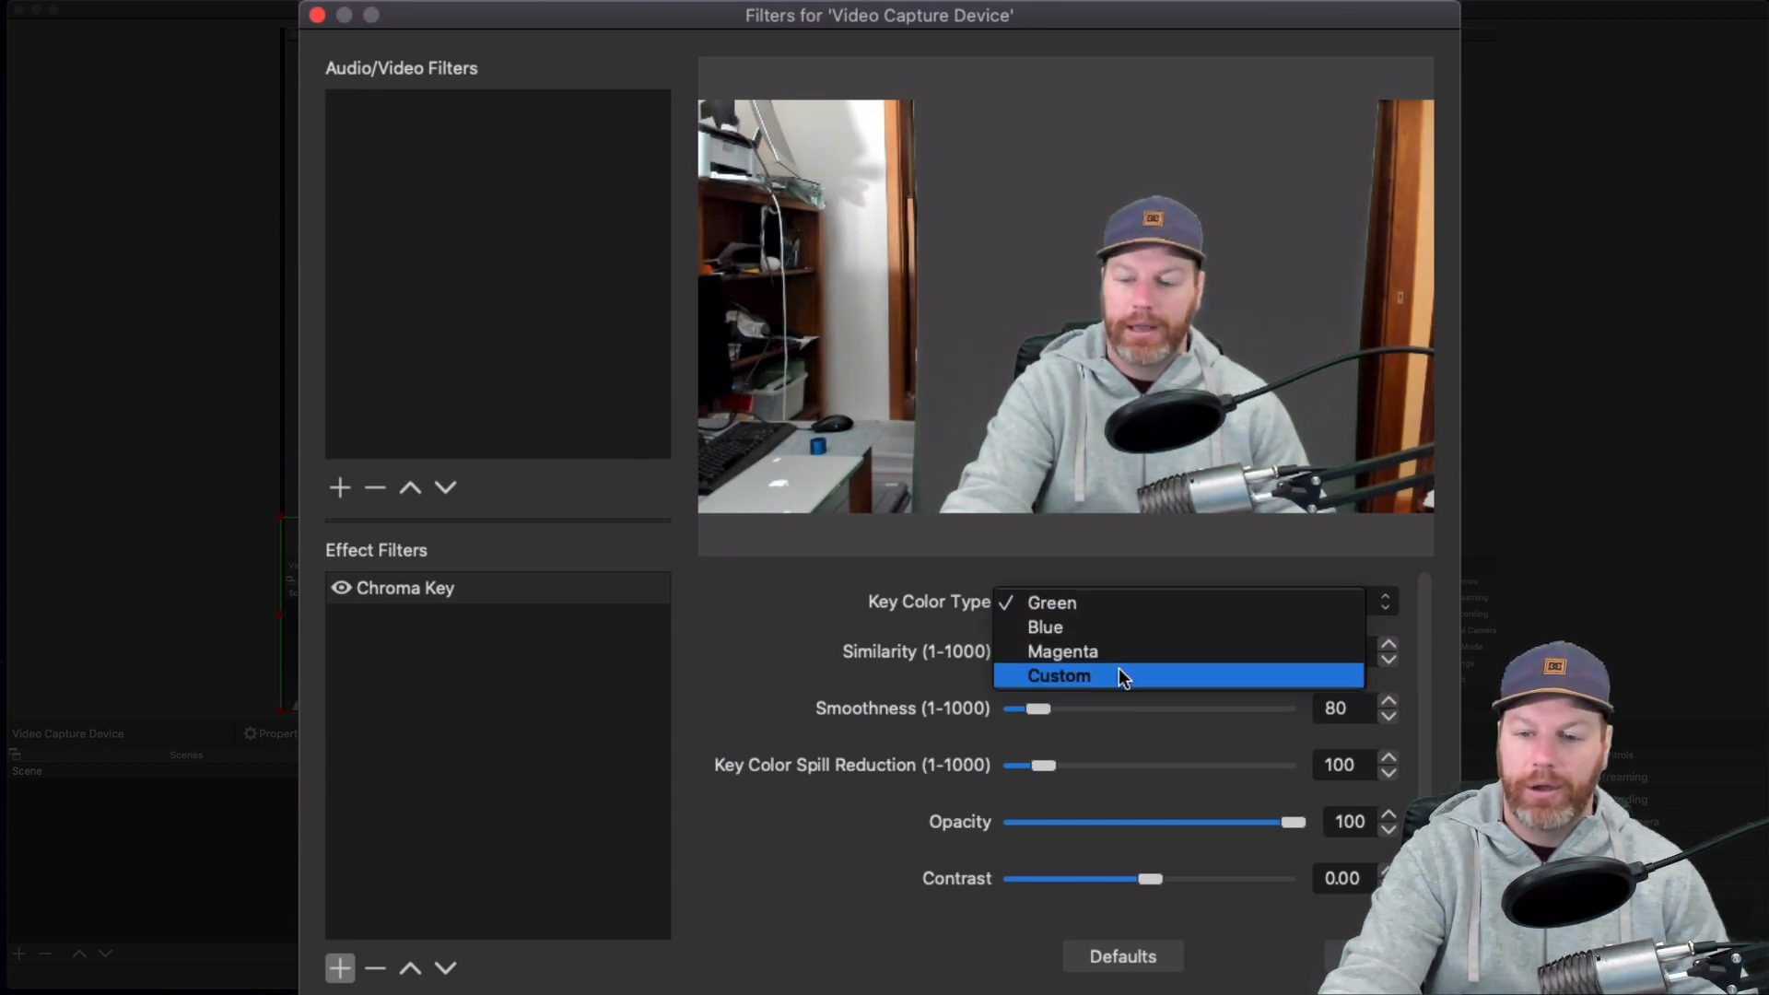
left_click(1120, 673)
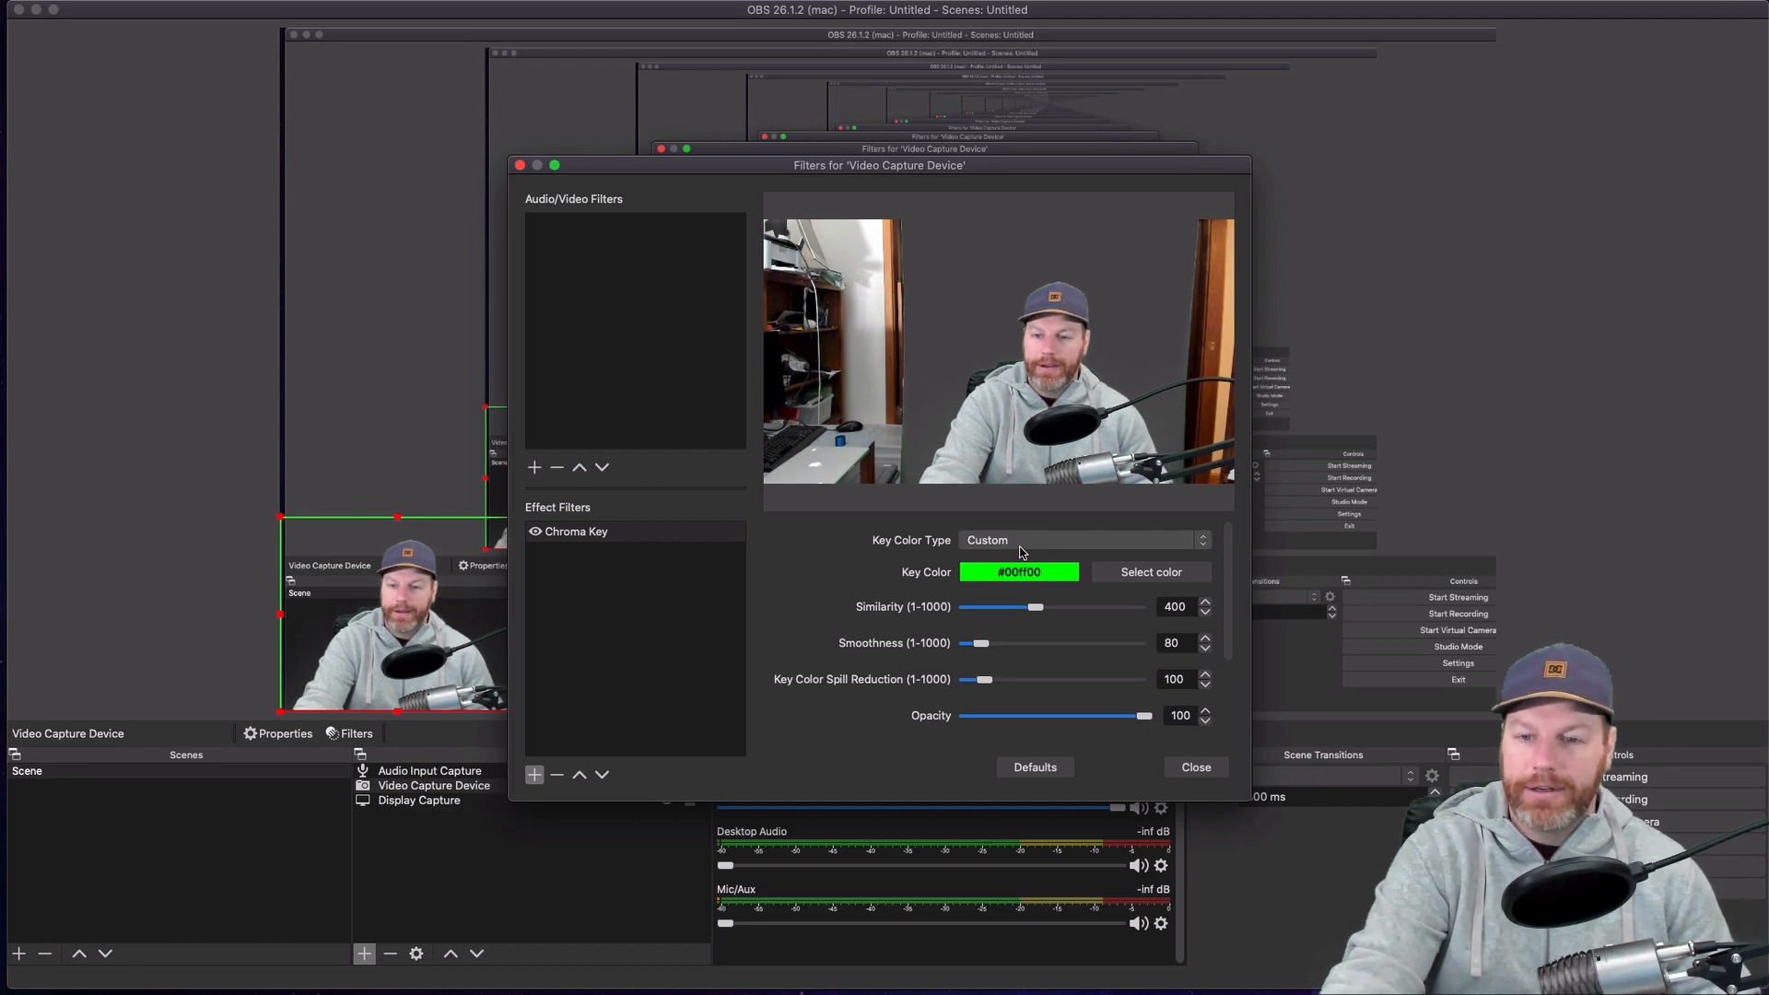
left_click(1022, 550)
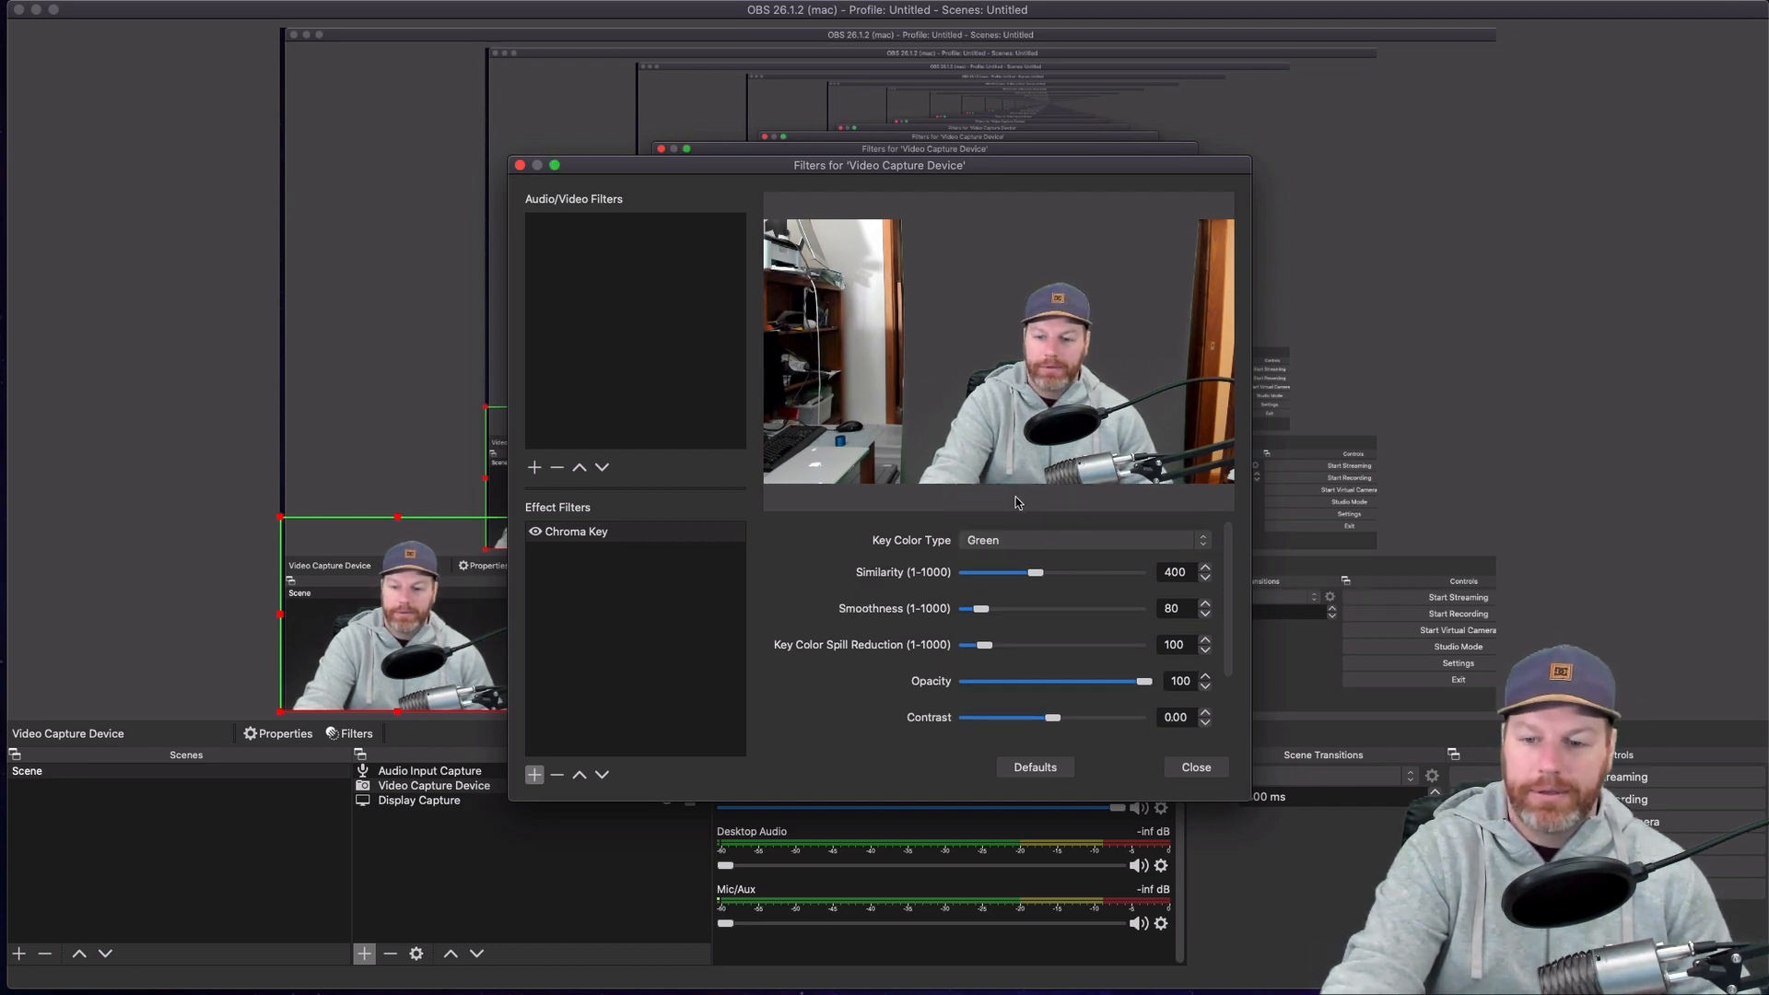
left_click(1198, 767)
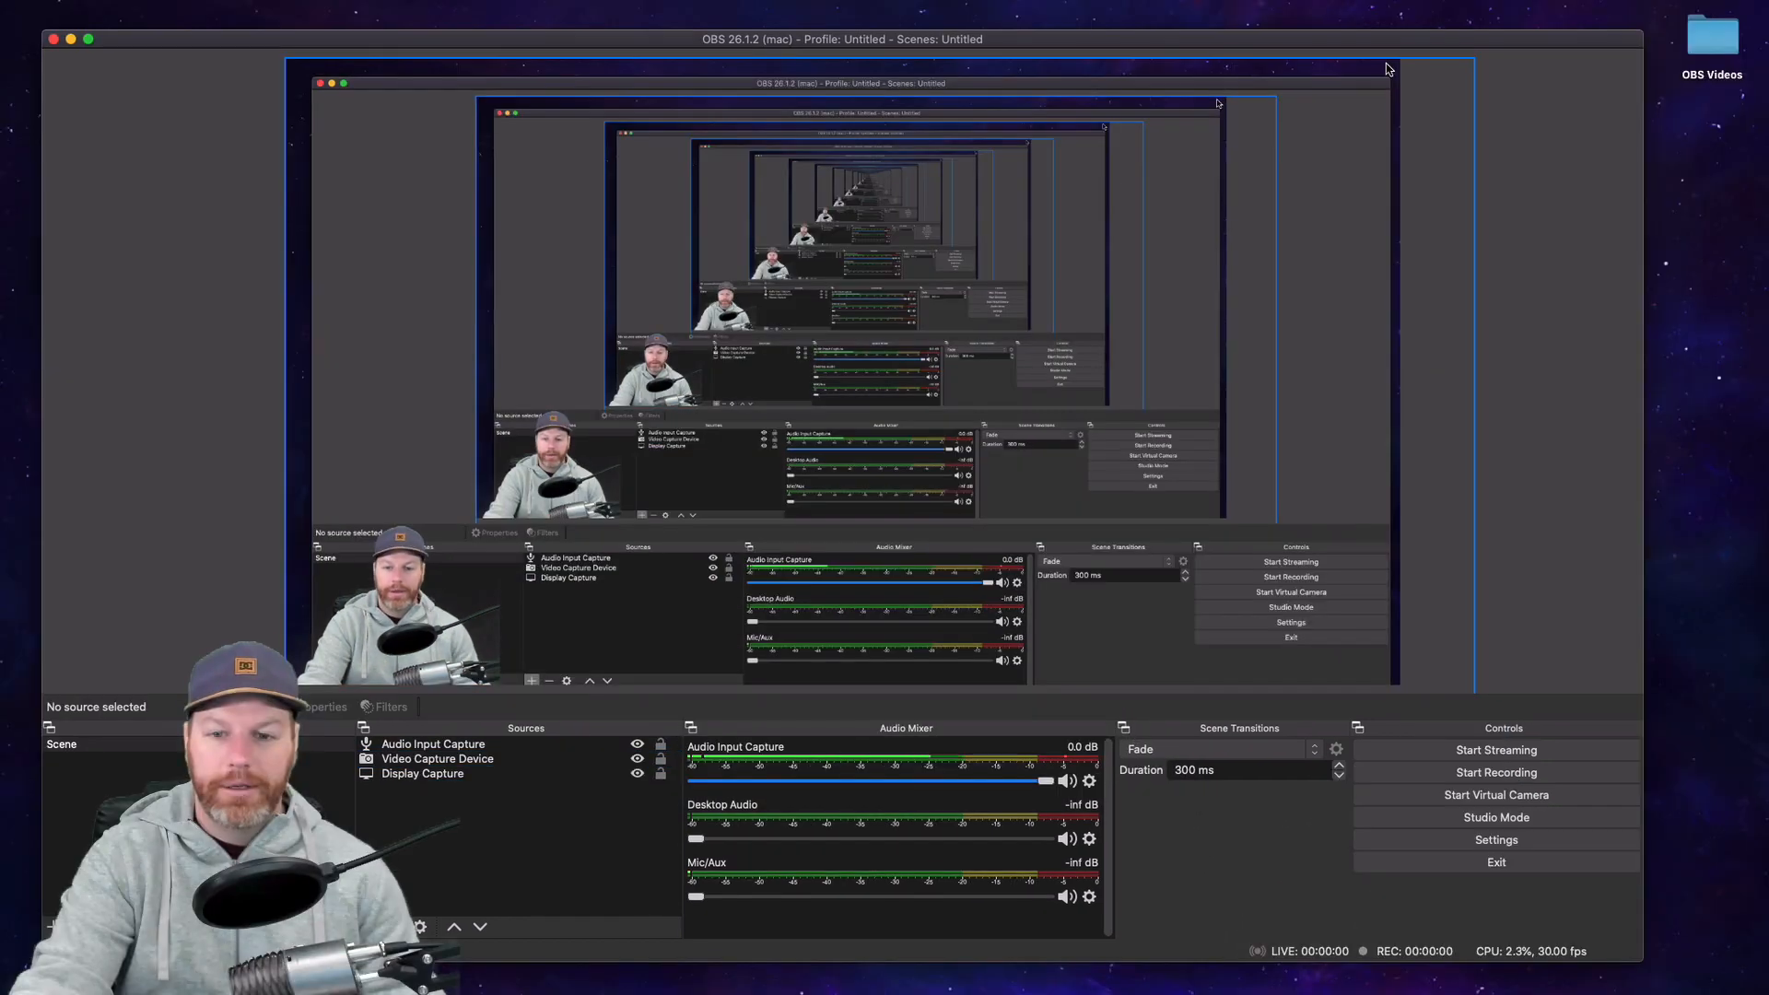
Examine the recording path and recording format in the Output settings, and leave the settings without saving changes.
left_click_drag(1104, 42, 1104, 23)
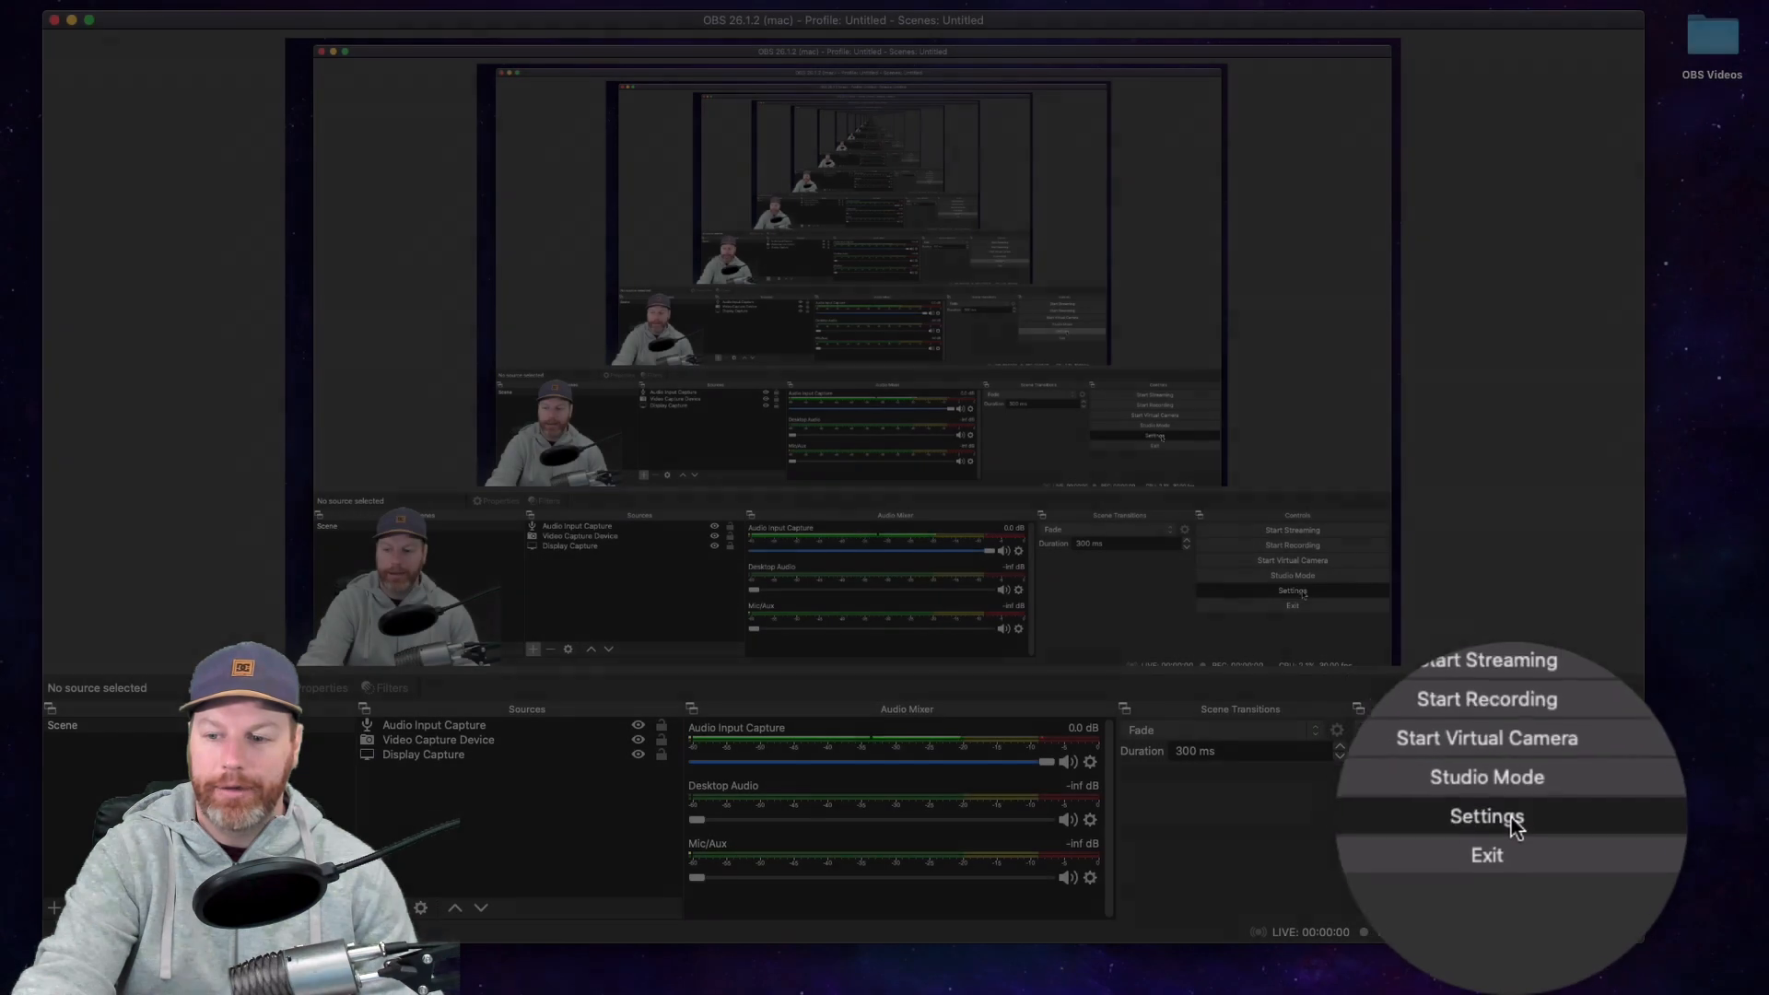
left_click(1512, 825)
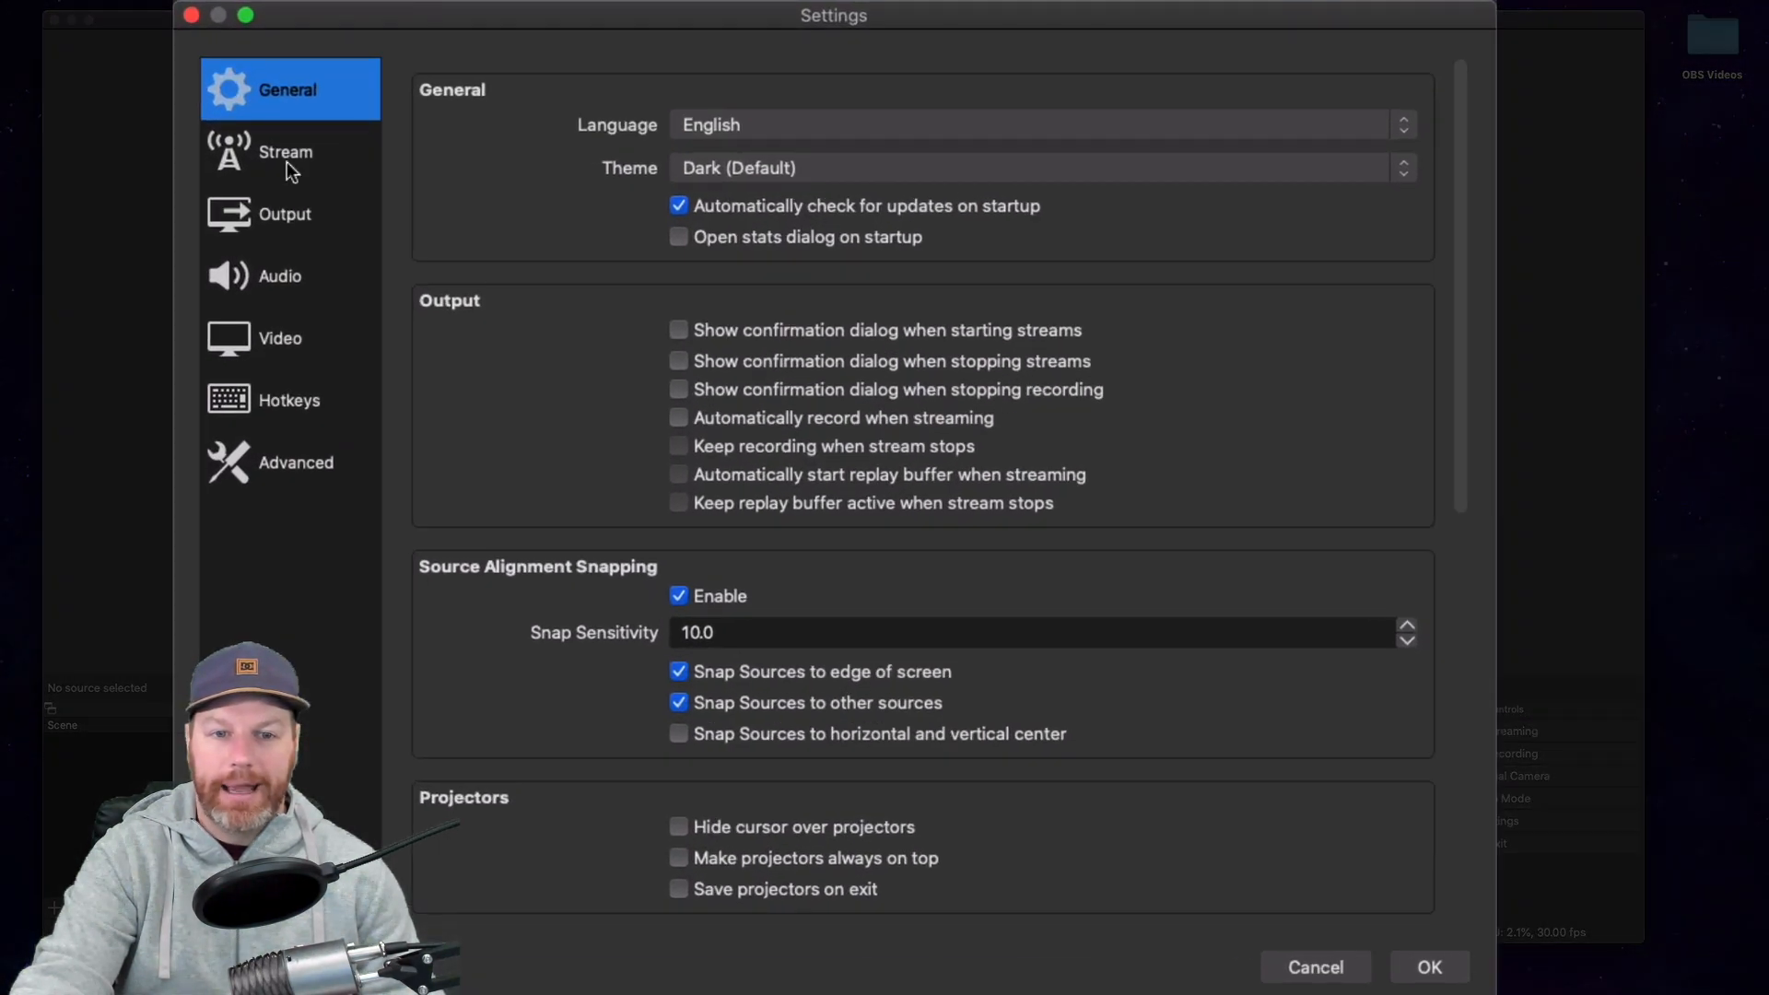
left_click(280, 229)
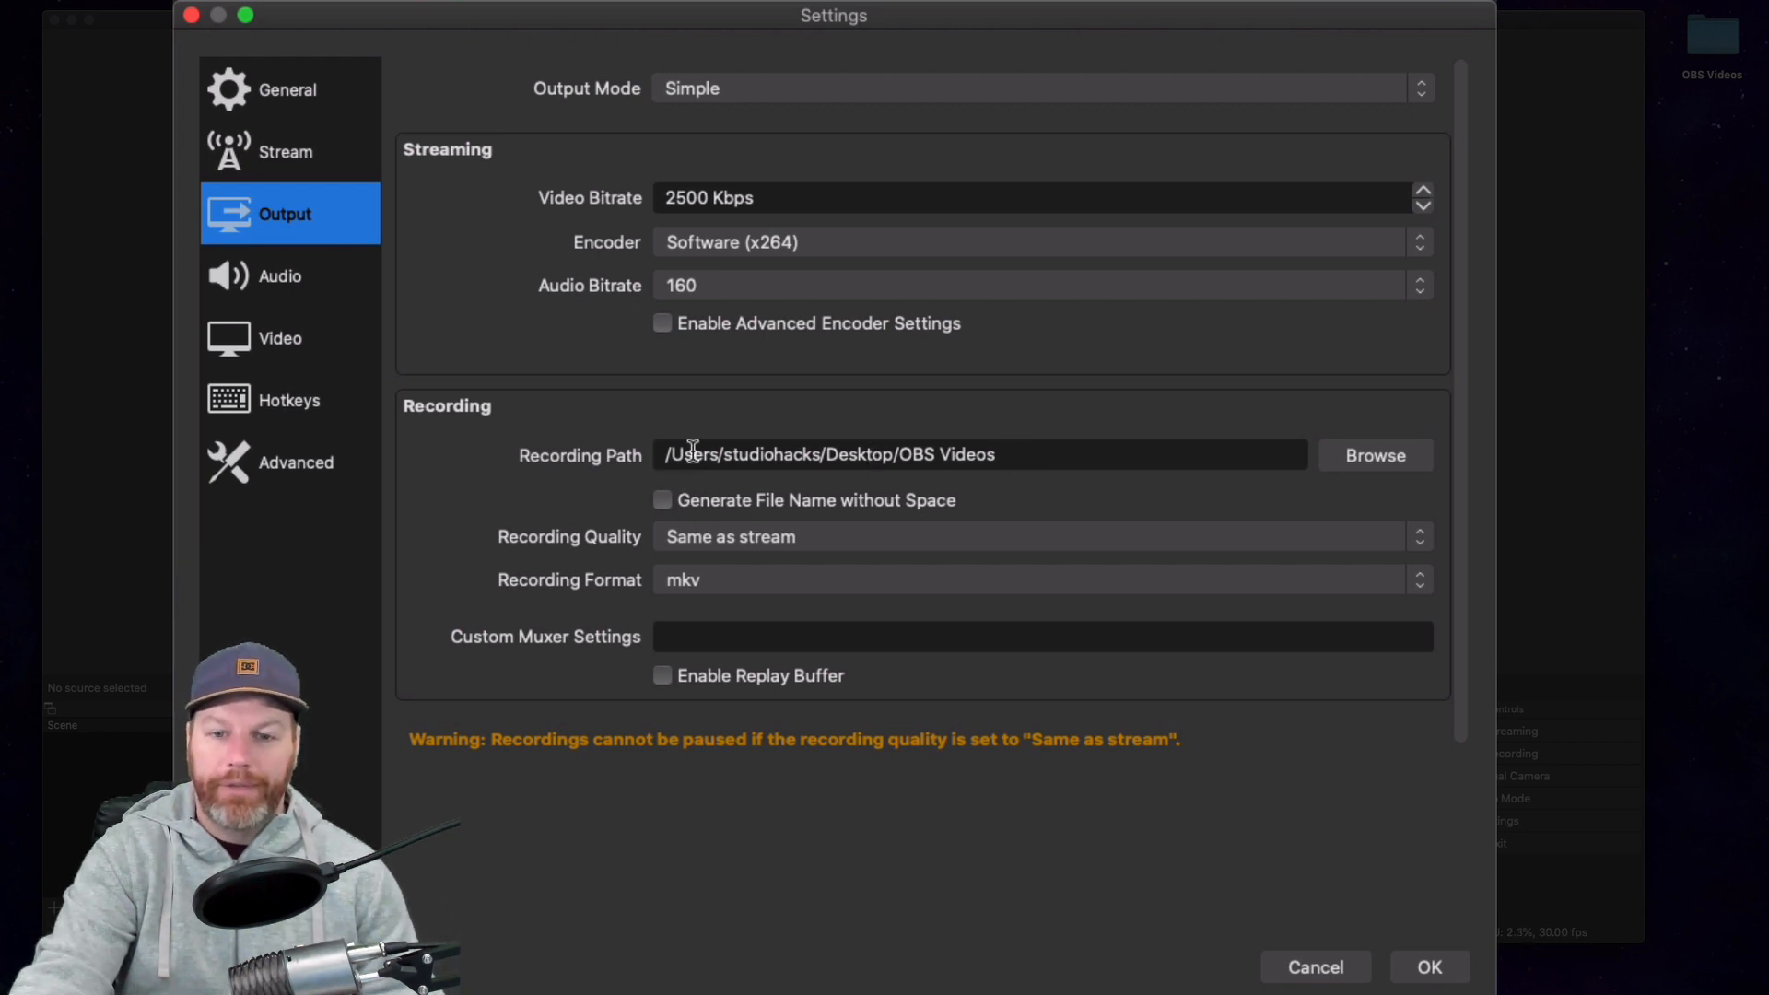
left_click(1314, 965)
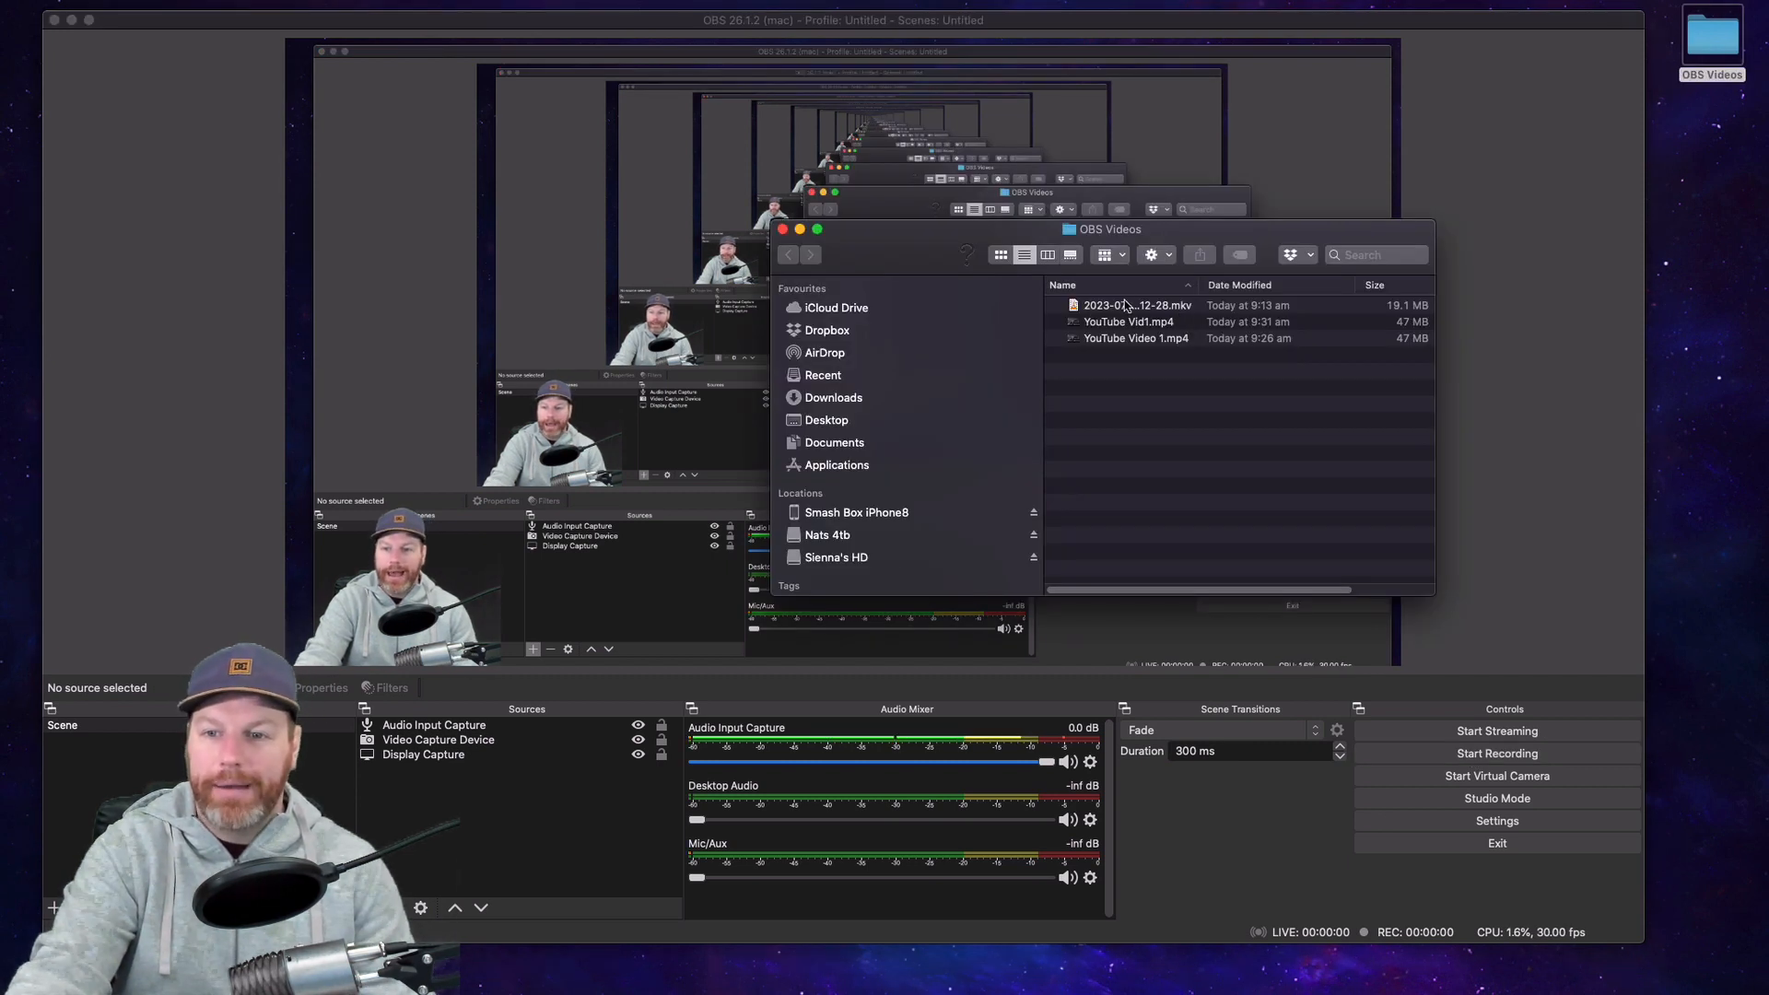
Widen the Name column in the OBS Videos folder to read the full recording file names, and return to OBS.
double_click(1199, 283)
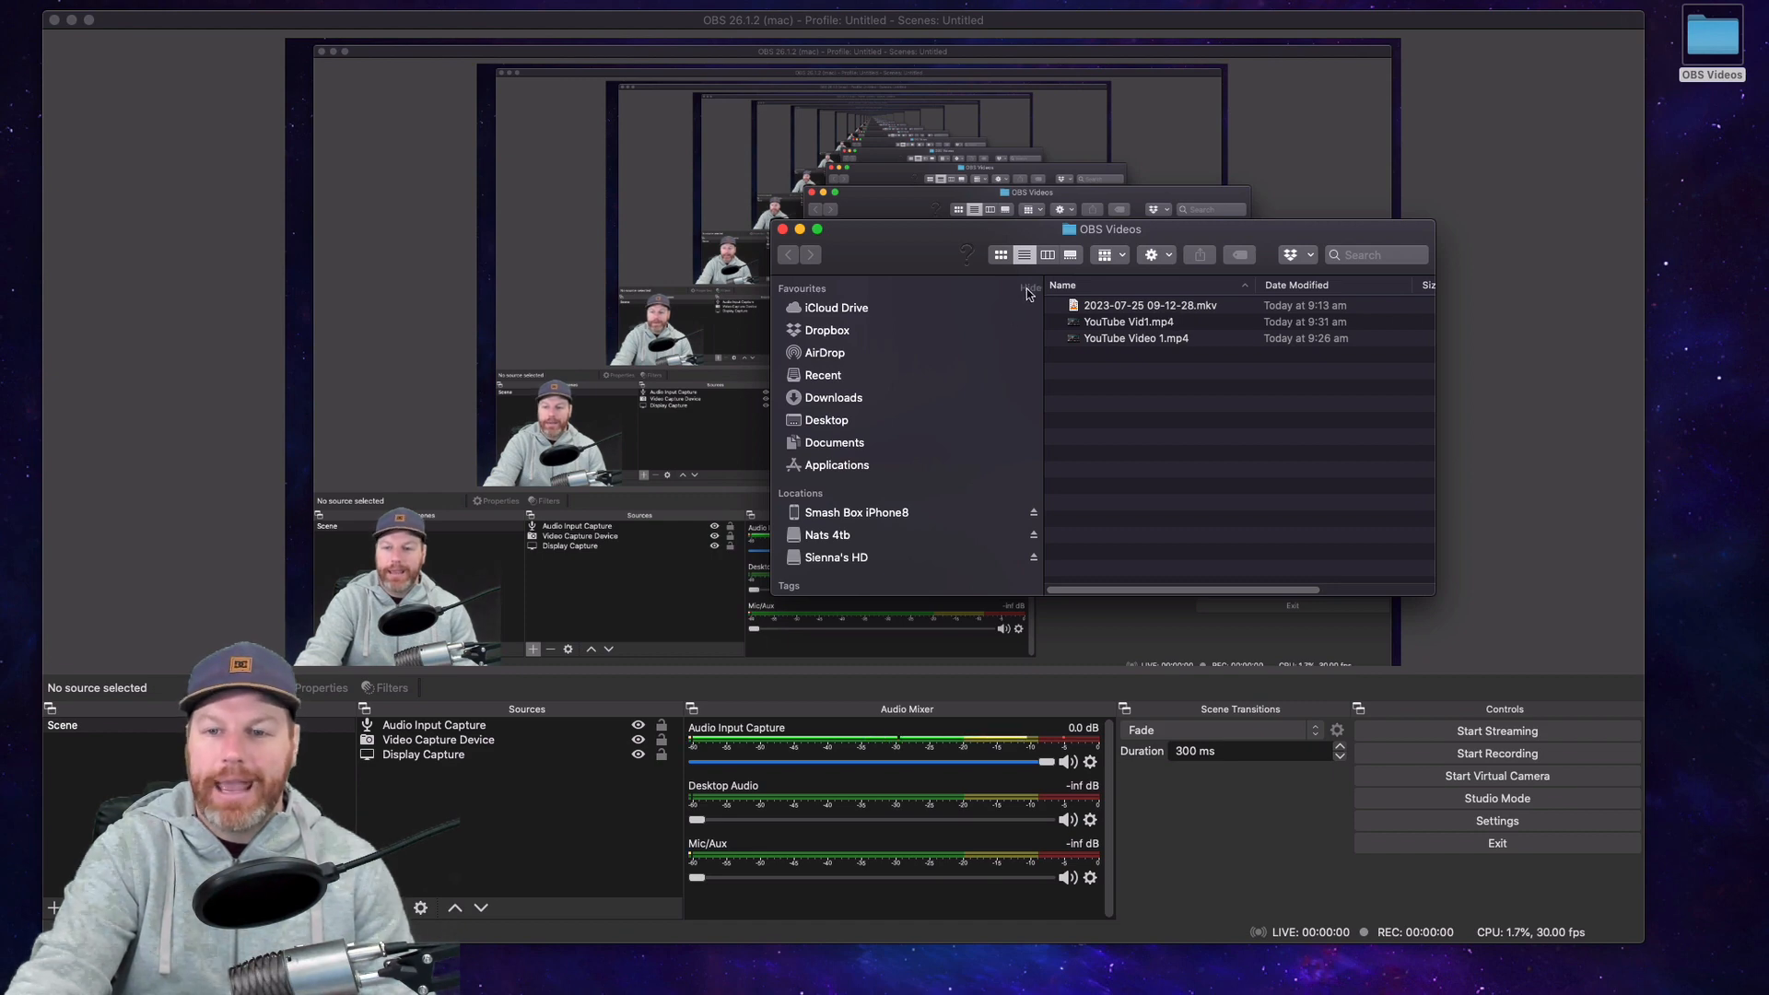
left_click(1258, 857)
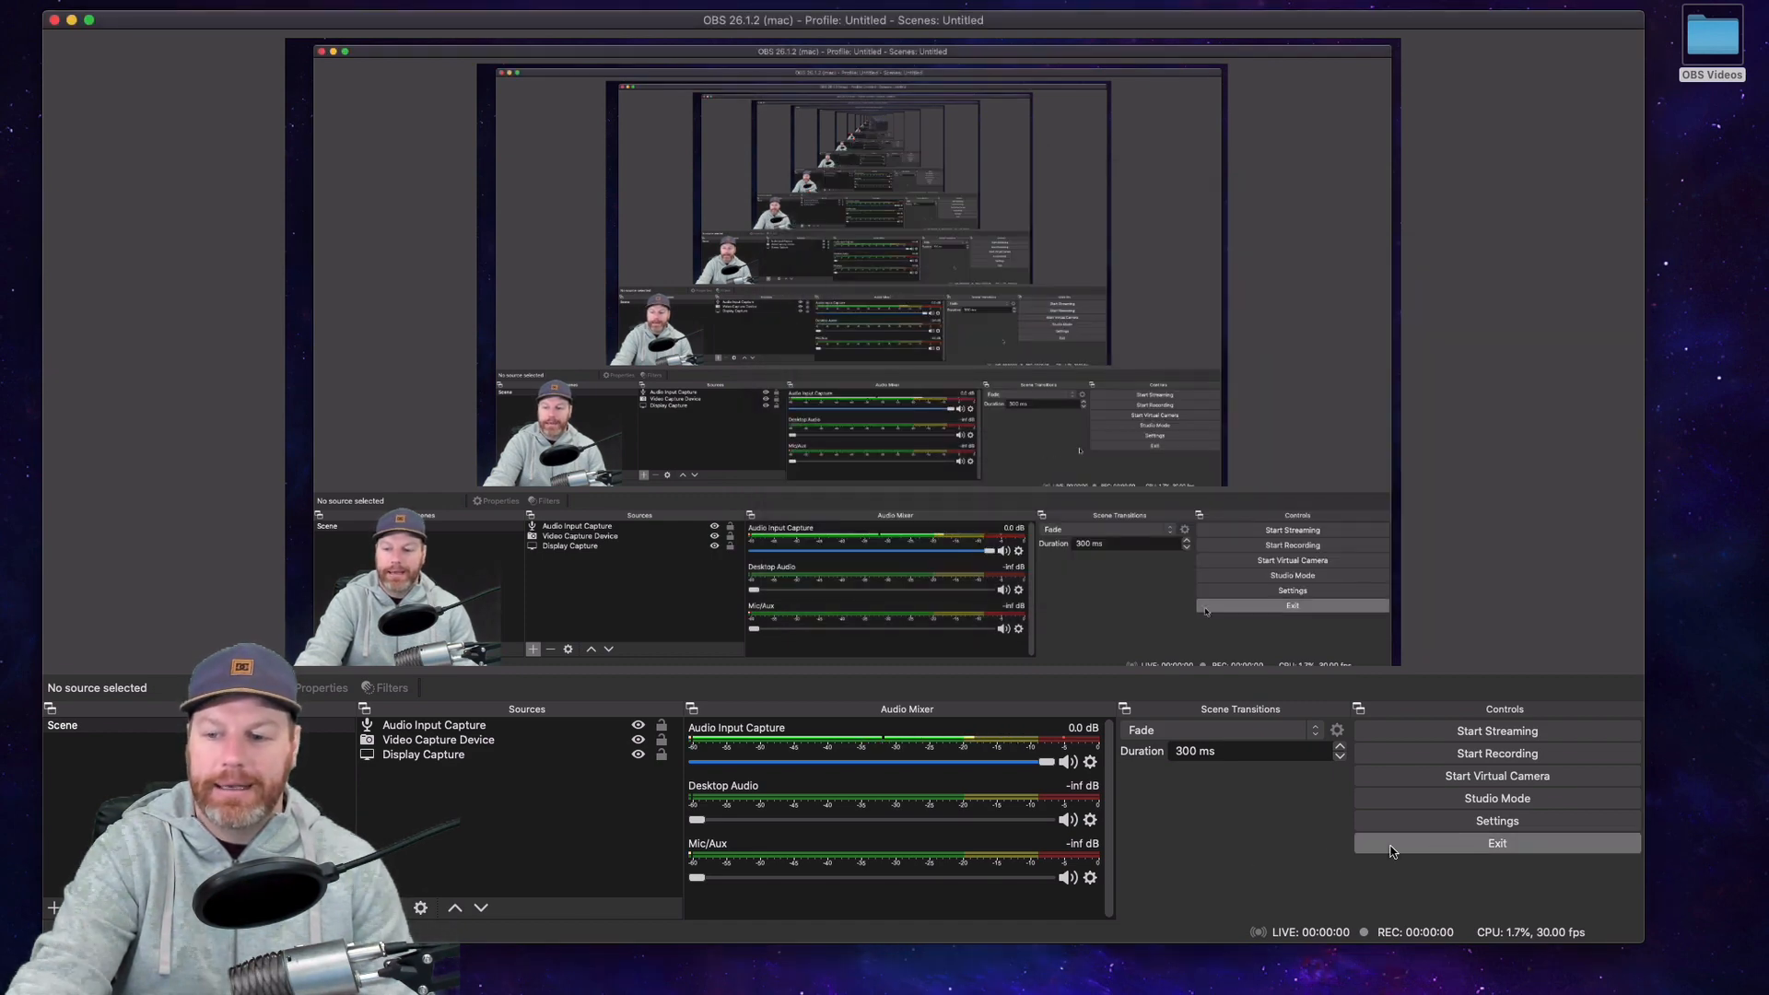
Examine the available recording formats and audio bitrates in the Output settings, keeping mkv and 160, and cancel the settings.
left_click(1465, 820)
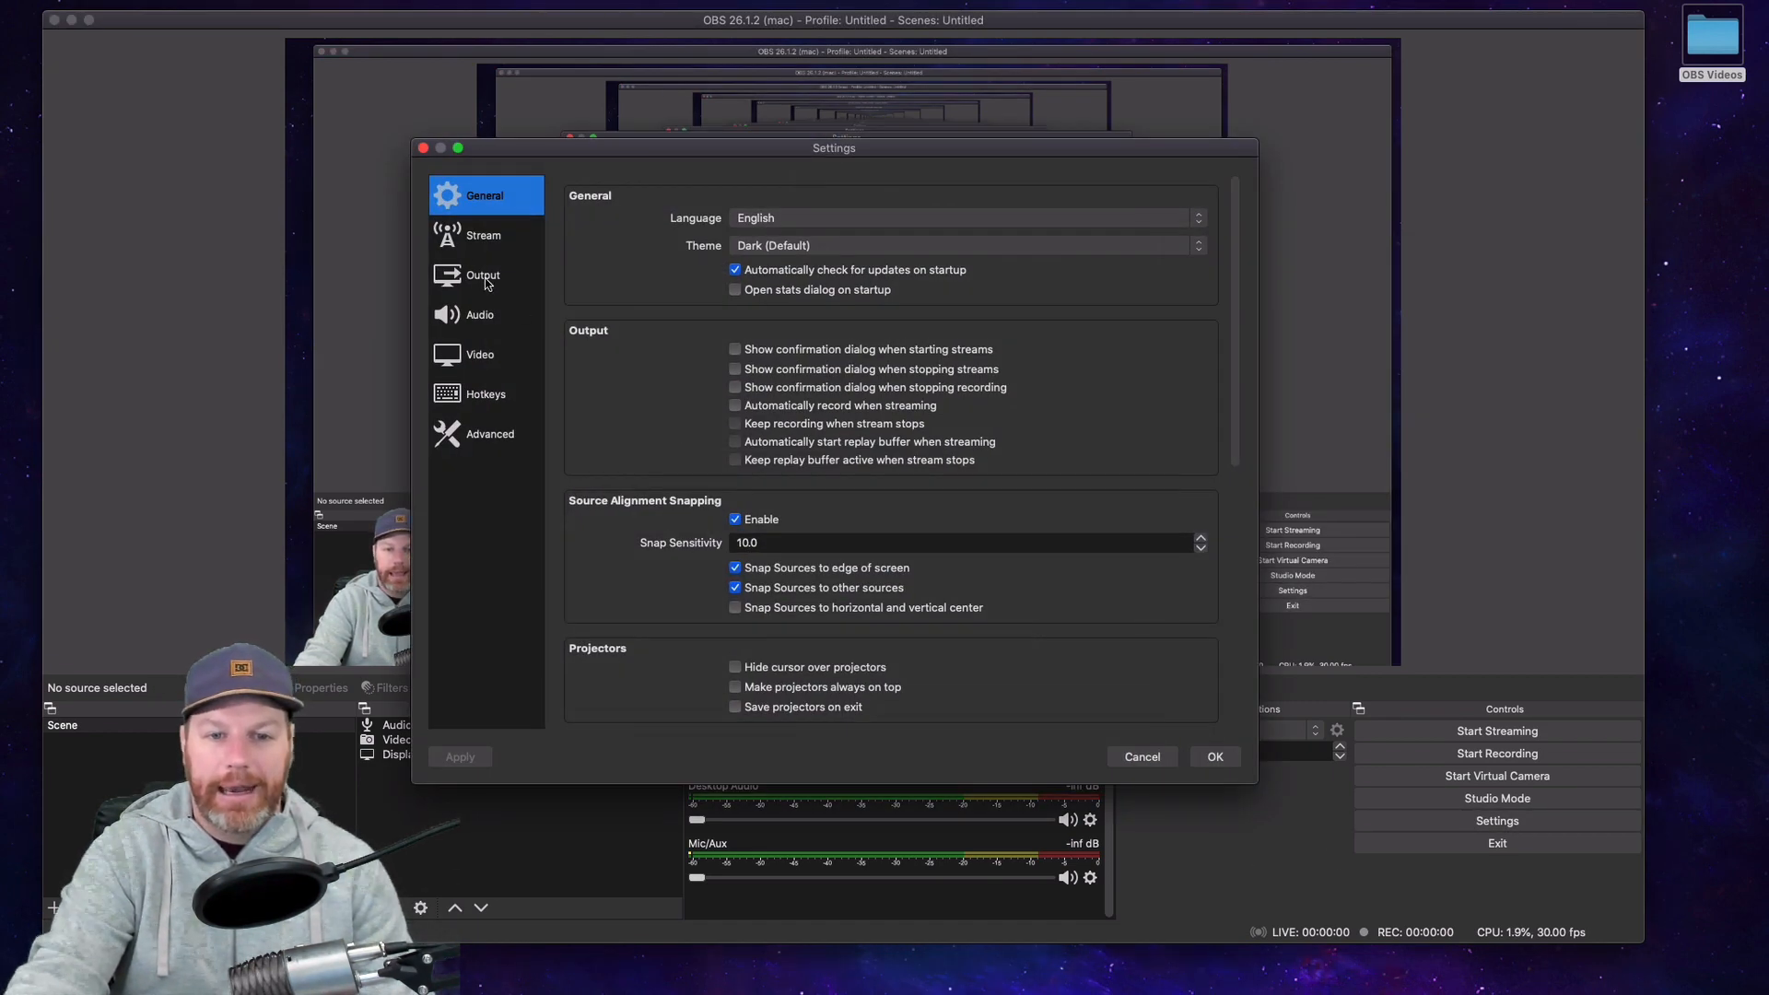
left_click(489, 276)
left_click(783, 510)
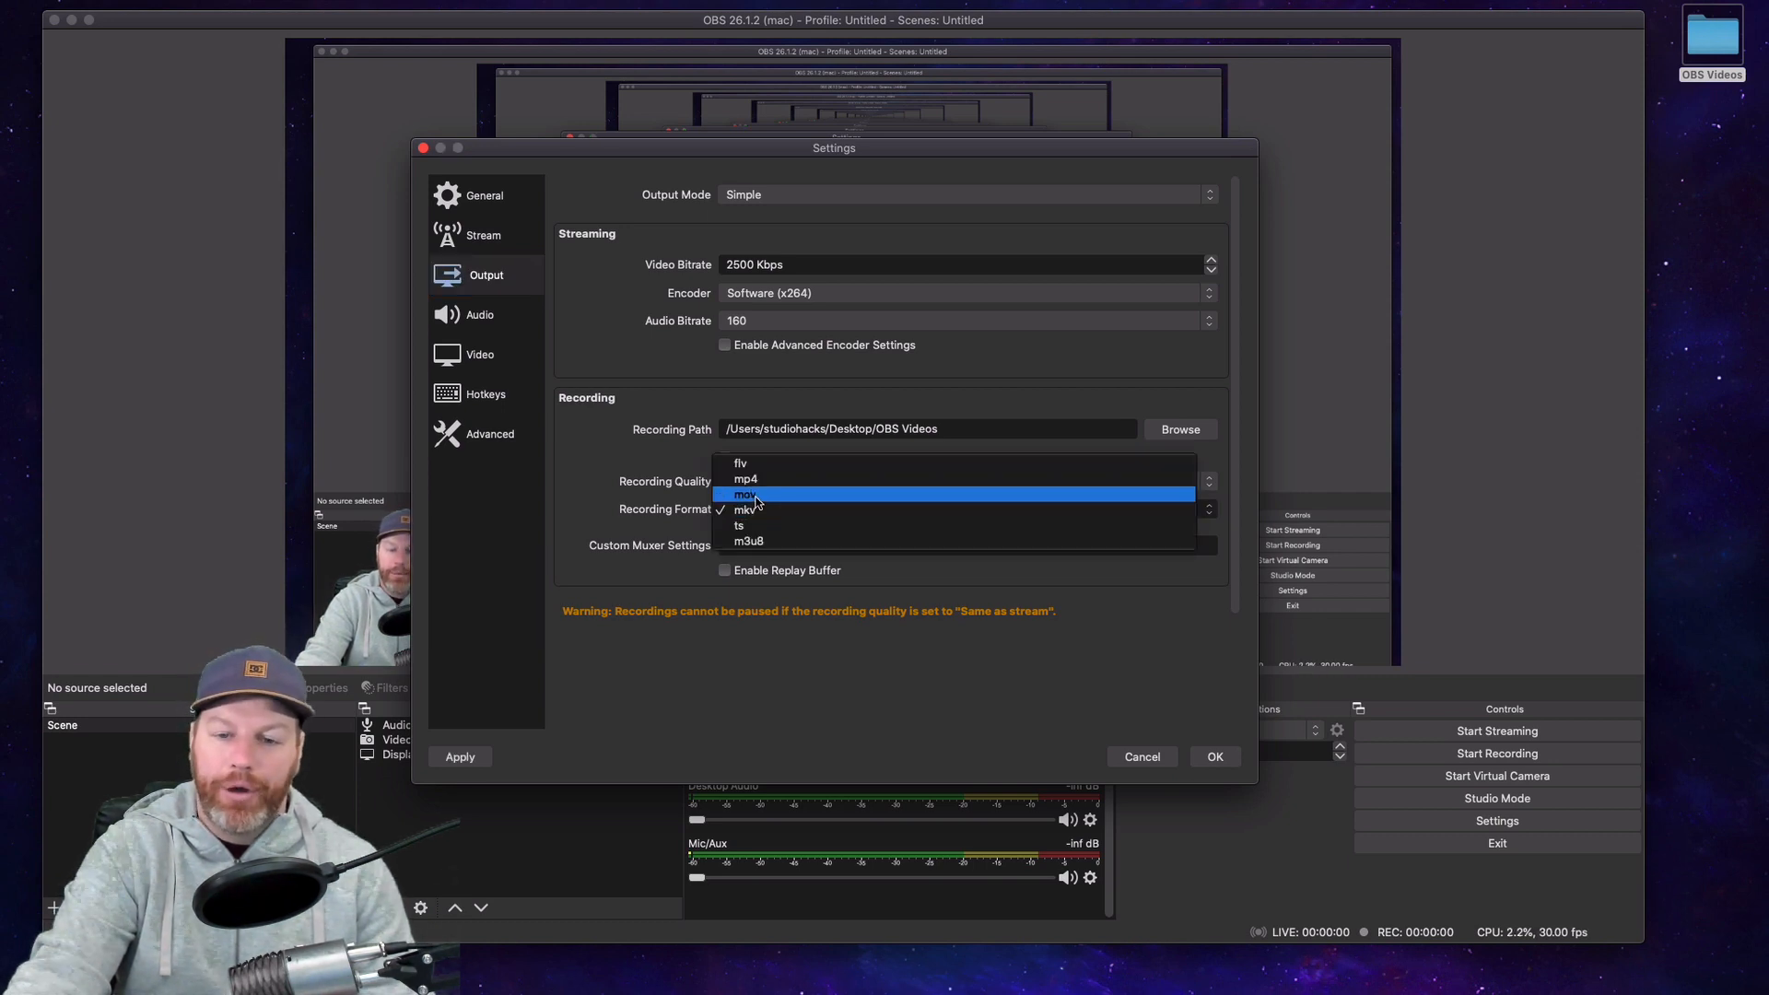
left_click(622, 462)
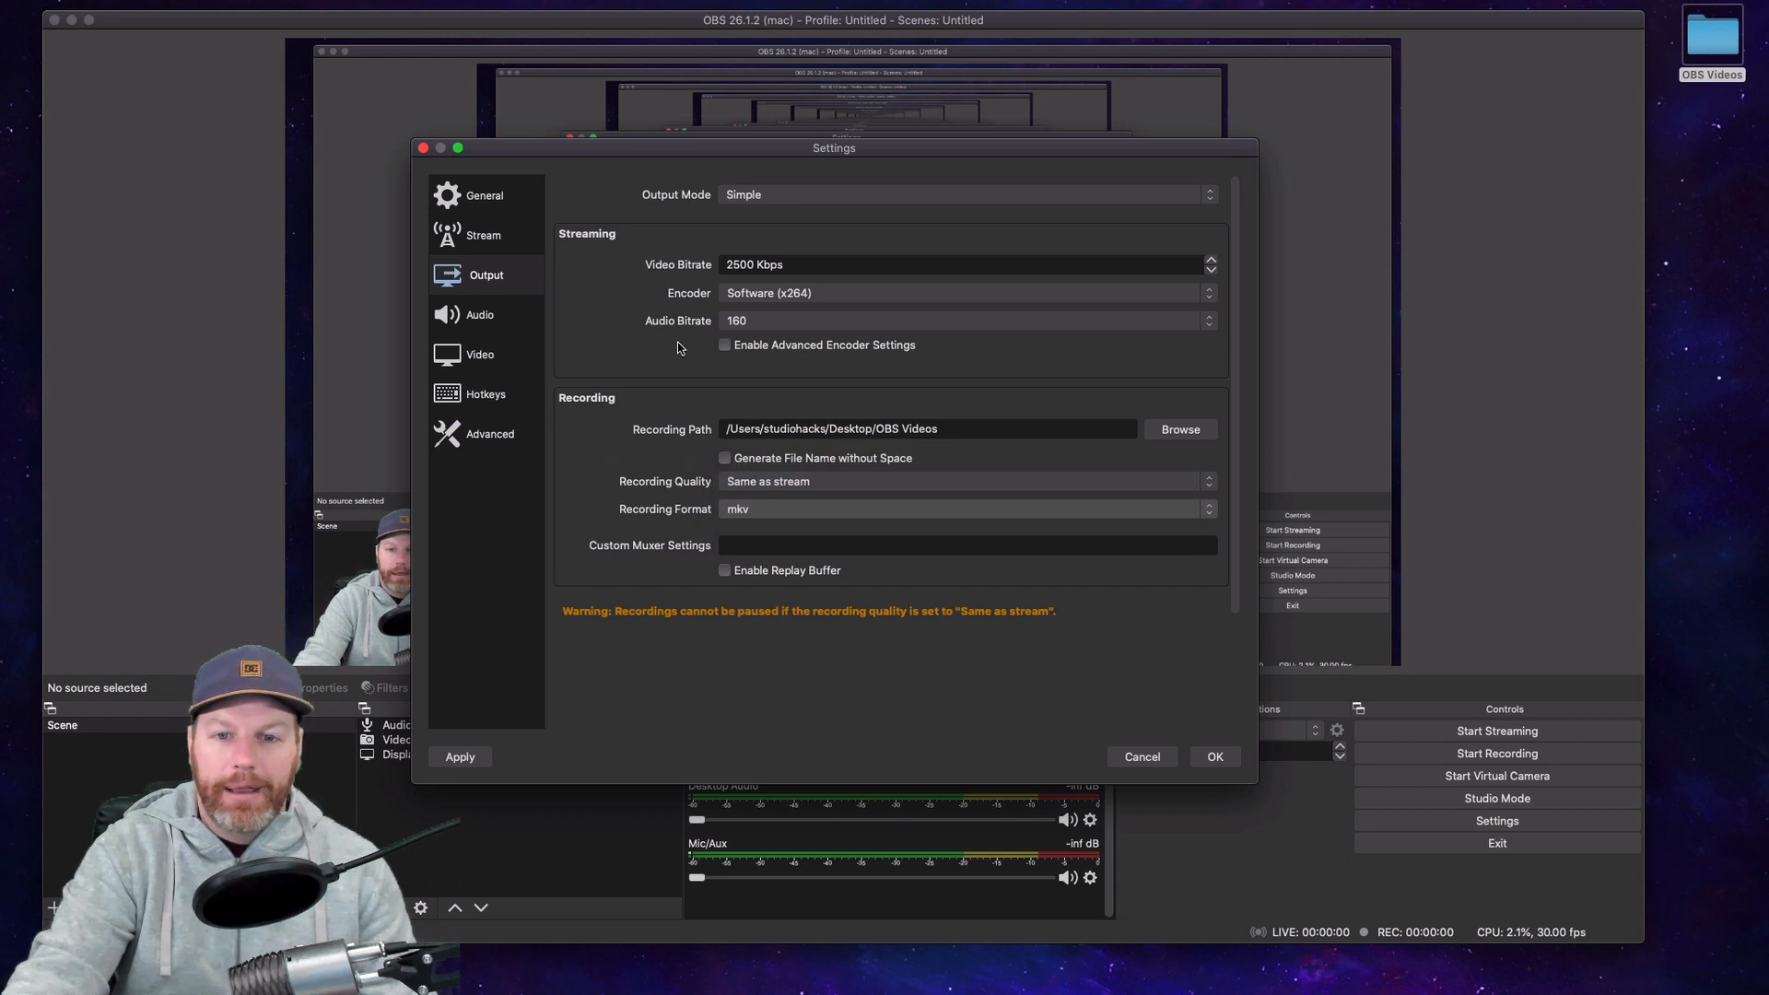
left_click(767, 324)
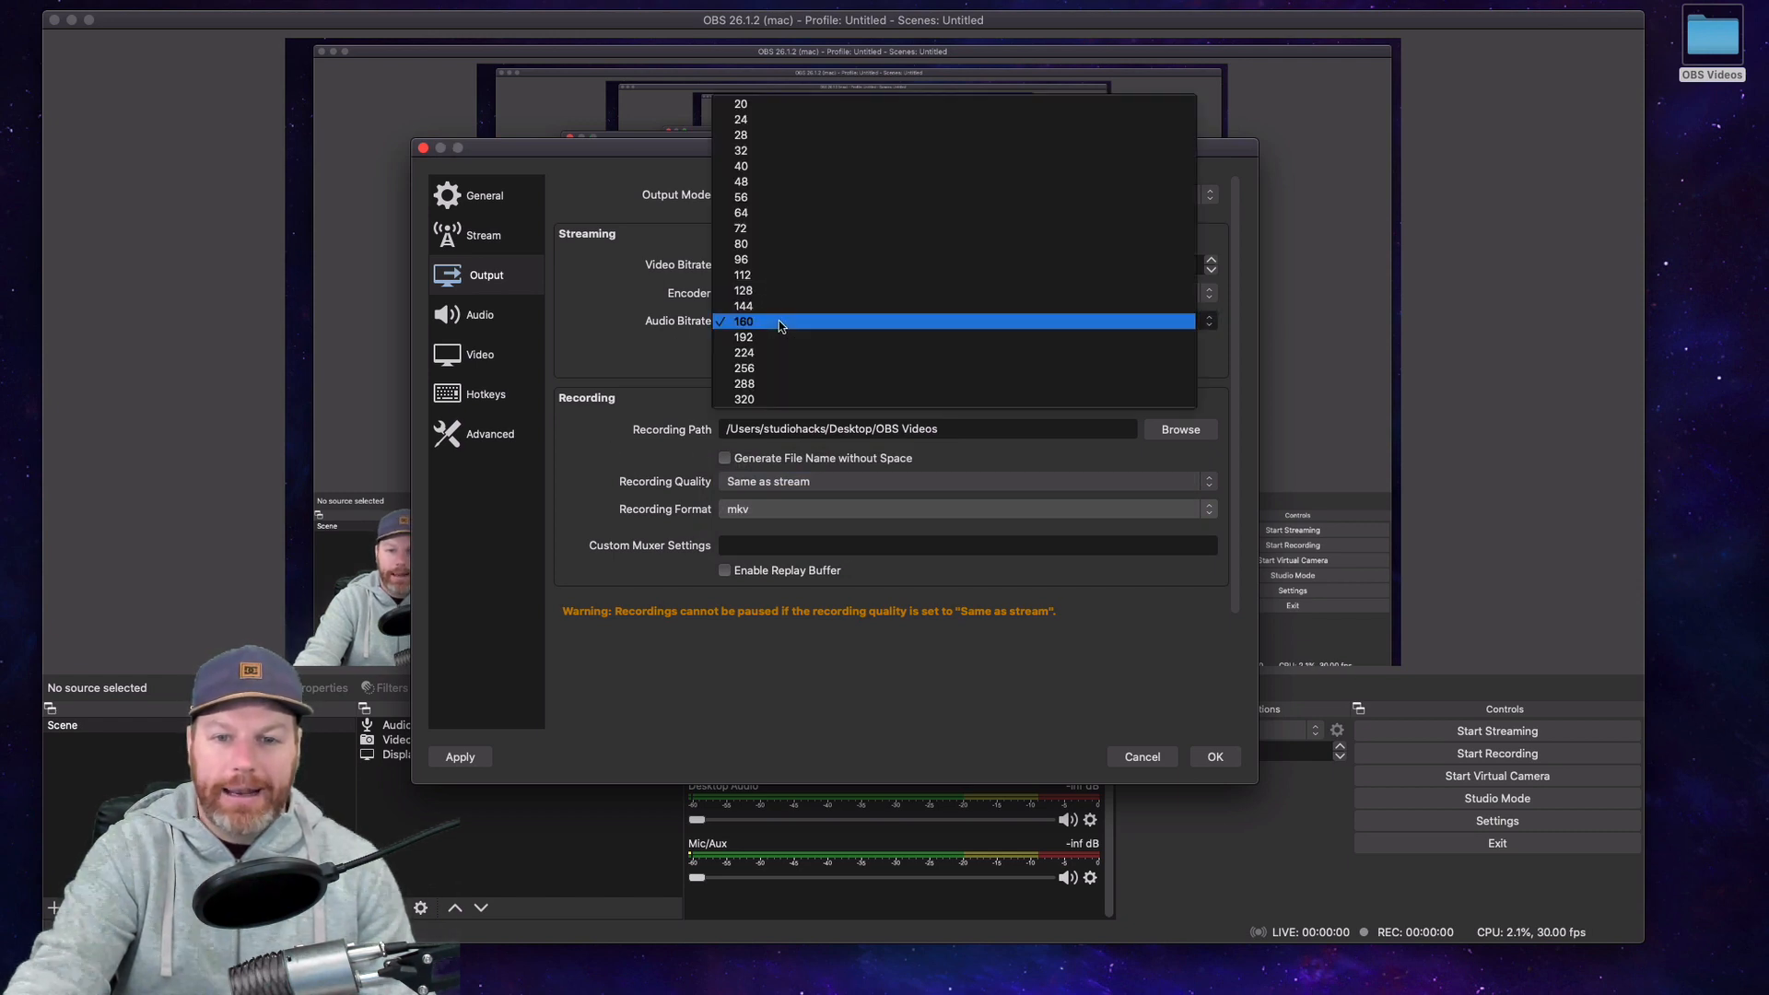
left_click(782, 325)
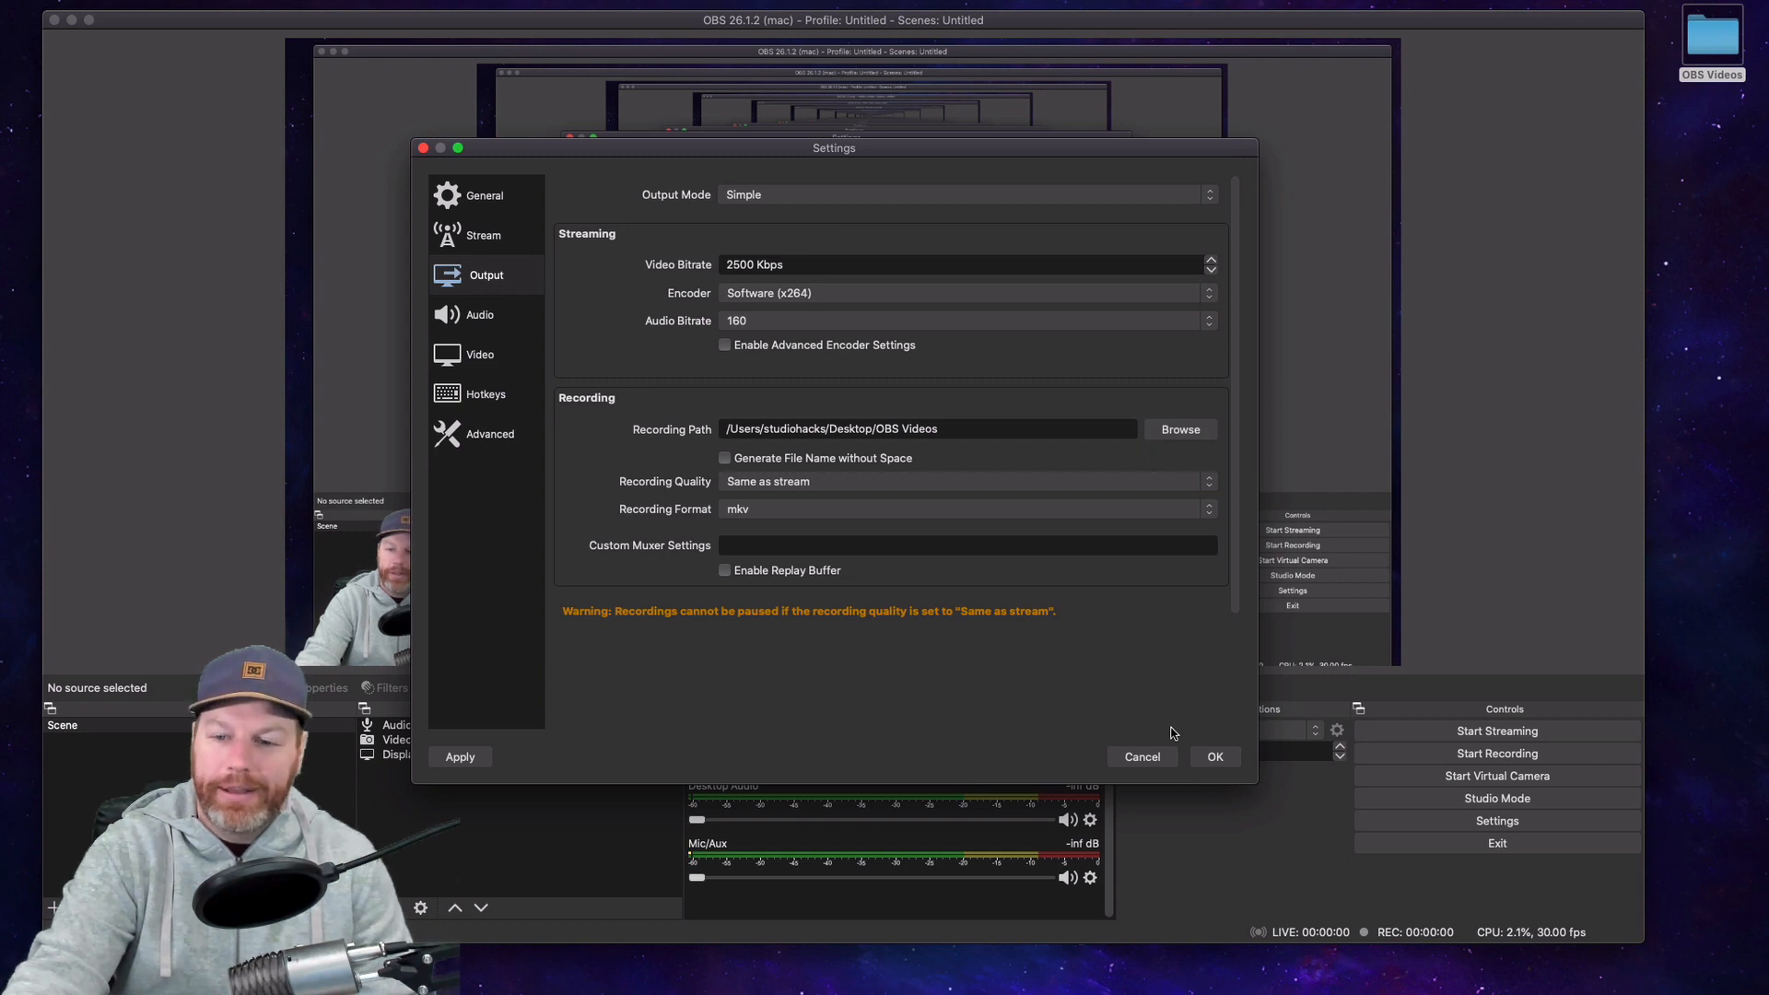
left_click(1129, 767)
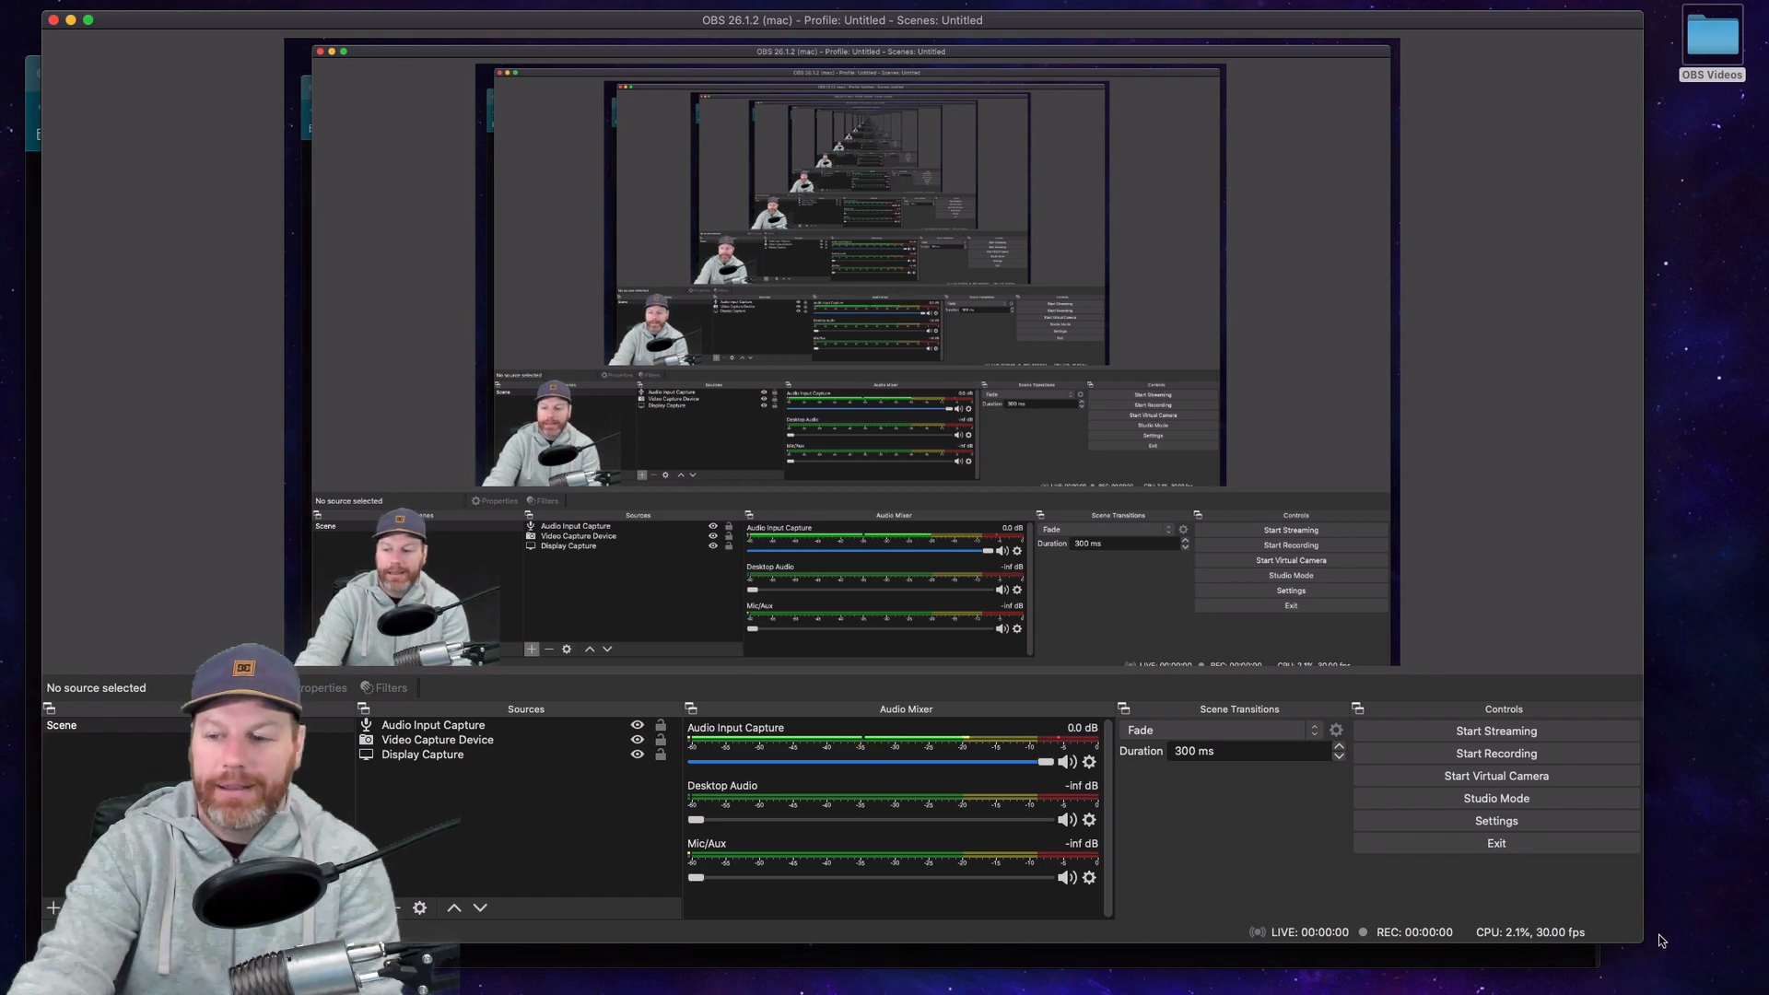
Widen the OBS window, shift it slightly sideways, and switch to the browser showing the CapCut website.
left_click_drag(1645, 938, 1726, 942)
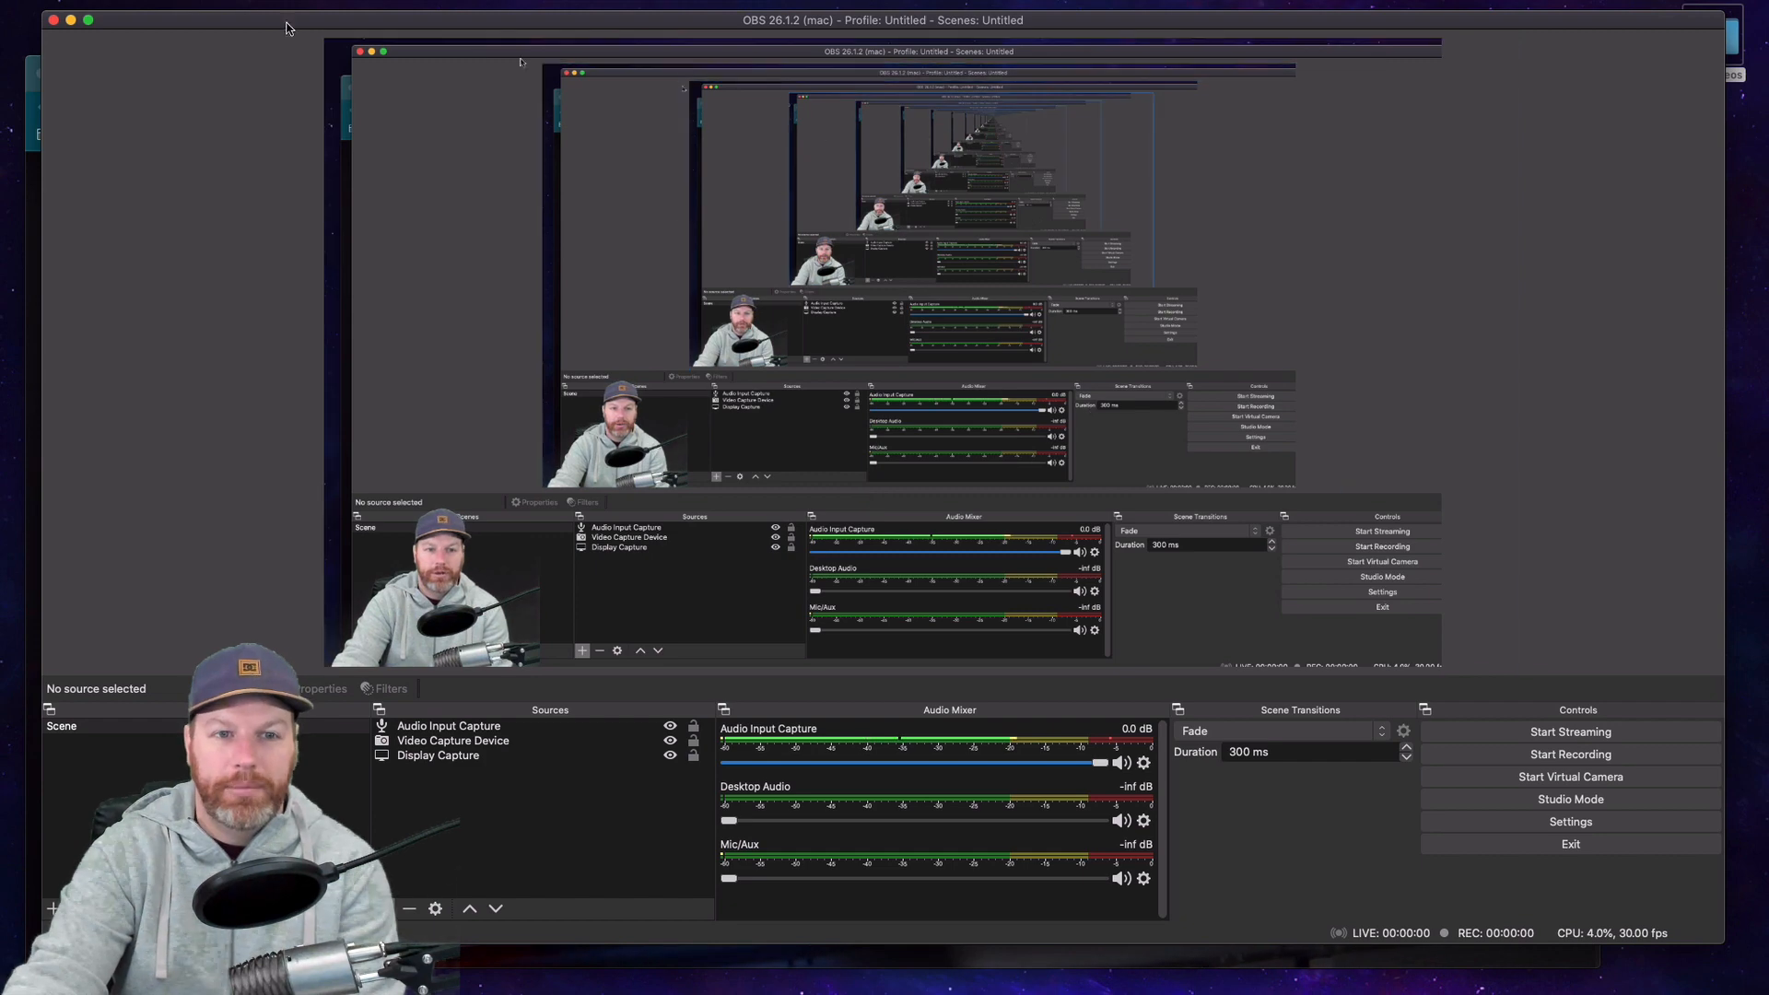
left_click_drag(286, 28, 304, 28)
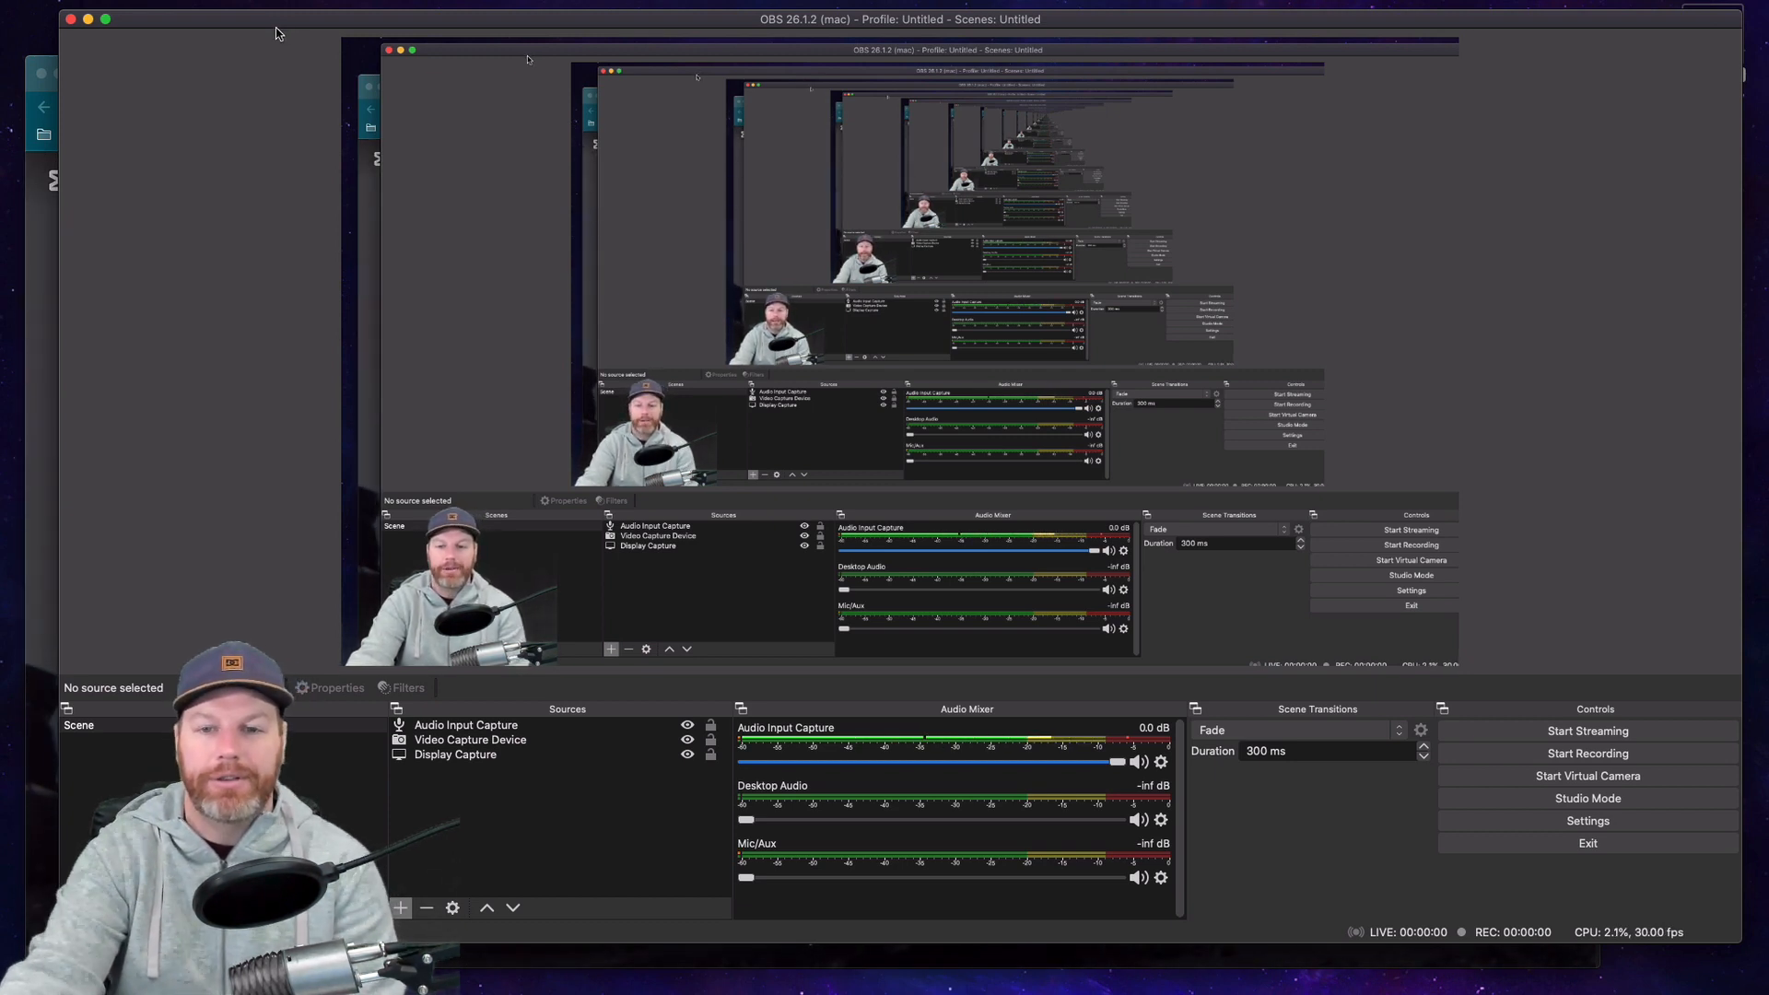
left_click(43, 278)
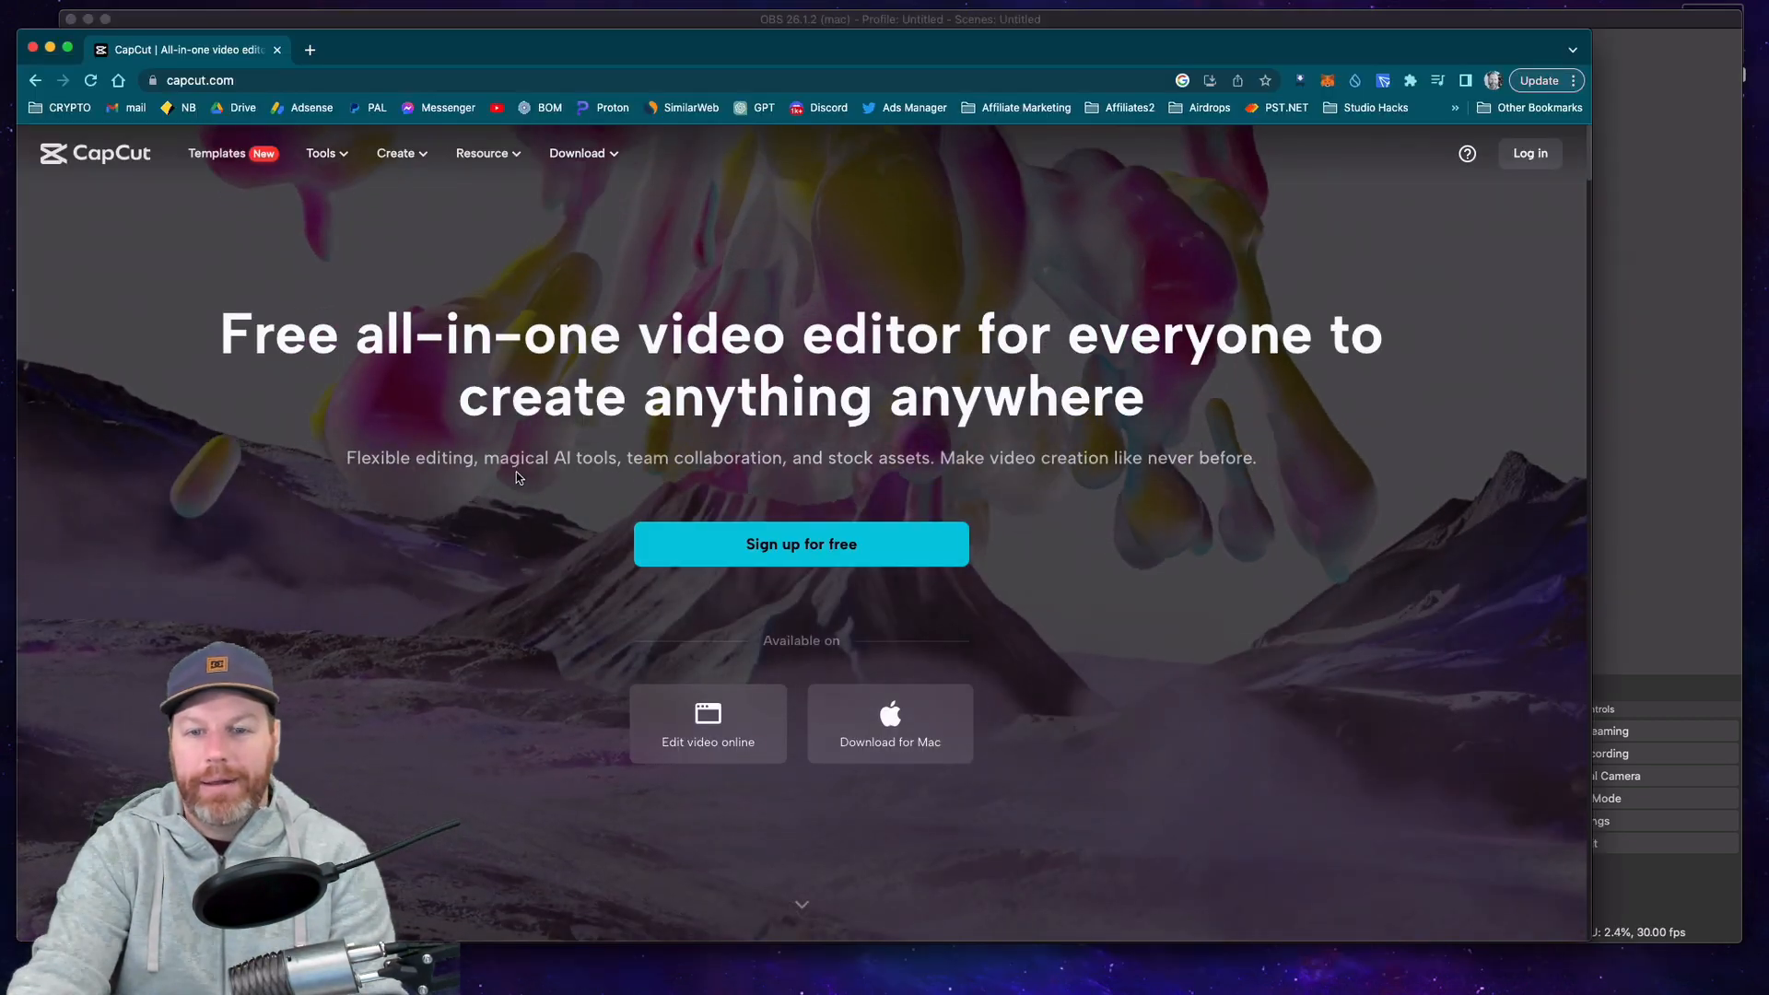